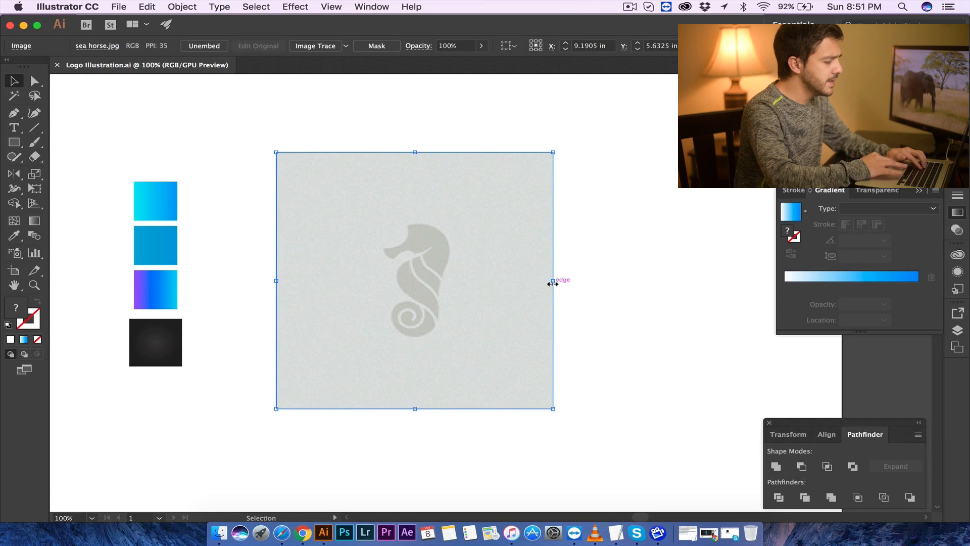
- Reopen and reposition the Pathfinder panel group with its Align and Transform tabs beside the canvas
drag(803, 423, 773, 358)
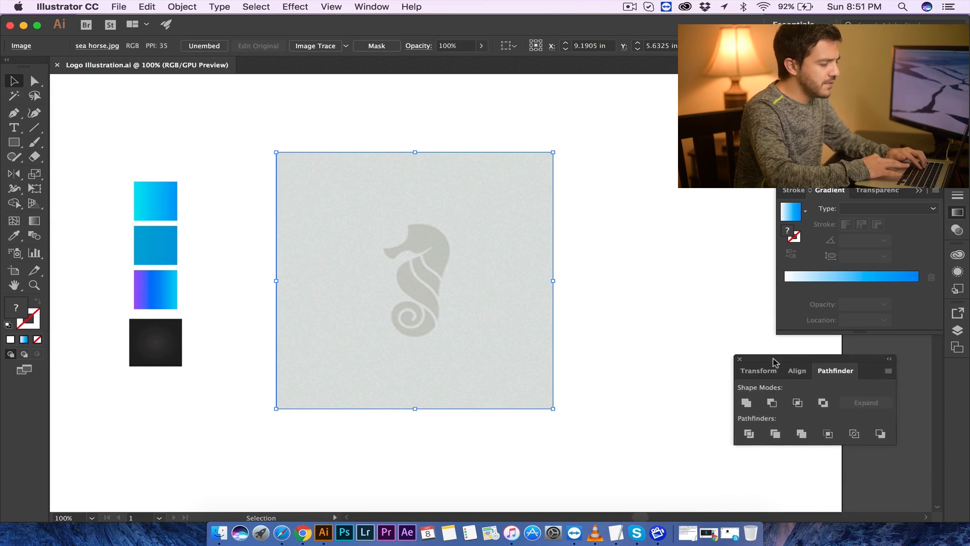
click(735, 355)
click(764, 452)
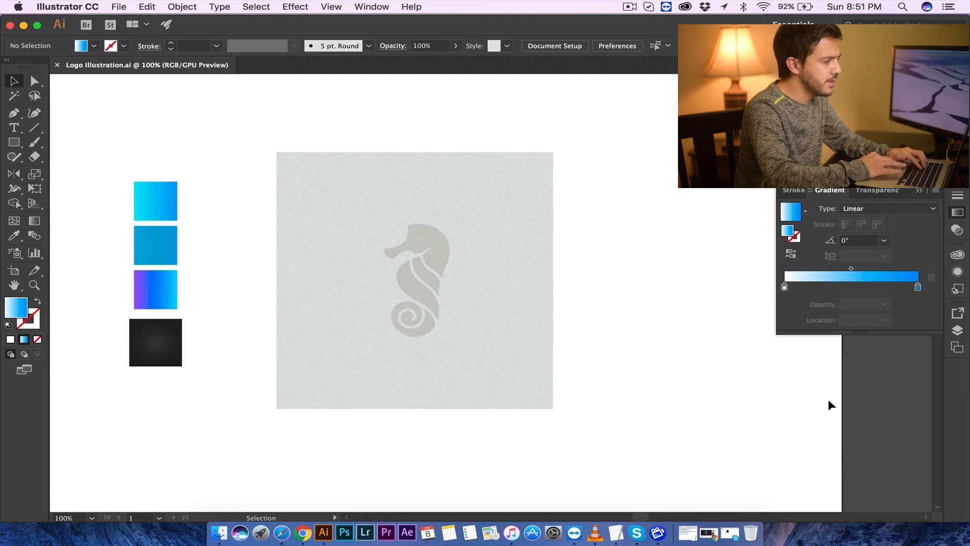
click(372, 6)
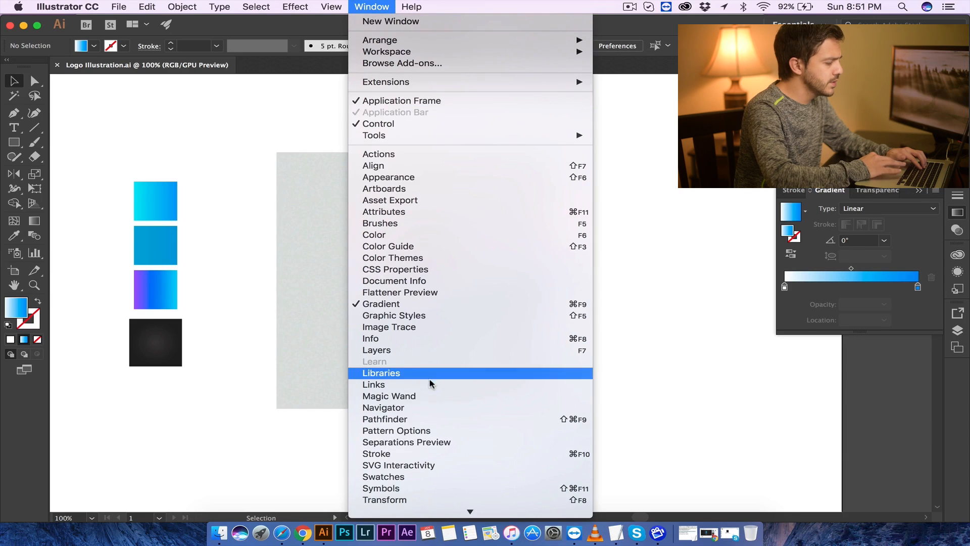
click(449, 419)
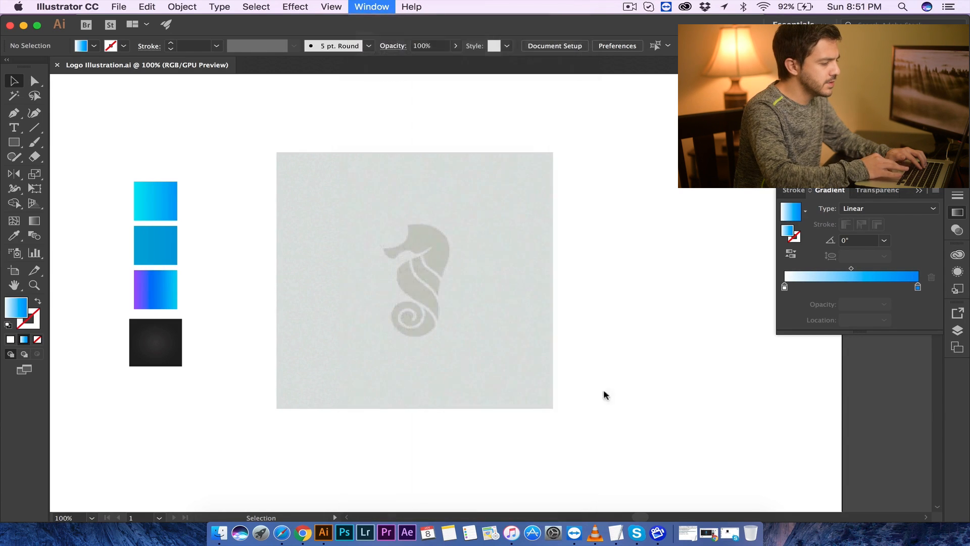
mouse_move(761, 374)
mouse_down()
mouse_move(820, 389)
mouse_move(756, 374)
mouse_up()
drag(823, 376, 859, 420)
click(848, 378)
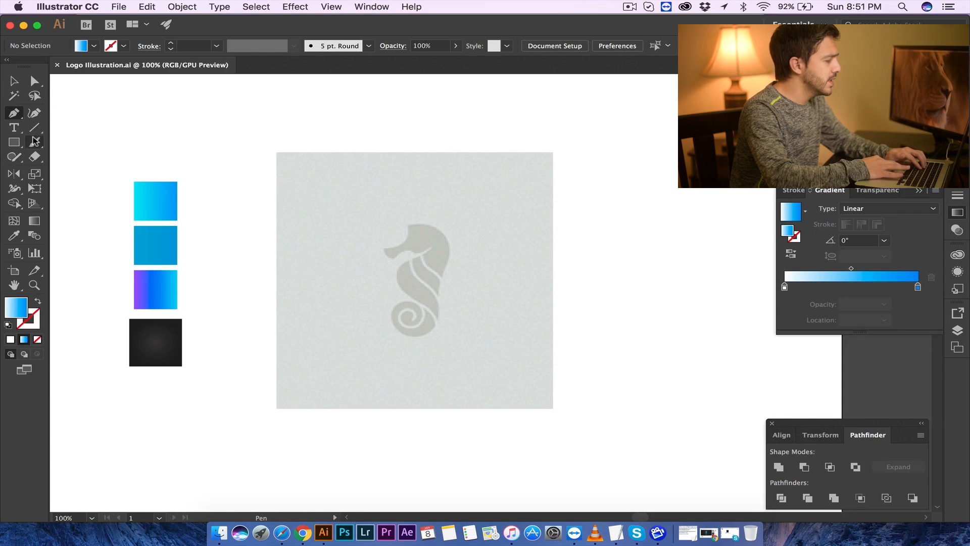
- Add a text note reading 'CTRL + +' above the artboard with the Type tool
click(16, 133)
click(140, 102)
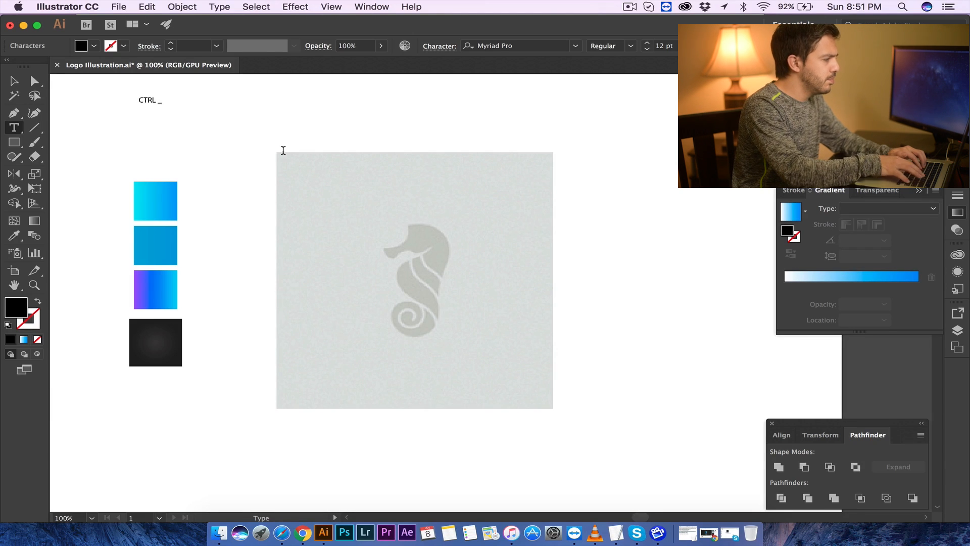
text(CTRL + +)
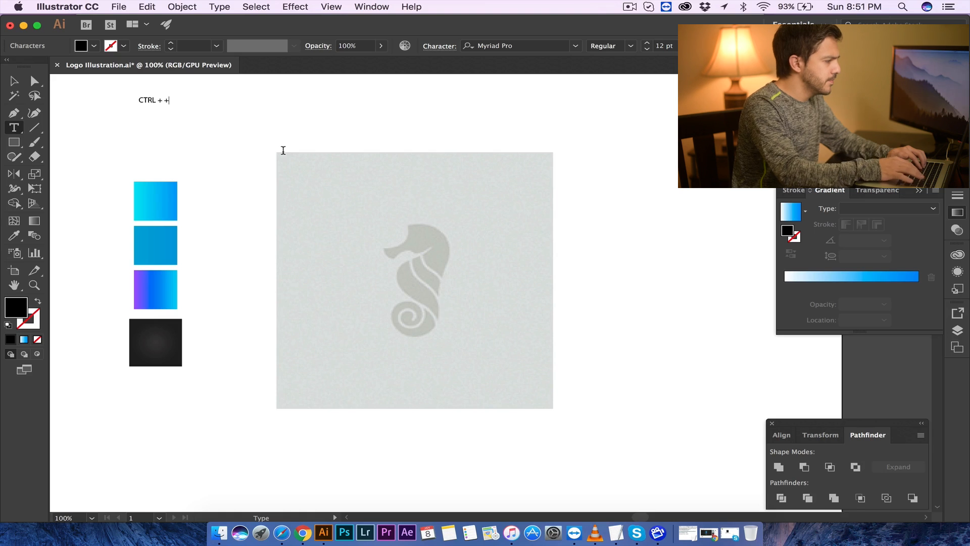
click(13, 81)
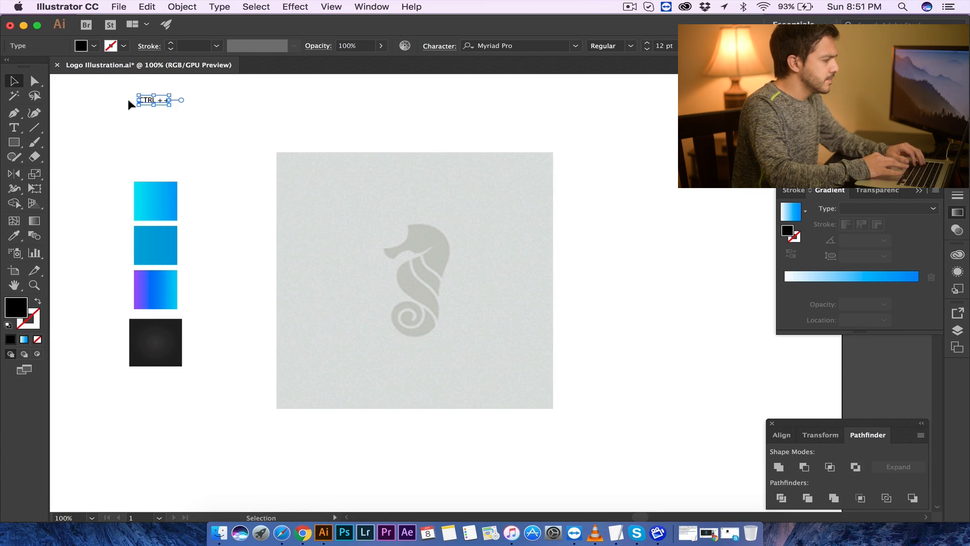
- Duplicate the note just below it and change the text to 'CTRL + -'
drag(150, 103, 148, 119)
key(t)
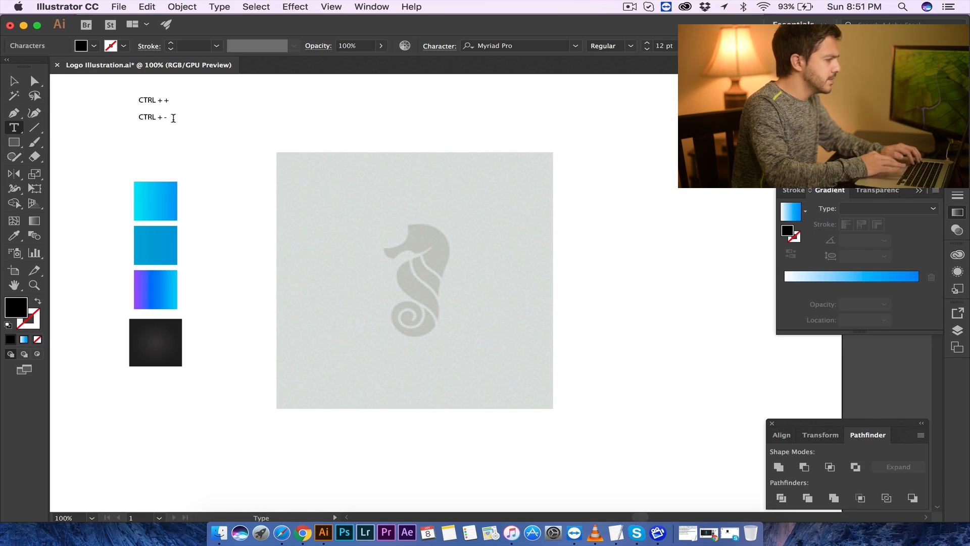
click(14, 81)
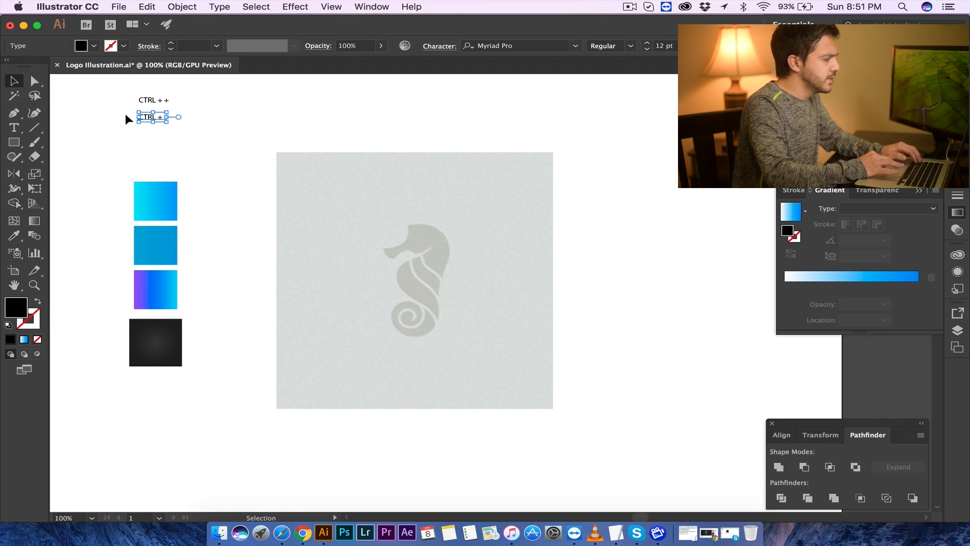
- Move both shortcut notes lower, closer to the gradient swatches
mouse_move(142, 121)
mouse_down()
mouse_move(193, 117)
mouse_move(144, 133)
mouse_up()
click(117, 82)
click(90, 108)
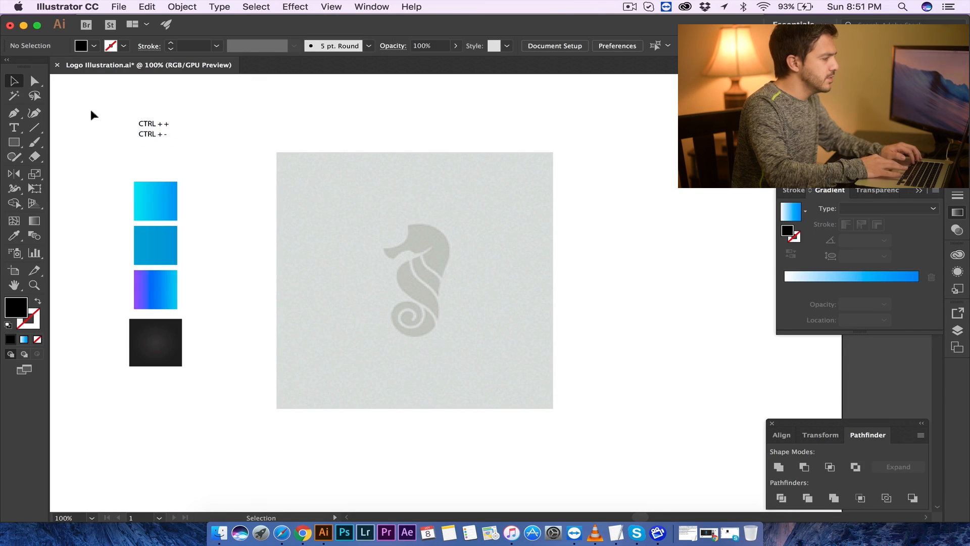
- Add a third note below them reading 'SPACE BAR - NAVIGATE'
click(14, 128)
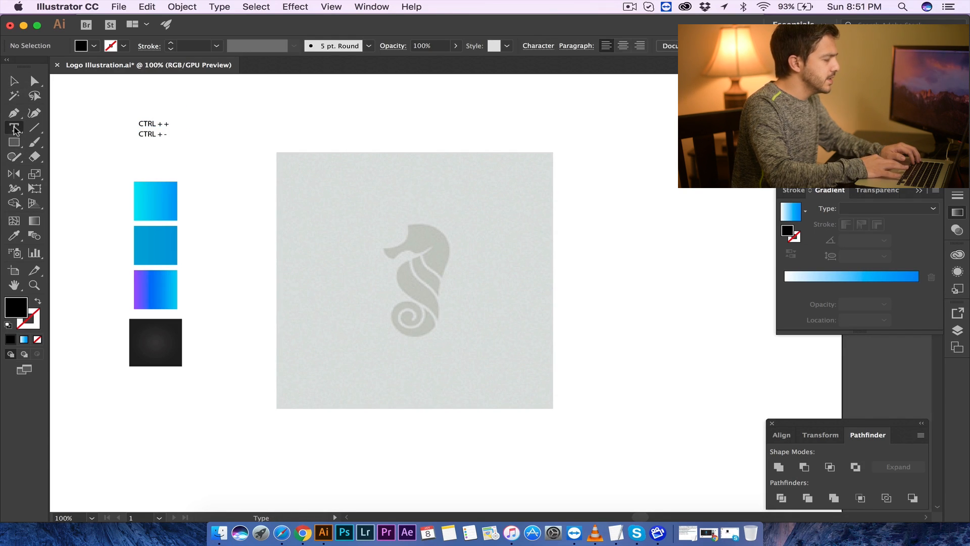
click(142, 151)
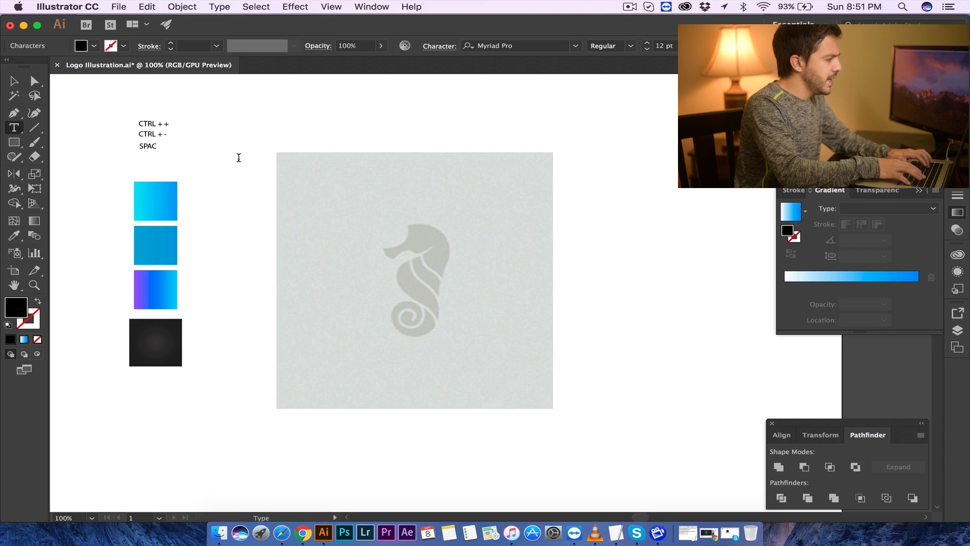
text(SPACE BAR)
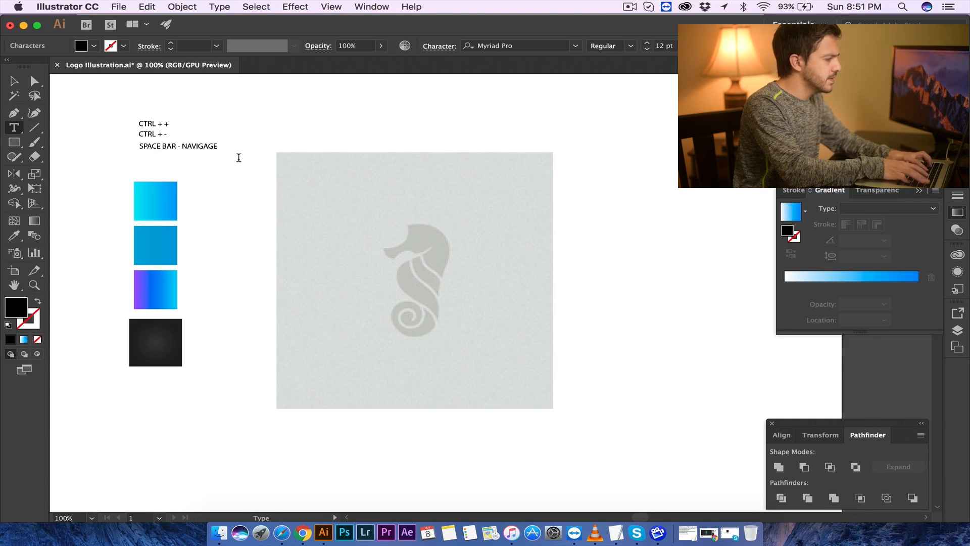
text( - NAVI)
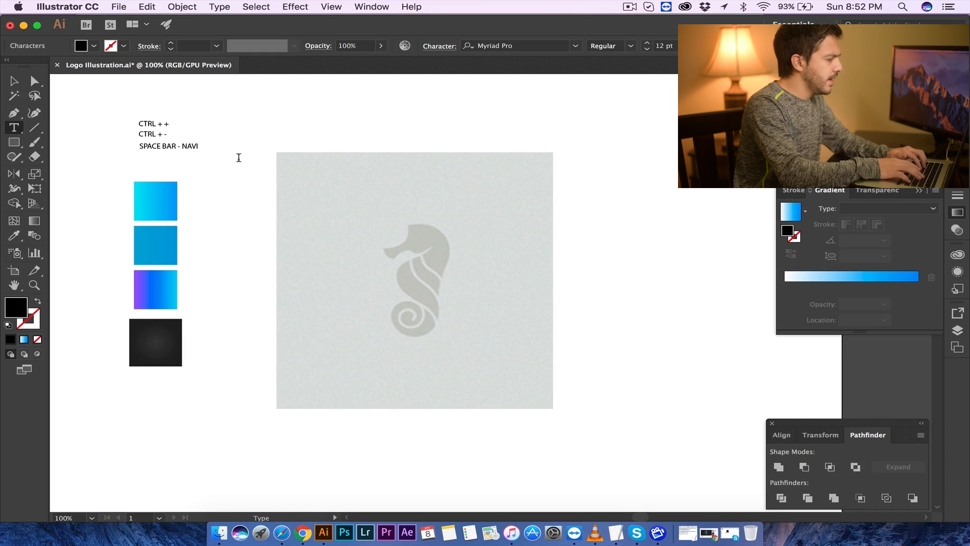
text(GATE)
- Shift the 'SPACE BAR - NAVIGATE' note left so it lines up under the other notes
click(13, 81)
drag(194, 151, 174, 152)
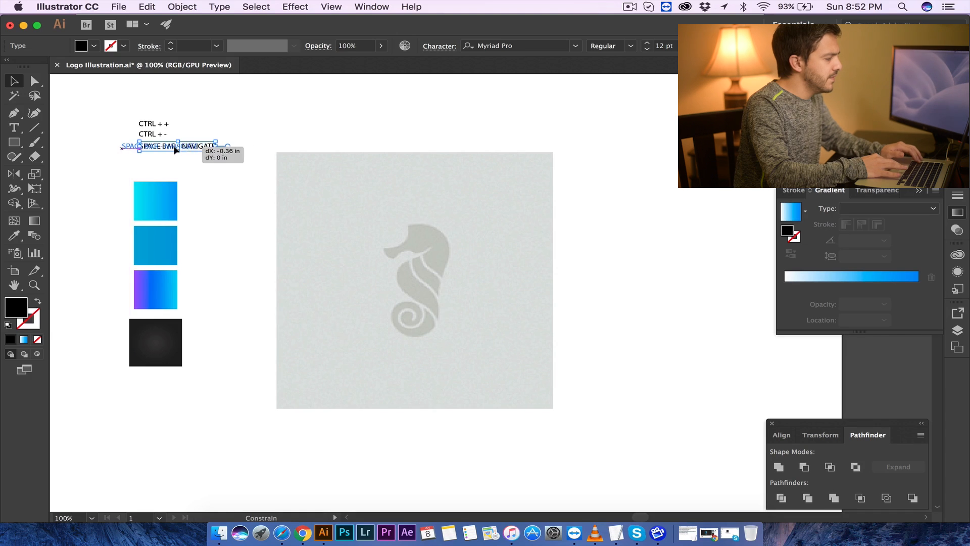
click(234, 131)
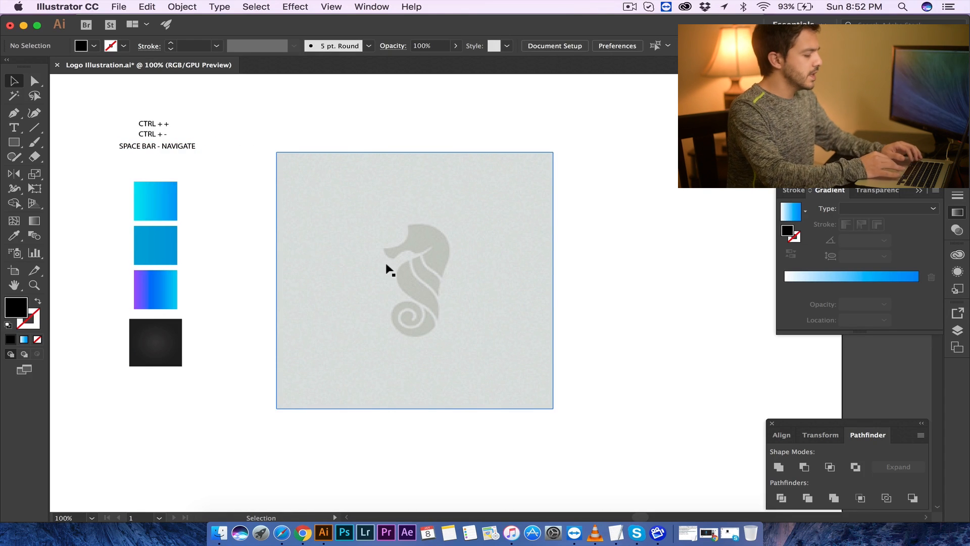
- Practice zooming in and out and panning the view around the seahorse reference image
key(super+plus)
key(super+plus)
key(super+plus)
key(super+minus)
key(super+minus)
key(super+minus)
key(super+minus)
key(super+minus)
key(super+plus)
key(super+plus)
key(super+plus)
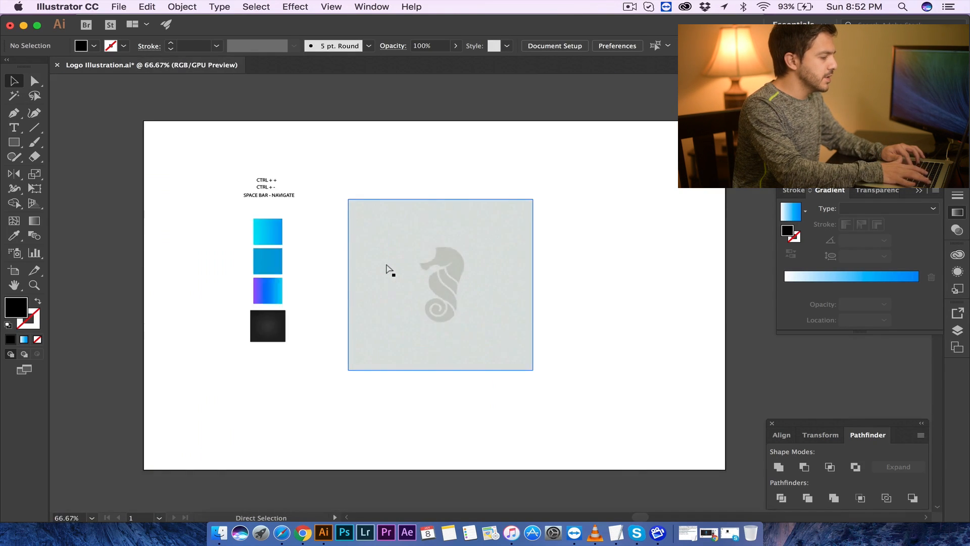
key(super+minus)
key(super+minus)
key(super+minus)
drag(465, 266, 429, 261)
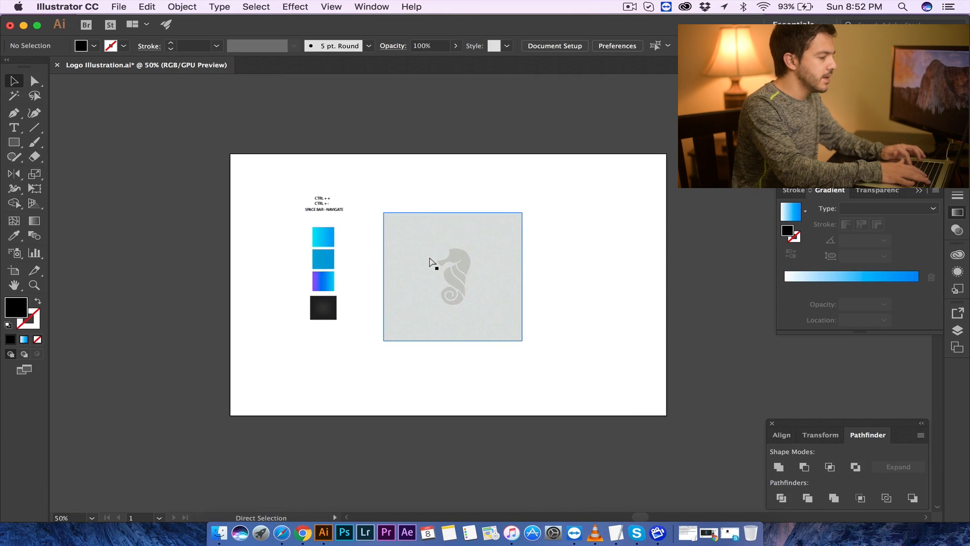
key(super+plus)
key(super+plus)
key(super+plus)
key(super+plus)
drag(373, 228, 442, 301)
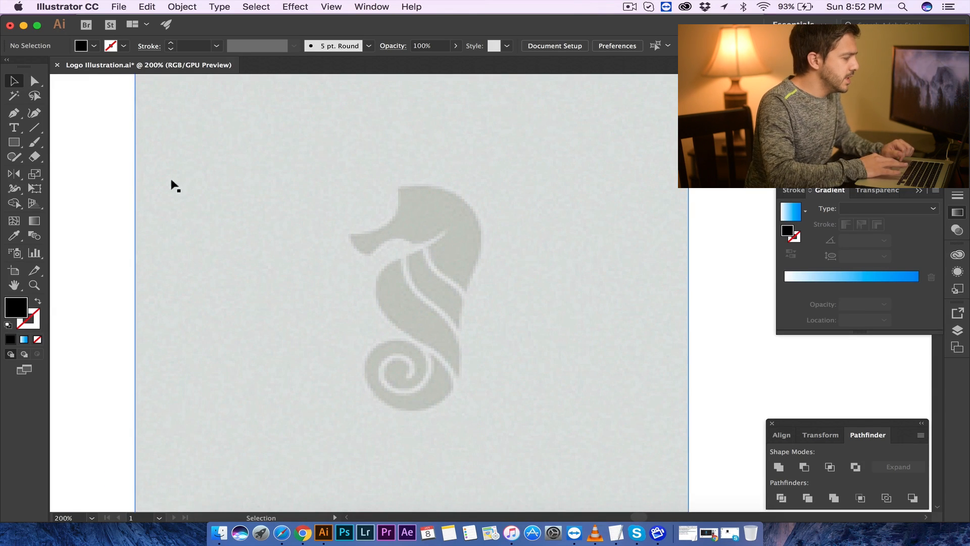
- Start tracing the seahorse's snout with the Pen tool, then undo the placed anchor points
click(17, 115)
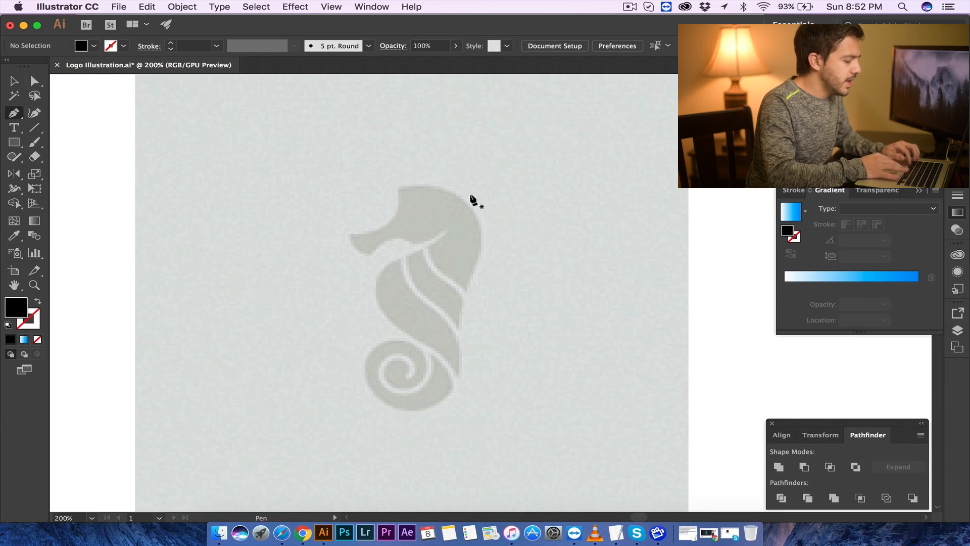
key(super+plus)
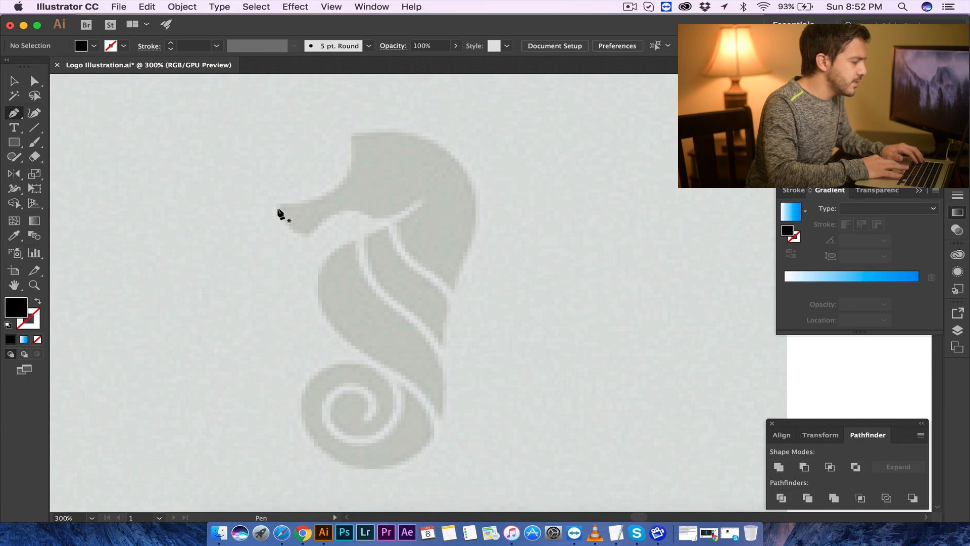
click(277, 204)
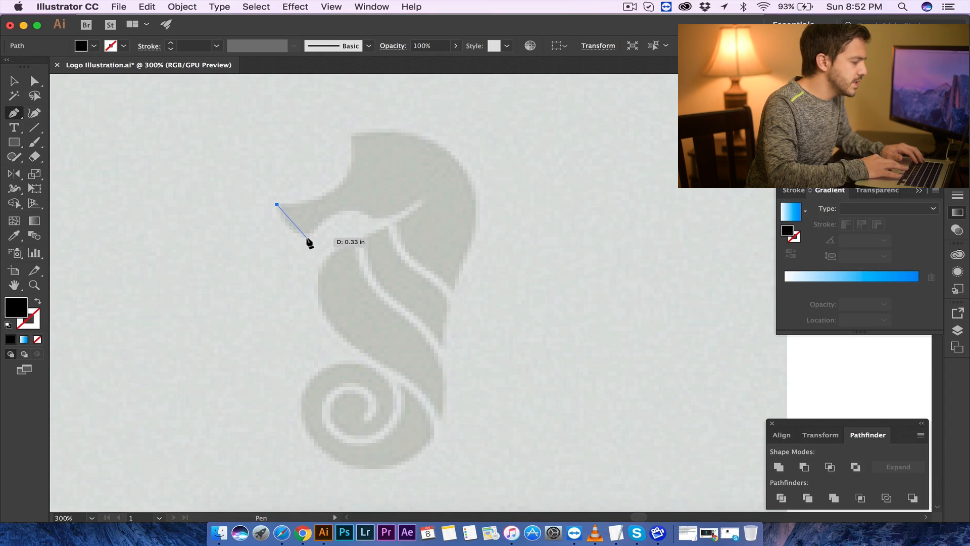
drag(306, 237, 330, 246)
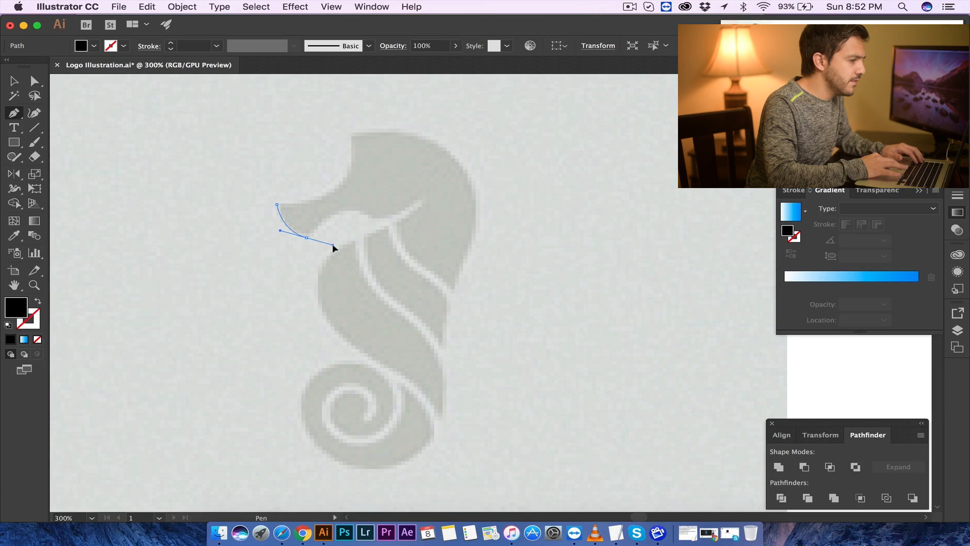
drag(333, 246, 333, 246)
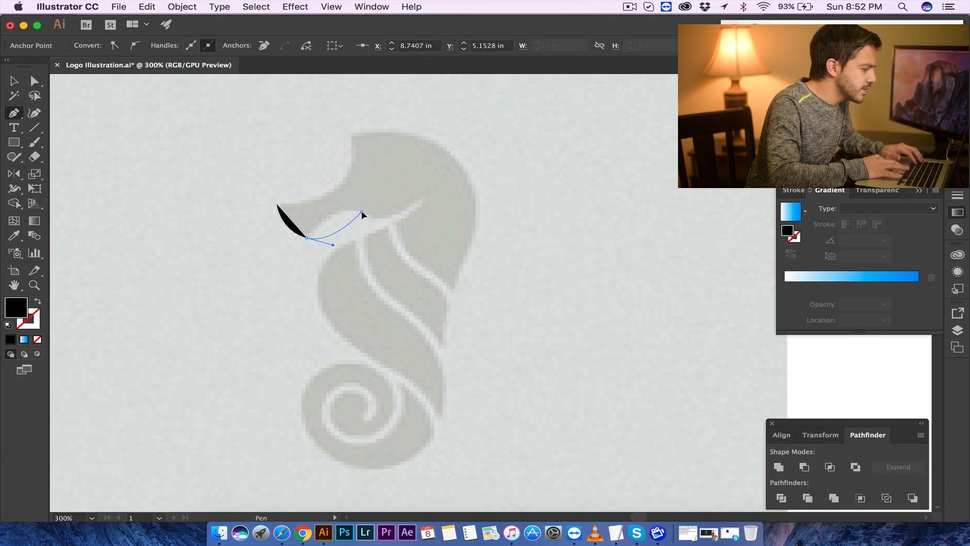
drag(375, 211, 403, 213)
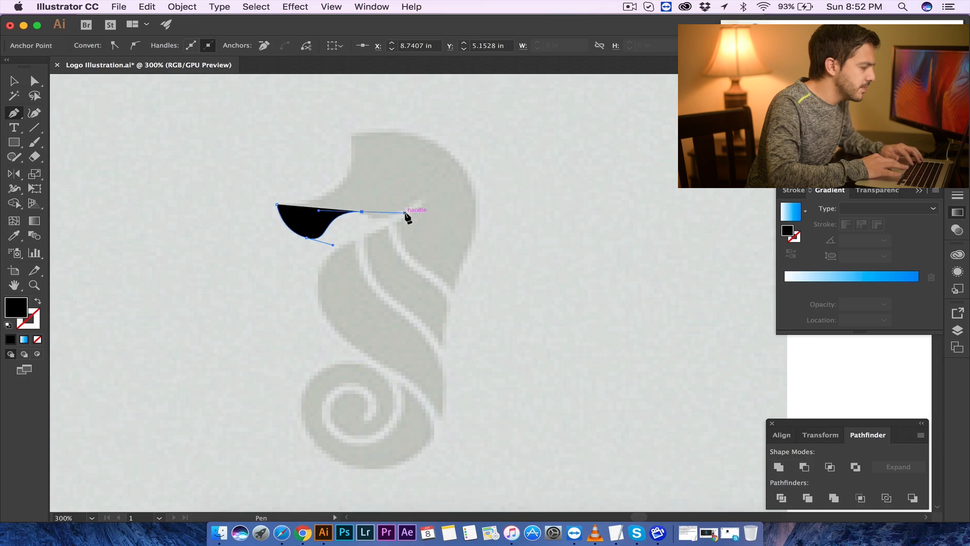
key(super+z)
key(super+z)
key(super+z)
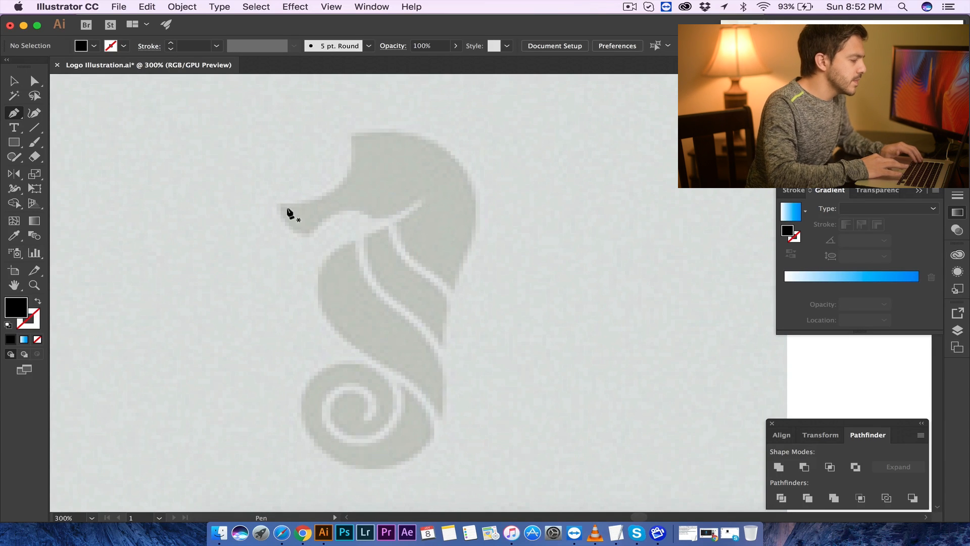
- Start the head outline with the Pen tool at the snout tip, placing curved anchors along the snout's underside
click(277, 204)
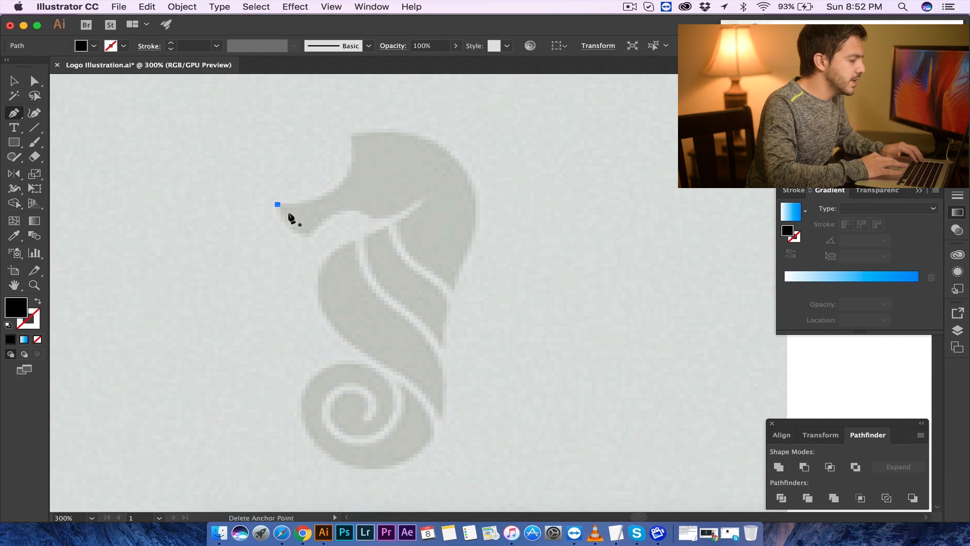
drag(303, 234, 325, 245)
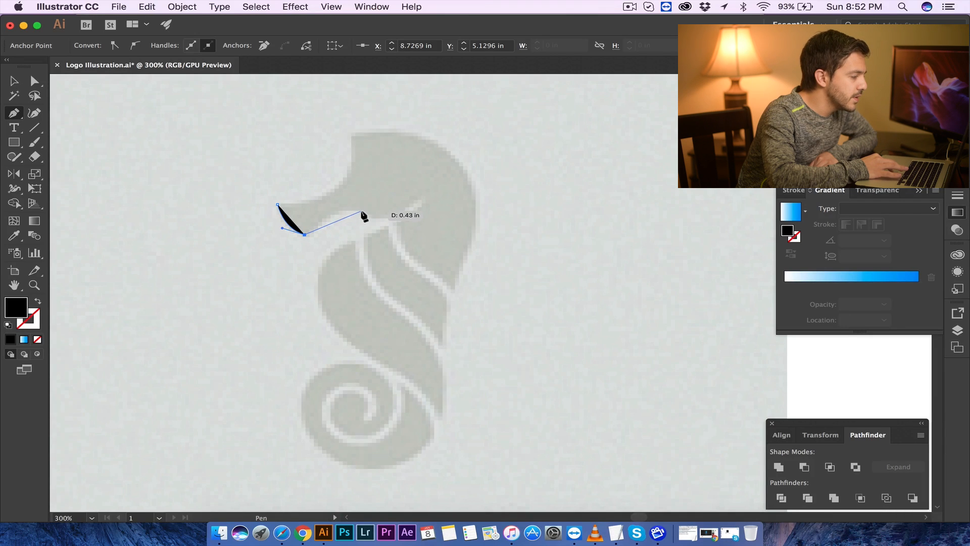
drag(382, 215, 390, 220)
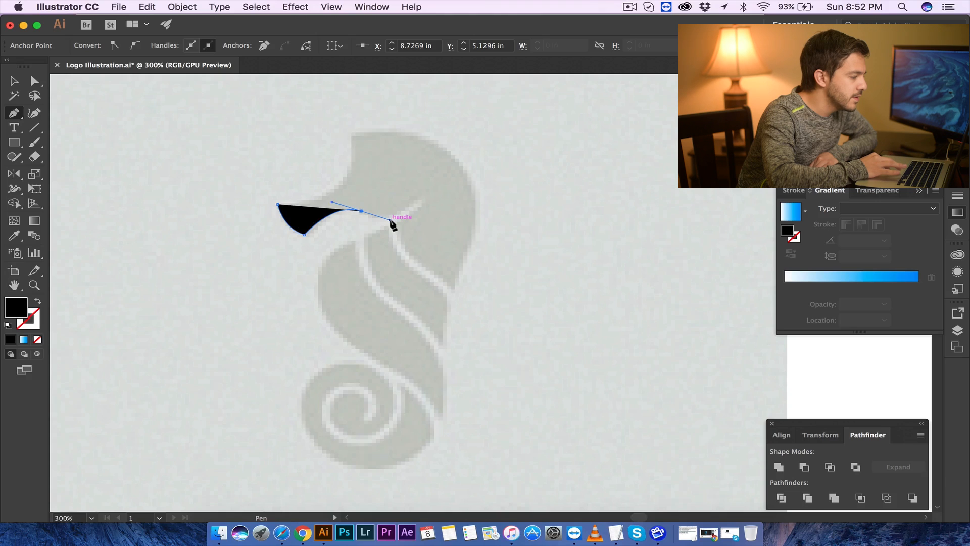
click(413, 204)
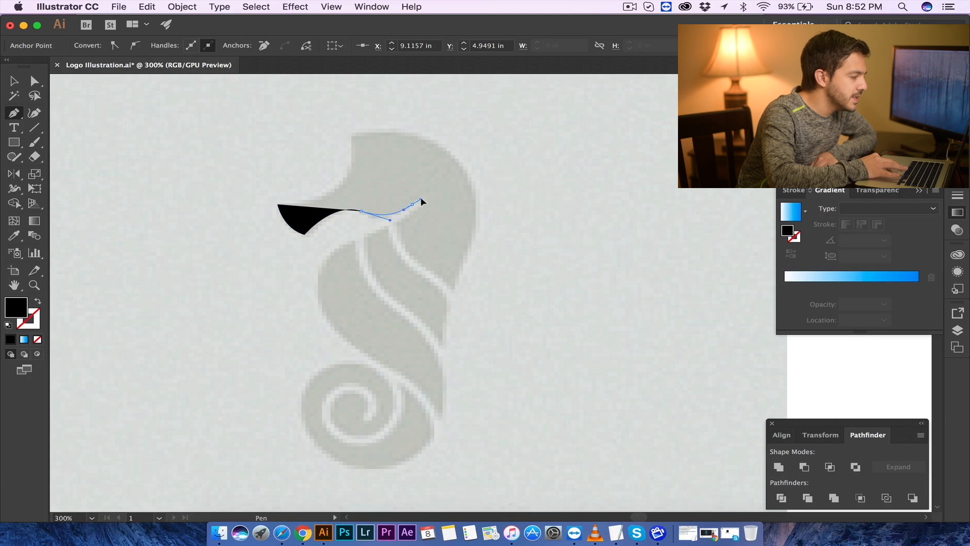
drag(426, 197, 427, 194)
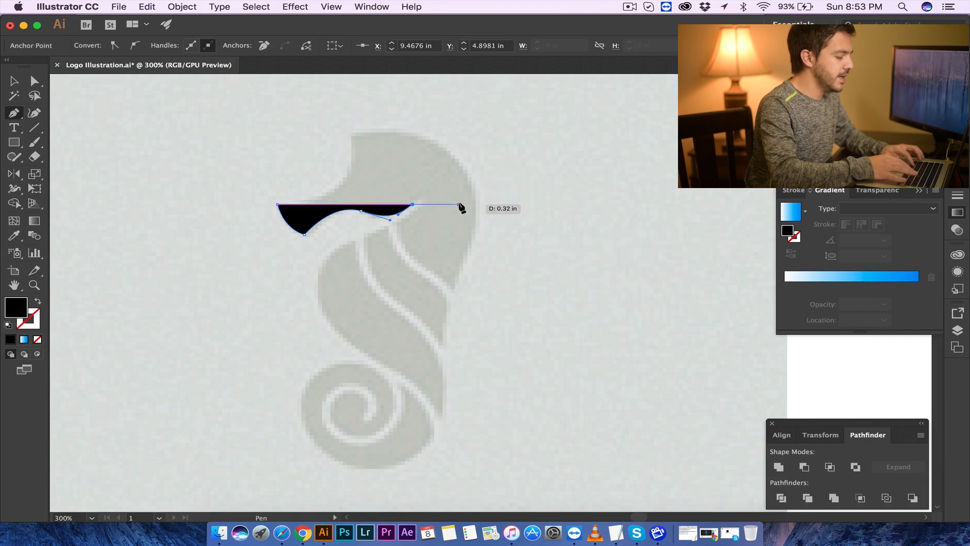
- Zoom in and continue the path around the small curled tip and down to the front of the neck
key(super+equal)
key(super+equal)
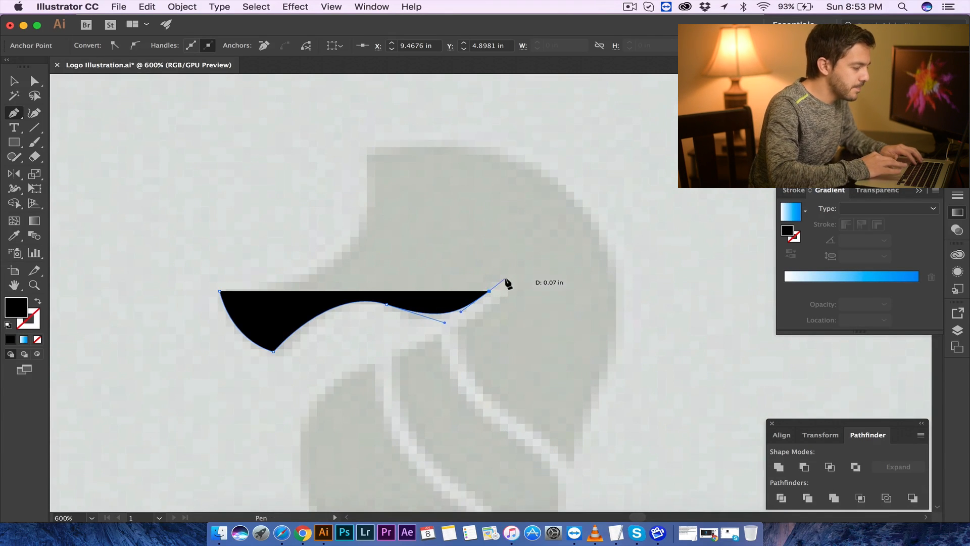
click(505, 282)
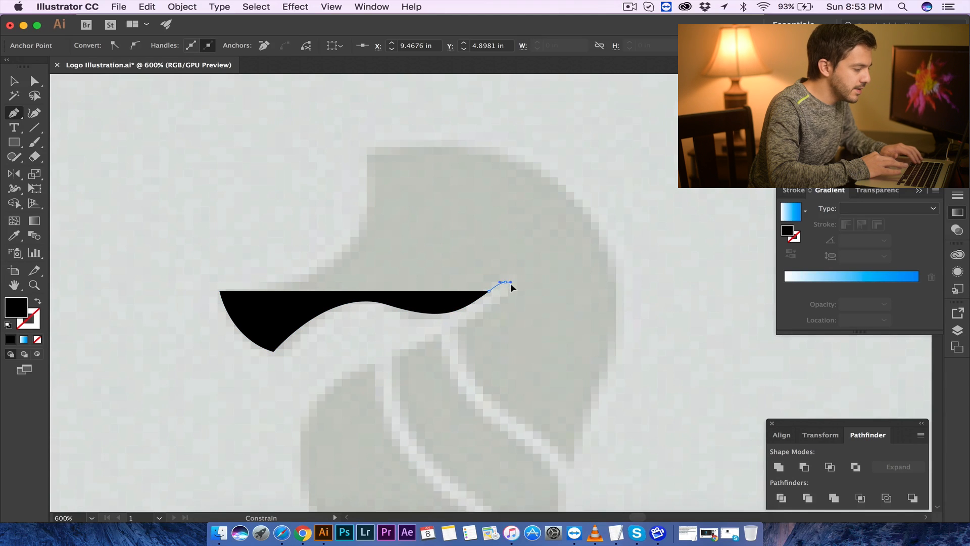
drag(513, 286, 511, 286)
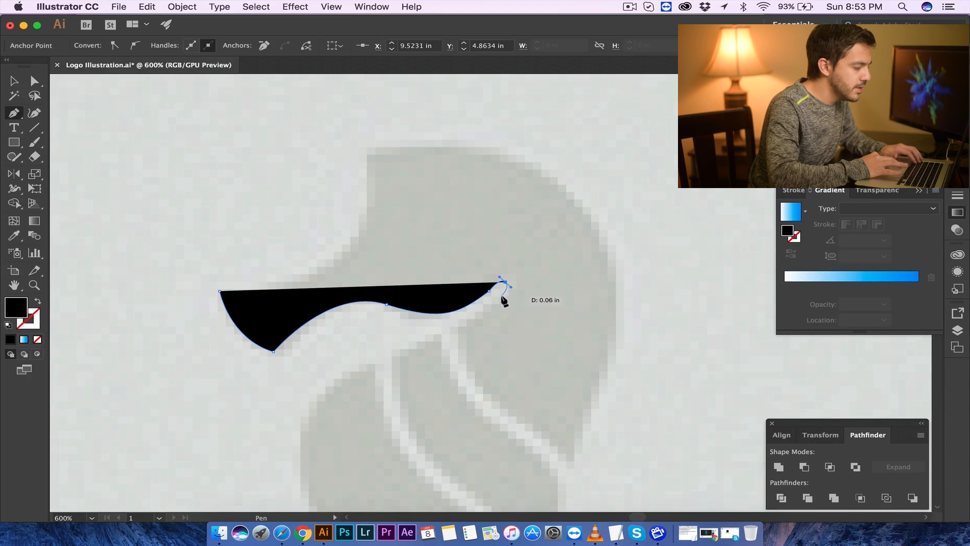
click(499, 298)
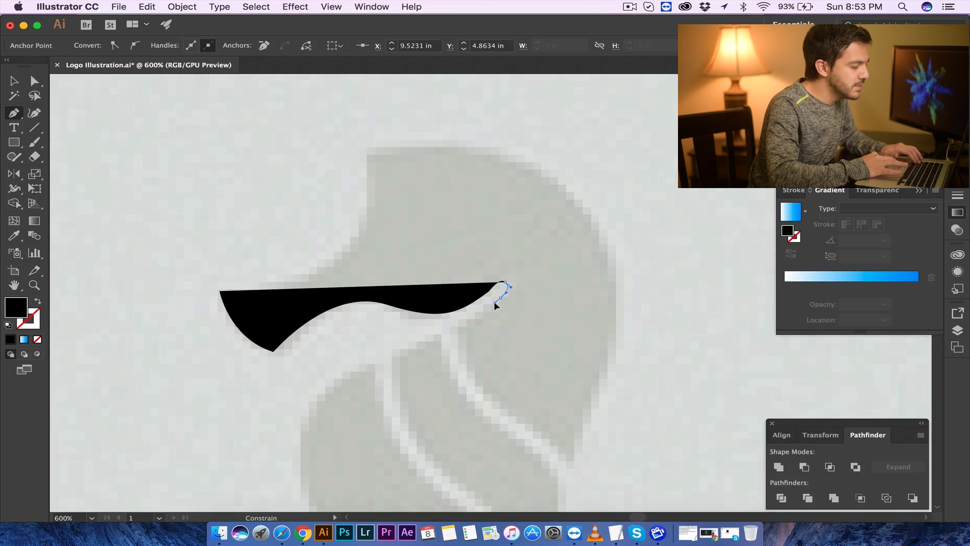
click(493, 303)
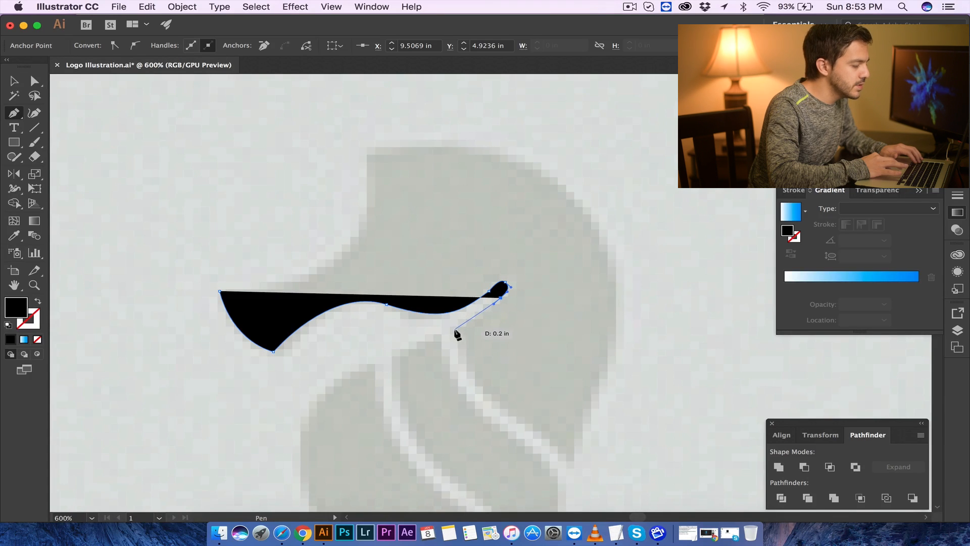
drag(451, 344, 451, 342)
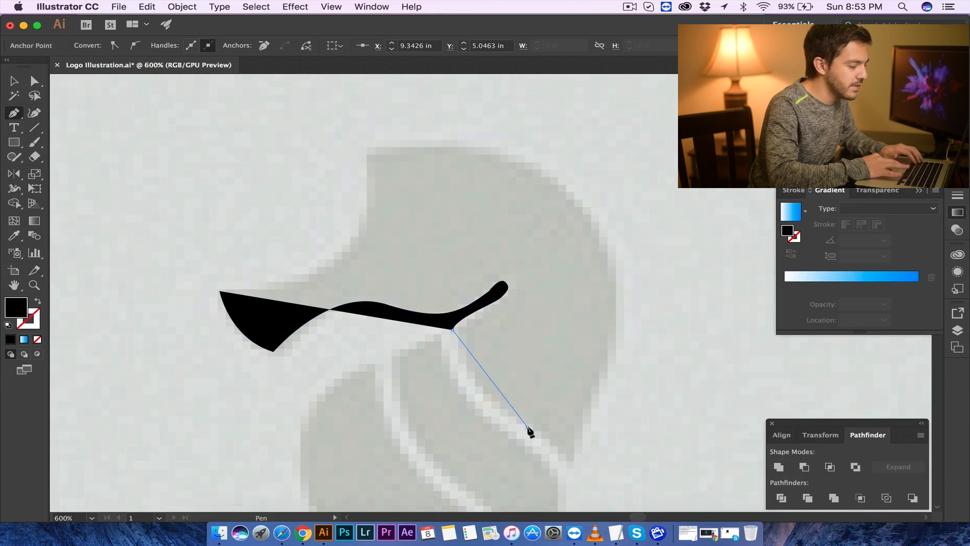
- Try extending the path down the neck edge, then undo those anchors
drag(579, 449, 583, 453)
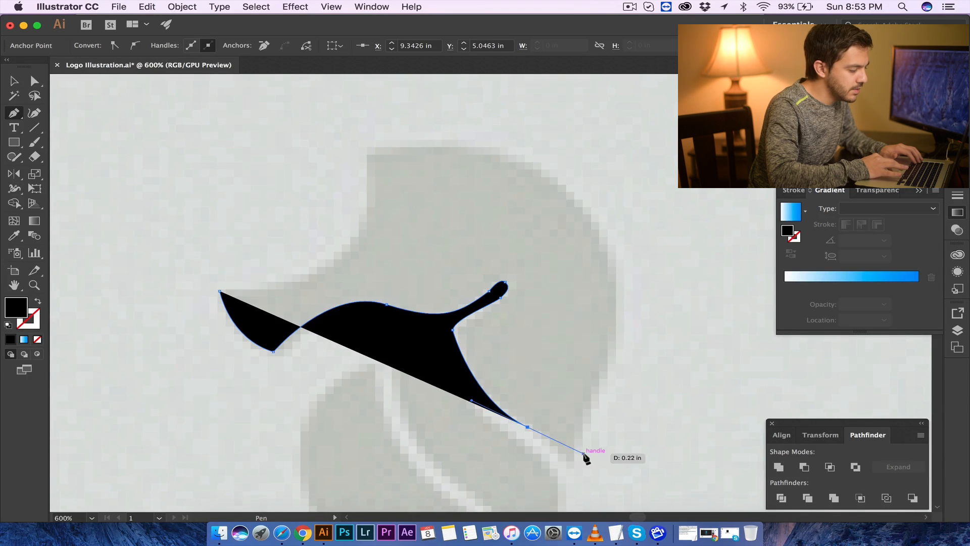
click(528, 427)
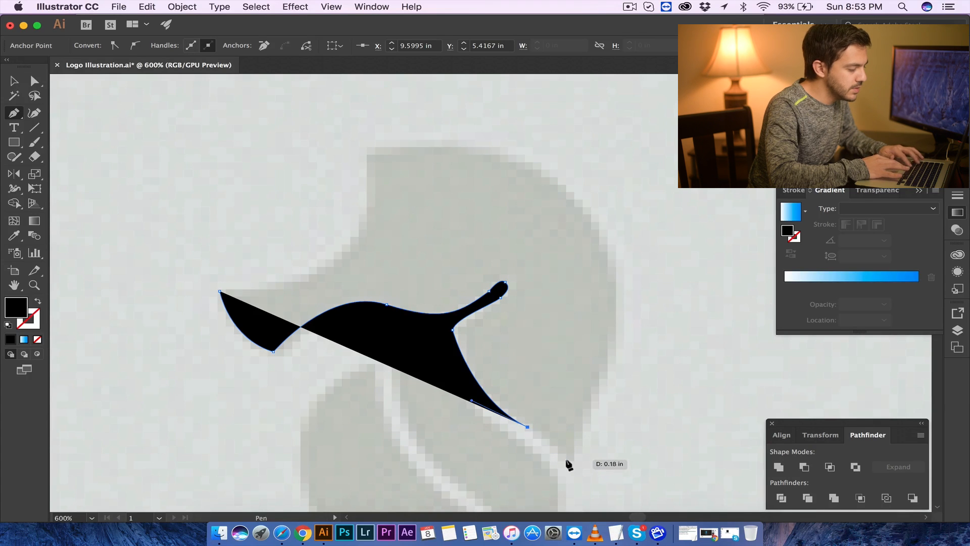
key(ctrl+z)
key(ctrl+z)
key(ctrl+z)
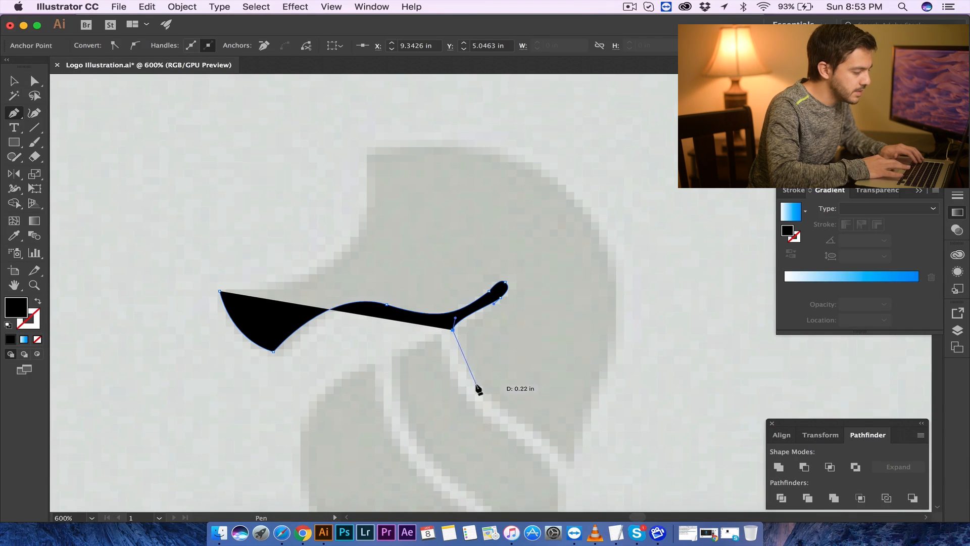
- Add curved anchors down the neck edge to the head shape's lower point, undoing one misplaced anchor
drag(494, 403, 497, 404)
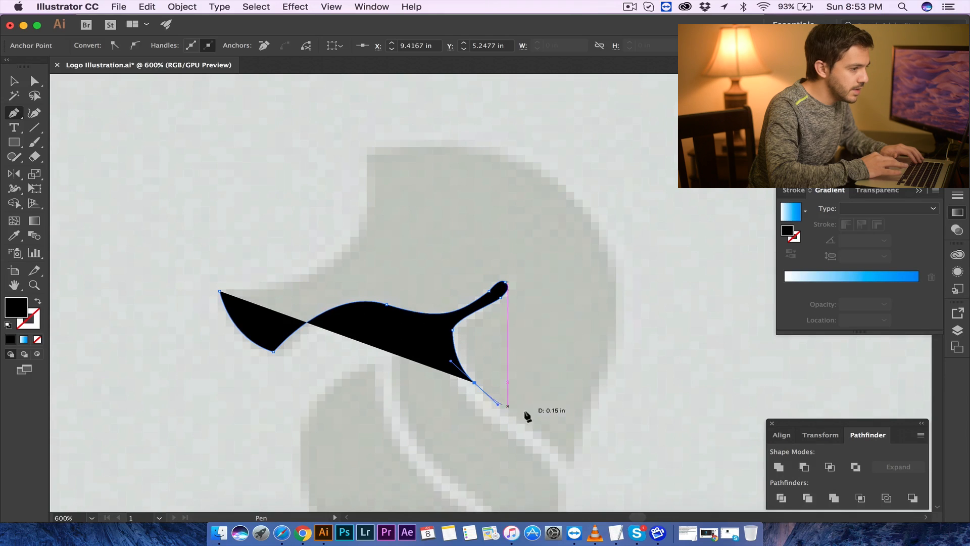
drag(565, 460, 579, 495)
click(566, 461)
drag(618, 327, 641, 242)
key(ctrl+z)
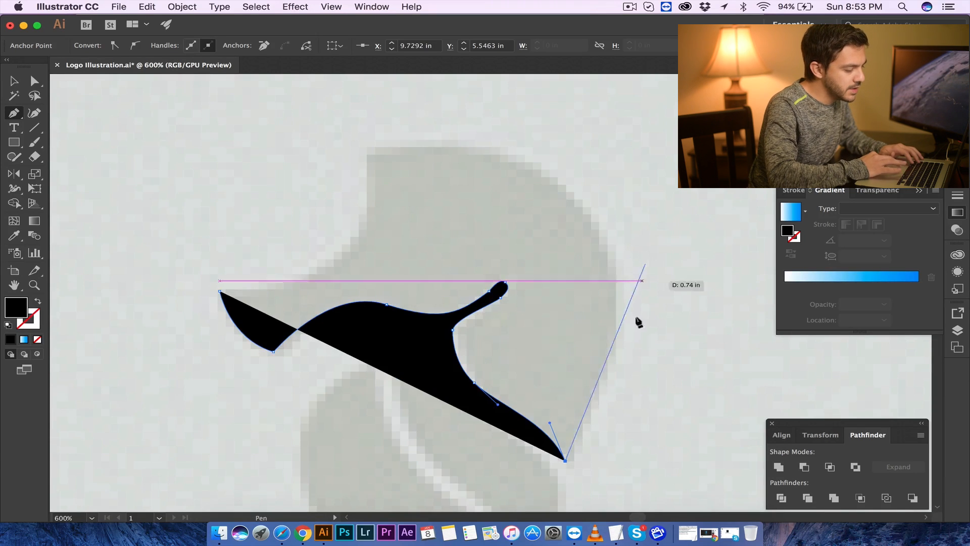
- Pan the view and trace up the back and over the top of the head toward the snout
drag(372, 151, 99, 157)
key(super+z)
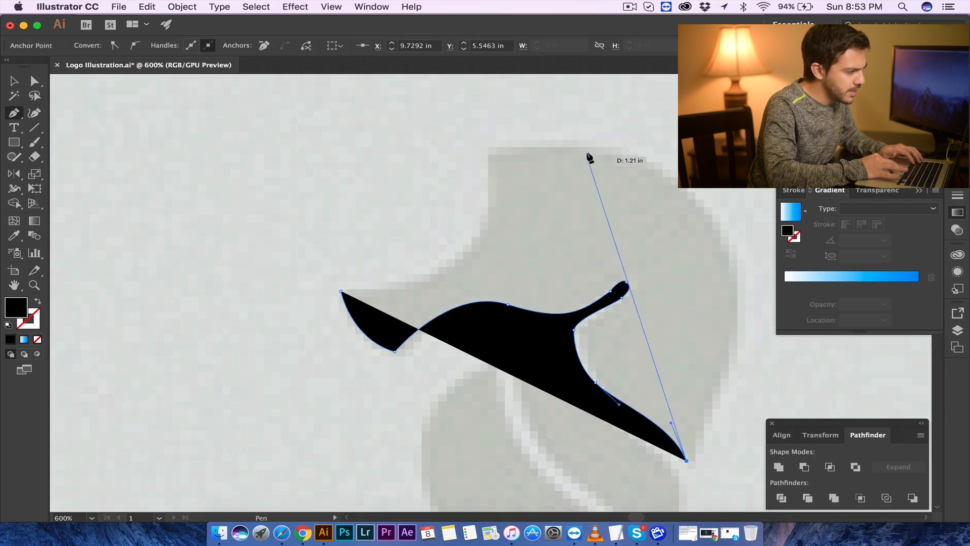
drag(593, 145, 346, 111)
drag(594, 190, 489, 201)
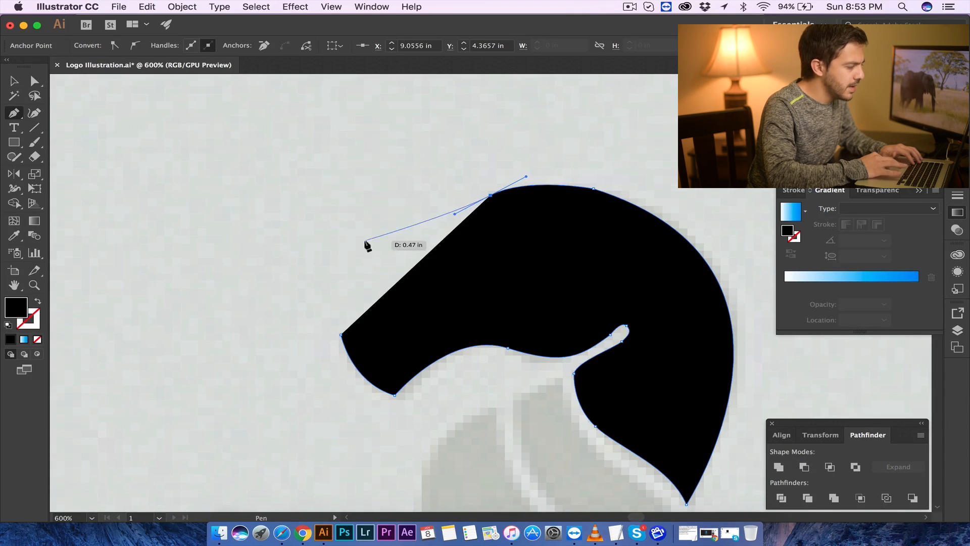
drag(498, 299, 355, 248)
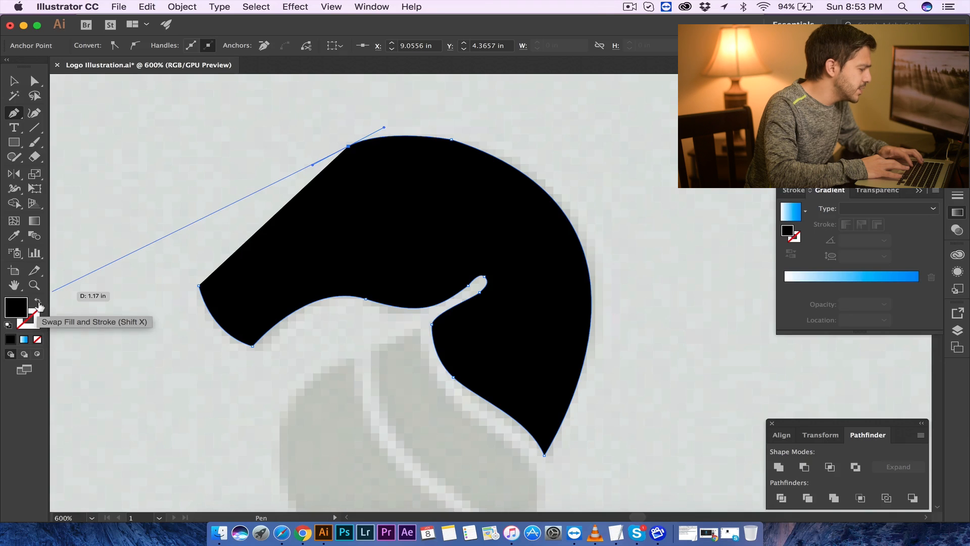
- Swap fill and stroke, close the head path at the snout tip, and deselect it
click(39, 303)
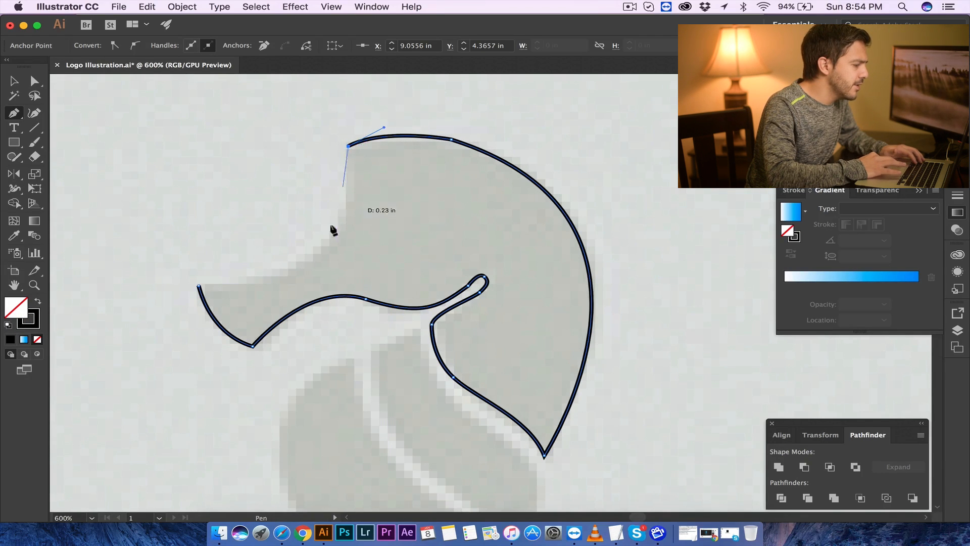
mouse_move(198, 287)
mouse_down()
mouse_move(113, 277)
mouse_move(156, 250)
mouse_move(67, 317)
mouse_move(40, 299)
mouse_move(171, 290)
mouse_move(163, 286)
mouse_up()
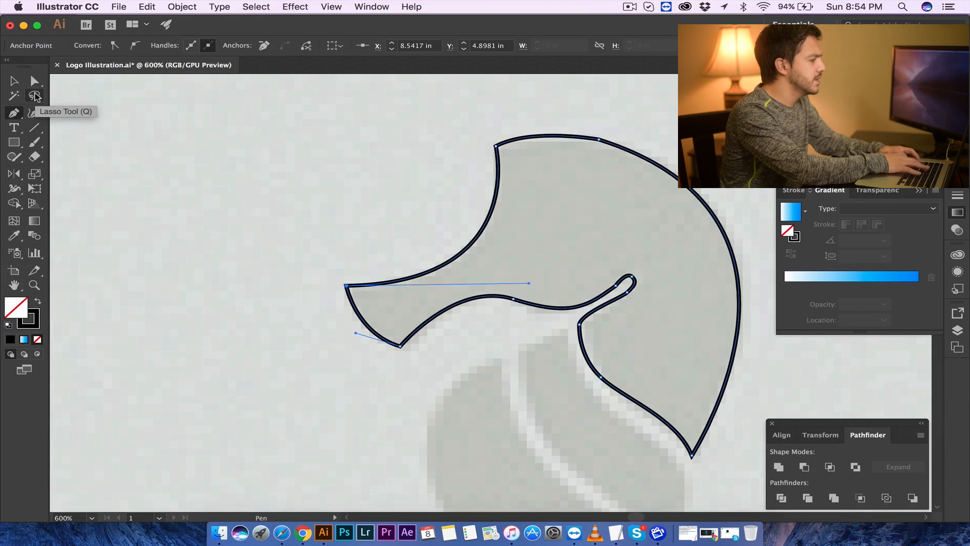
key(super+shift+a)
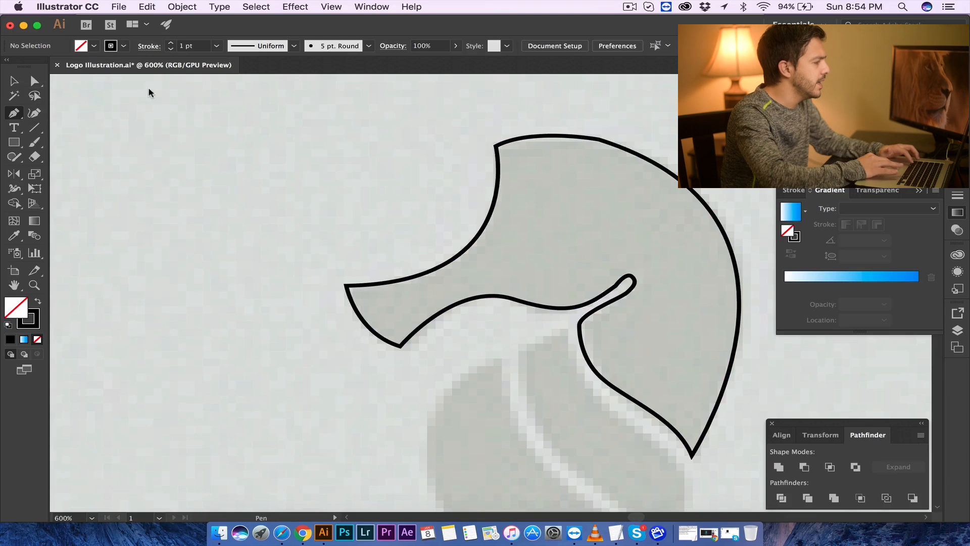
click(21, 79)
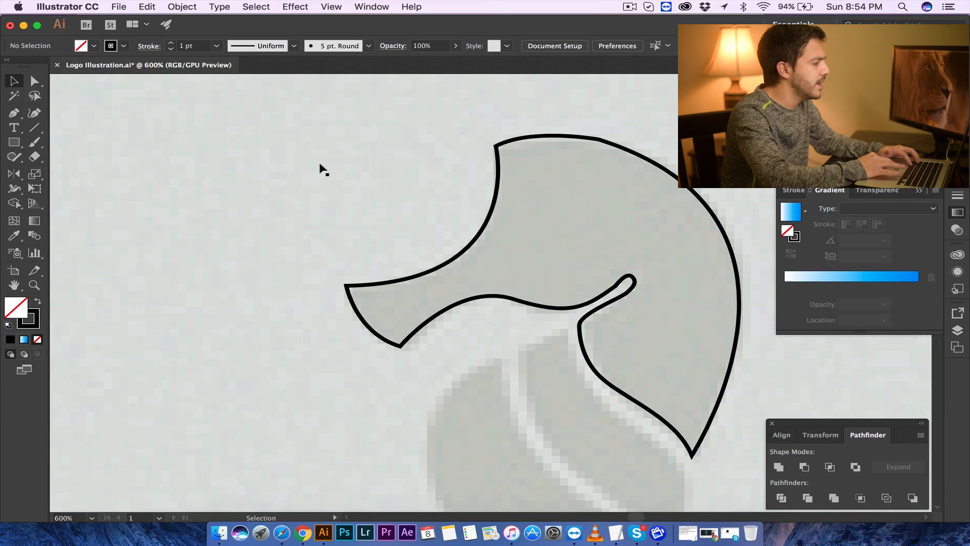
- Trace the upper neck segment below the head as a closed Pen path, then deselect it
scroll(438, 193, right, 5)
scroll(437, 193, down, 2)
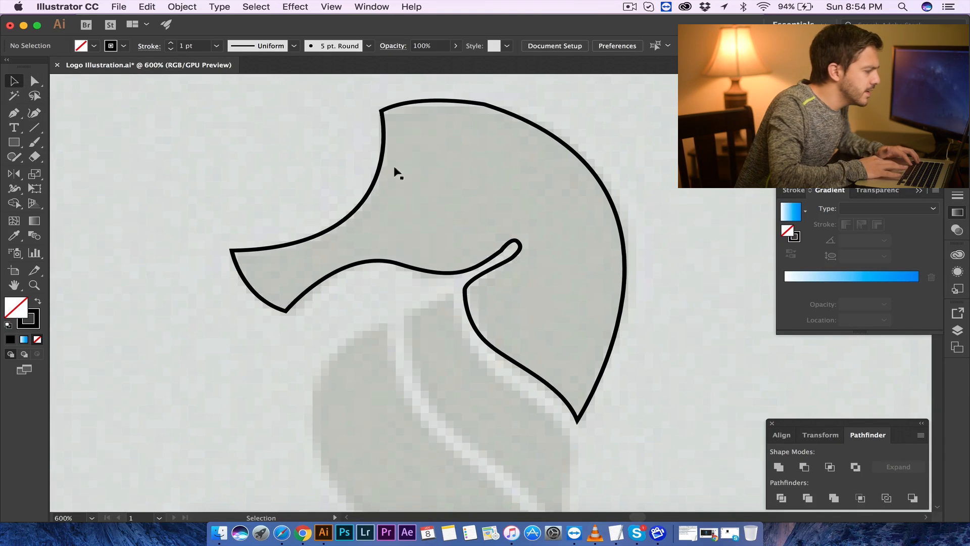
scroll(313, 281, down, 4)
scroll(313, 282, right, 3)
scroll(313, 281, down, 2)
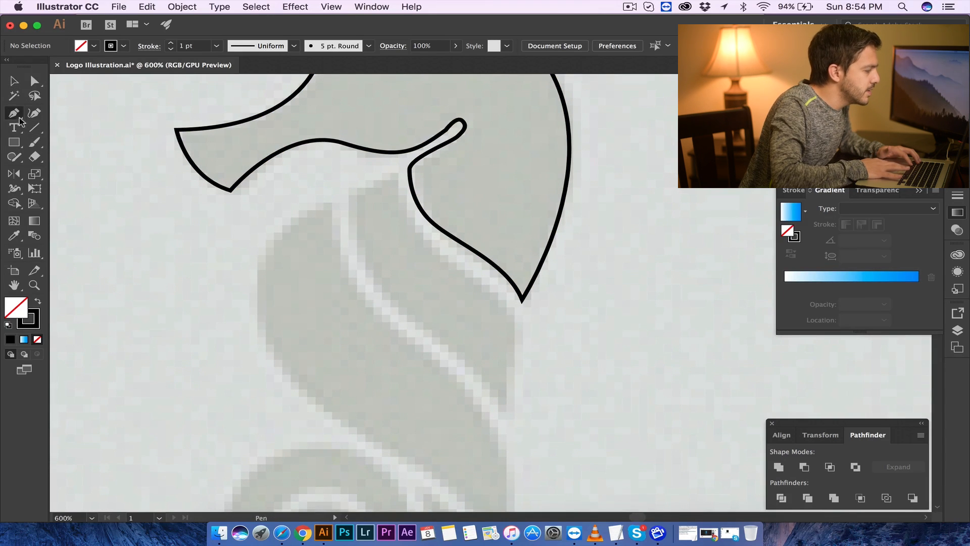
click(391, 176)
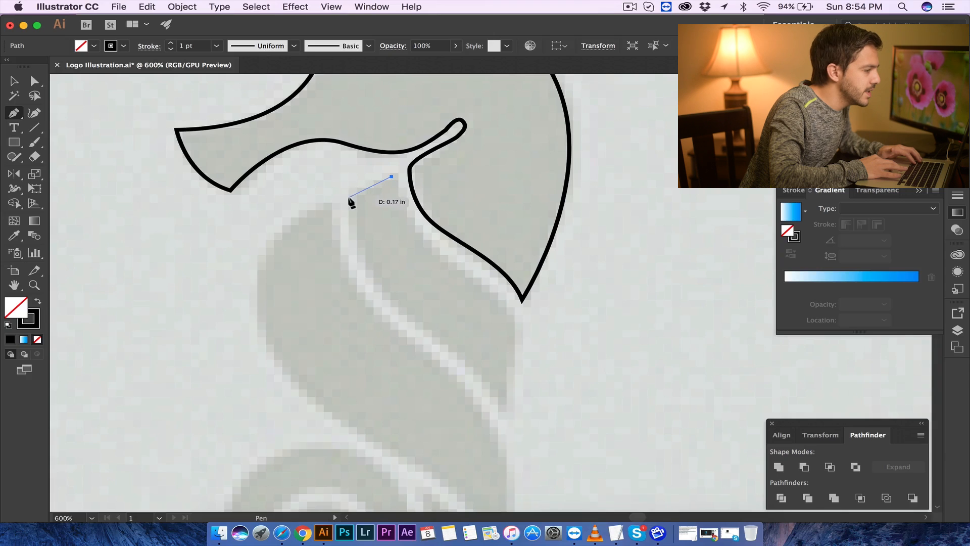
drag(346, 208, 345, 206)
drag(379, 289, 413, 317)
drag(504, 409, 505, 418)
drag(524, 457, 520, 444)
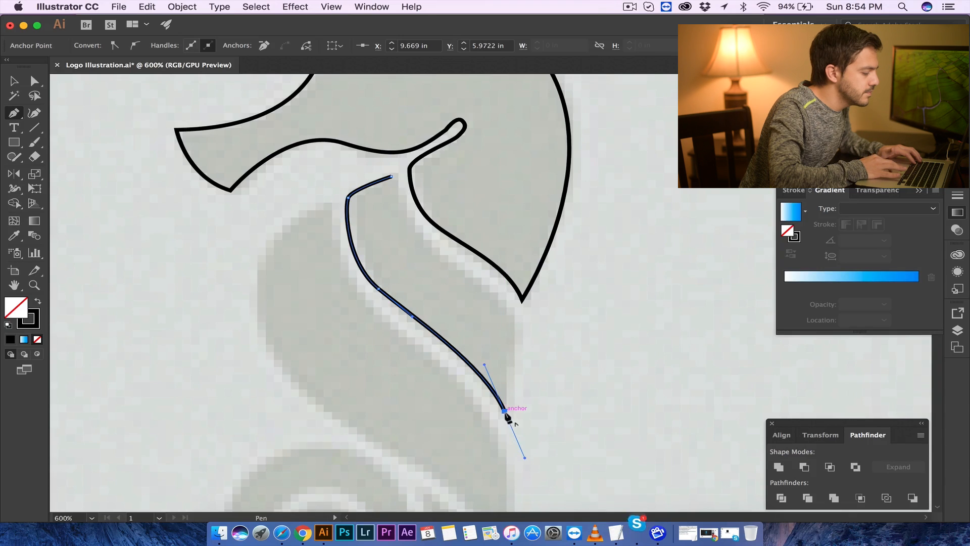
drag(505, 411, 515, 322)
drag(513, 317, 503, 287)
drag(431, 248, 414, 229)
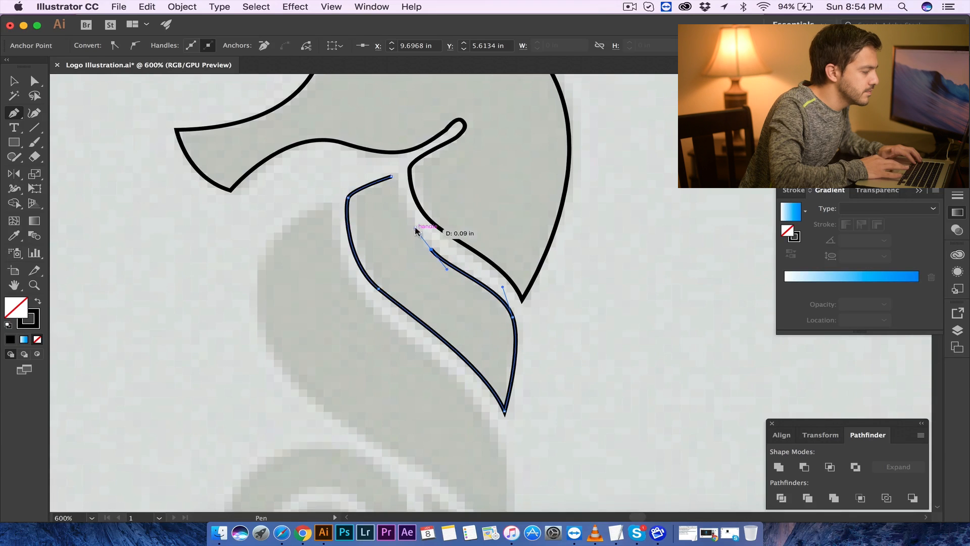
click(391, 176)
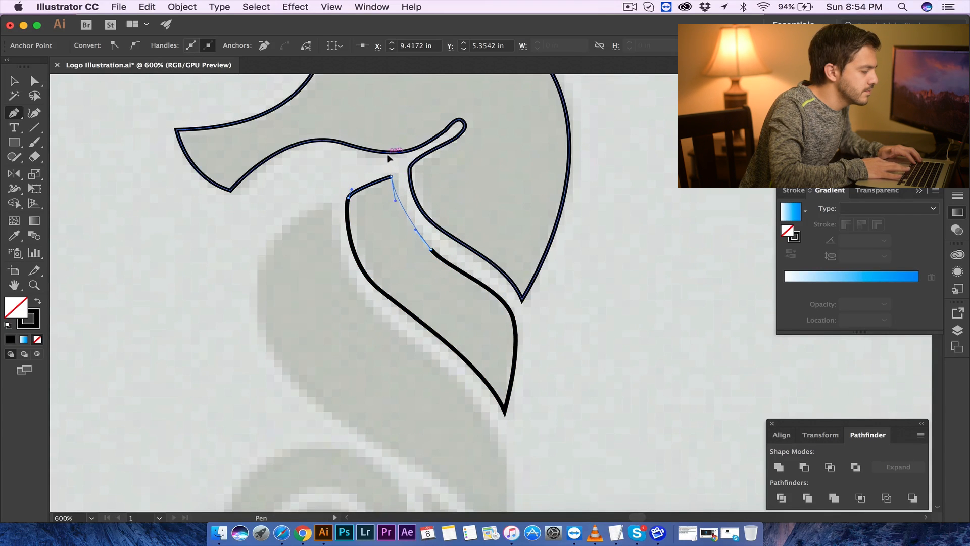
click(13, 80)
click(300, 303)
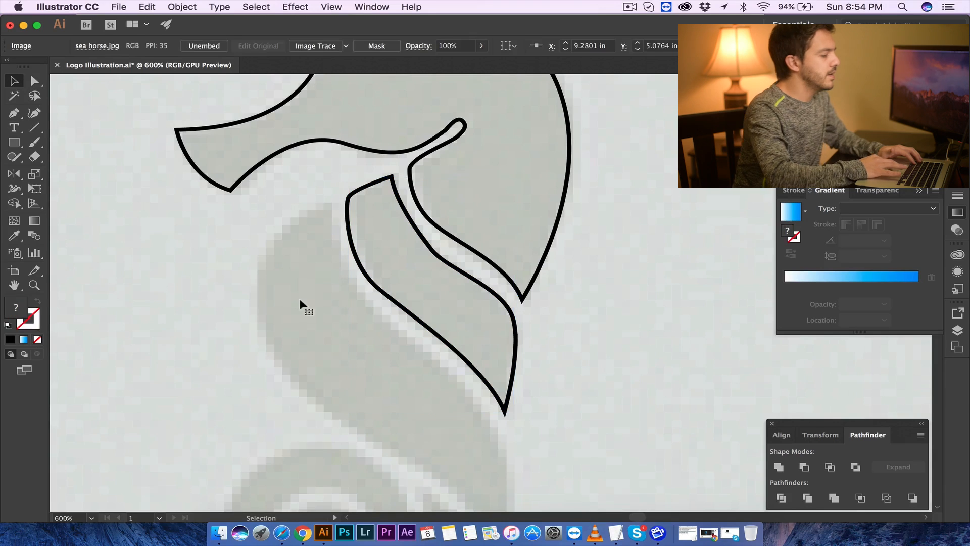
right_click(645, 529)
click(632, 439)
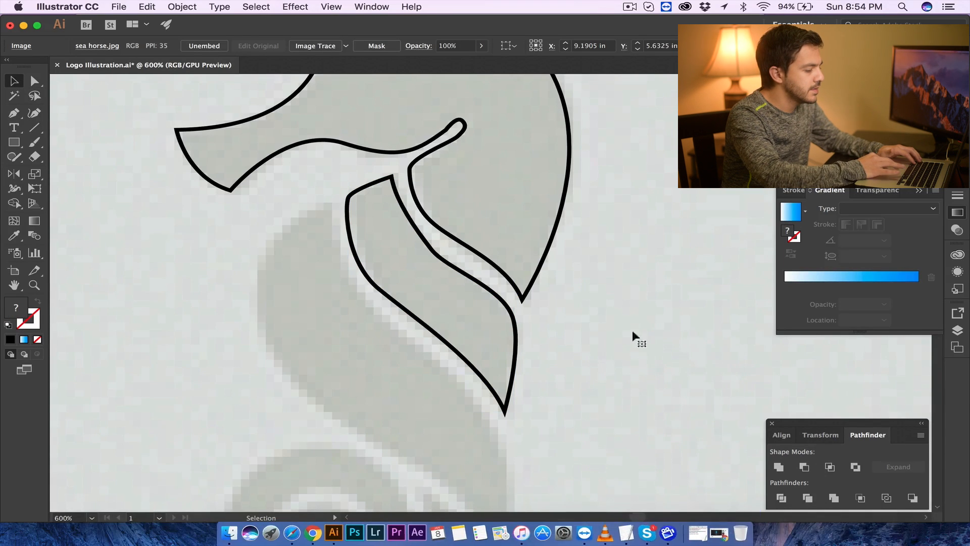
click(645, 526)
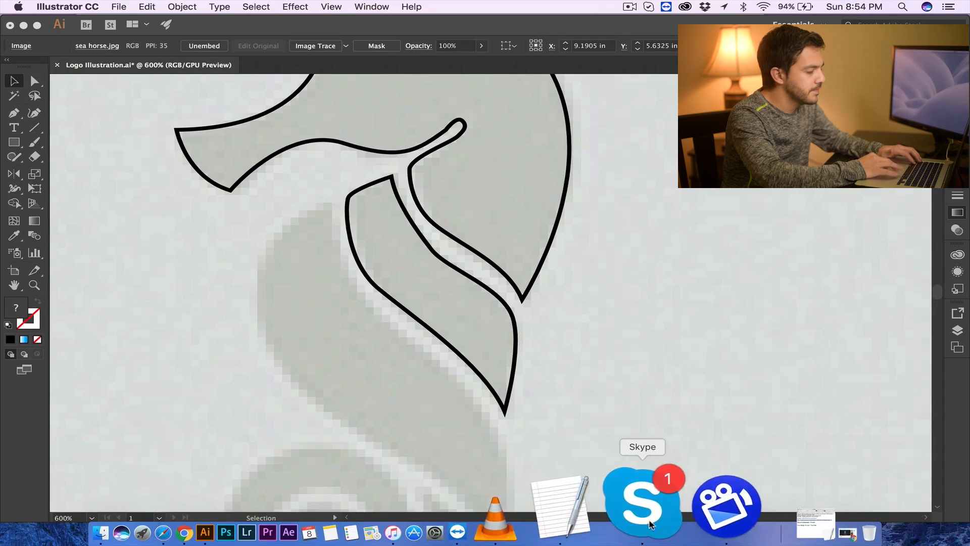
click(677, 363)
- Trace the lower body's outer edge with the Pen tool, adding curved anchors from below the neck down toward the tail
scroll(581, 349, left, 3)
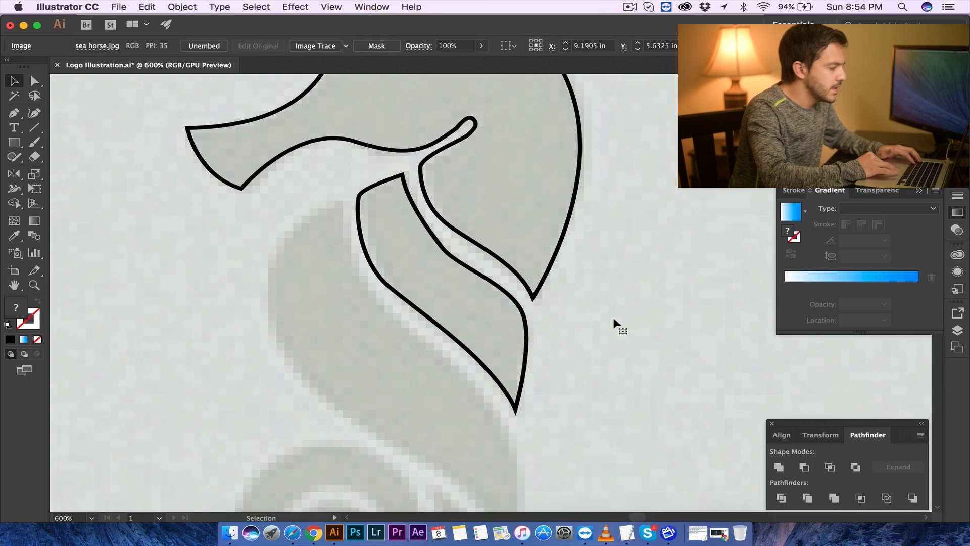
click(22, 113)
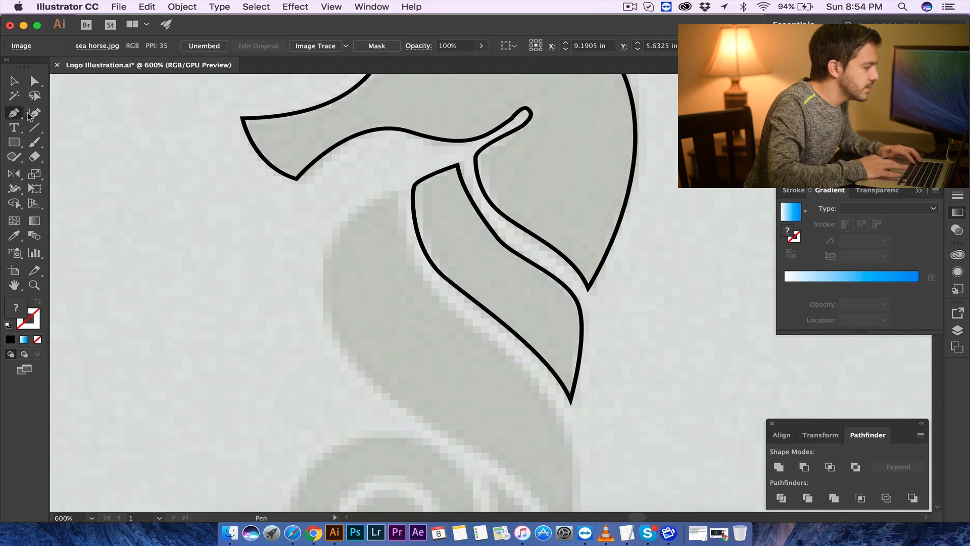
click(394, 193)
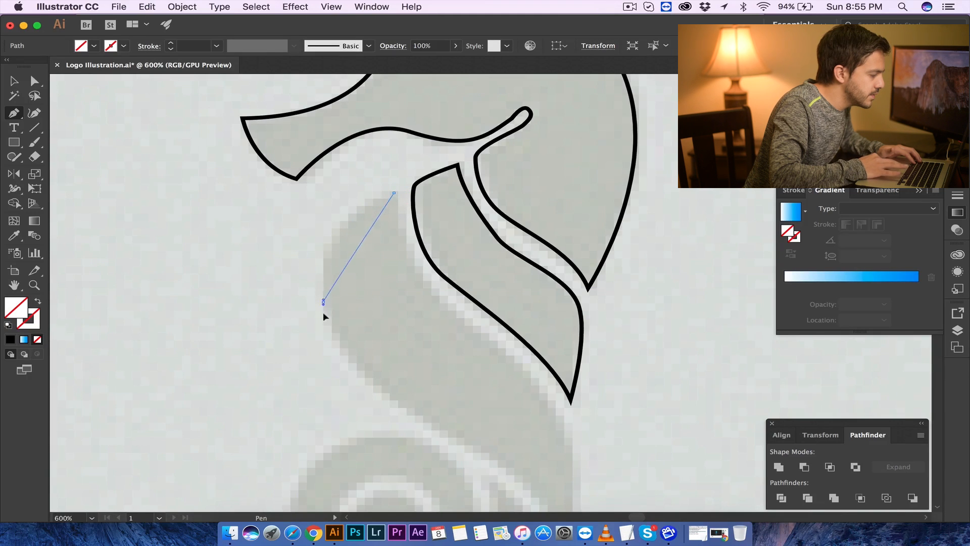
drag(330, 387, 330, 386)
scroll(418, 340, down, 3)
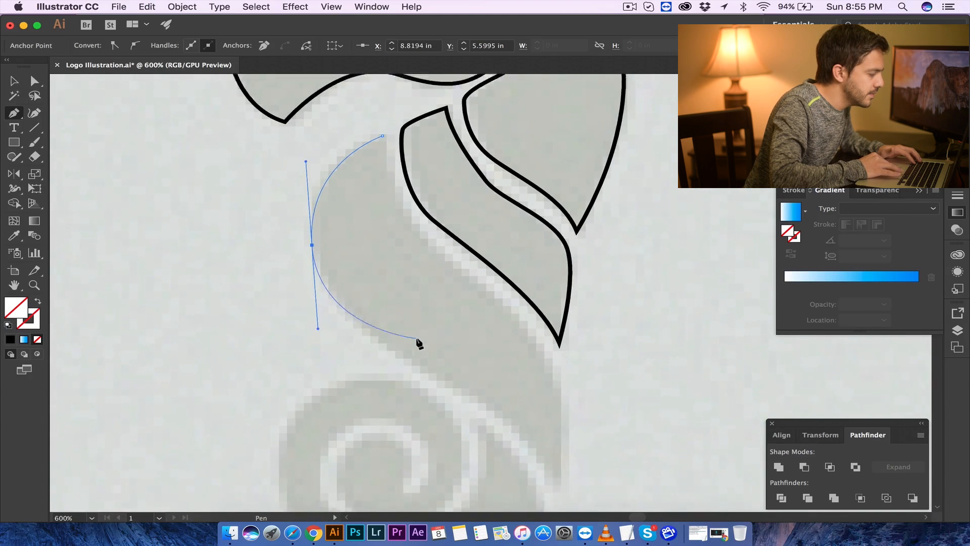
click(454, 372)
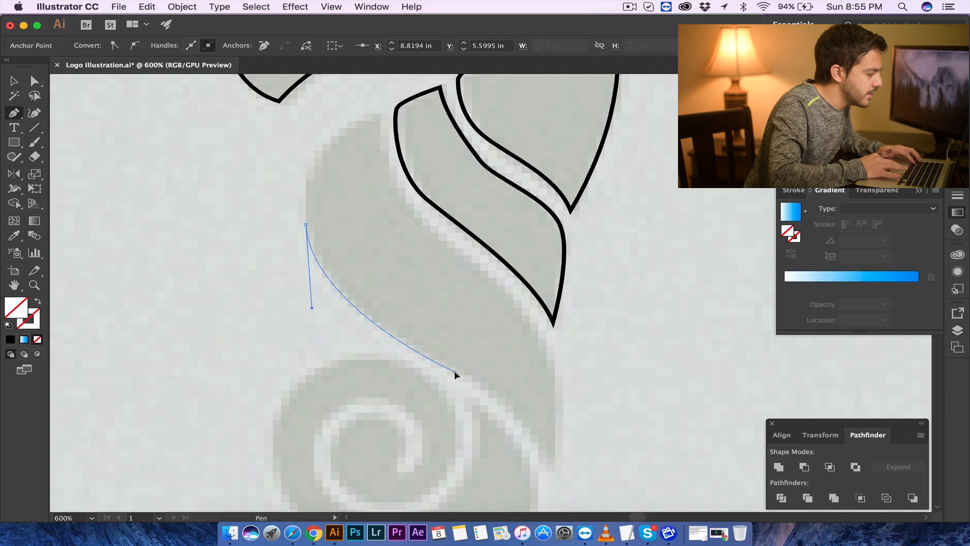
drag(550, 465, 553, 472)
drag(571, 507, 51, 326)
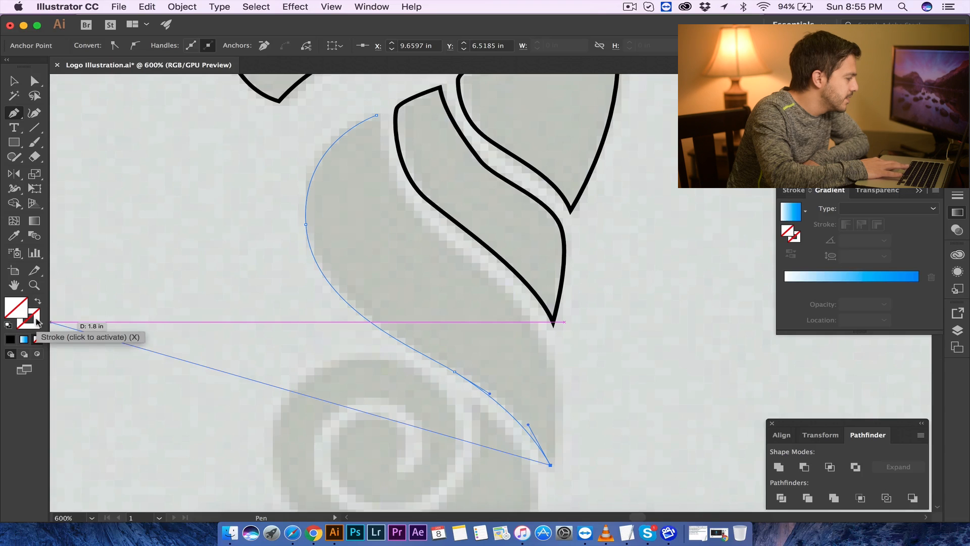
- Set the new path's stroke color to Black from the color swatches
double_click(36, 321)
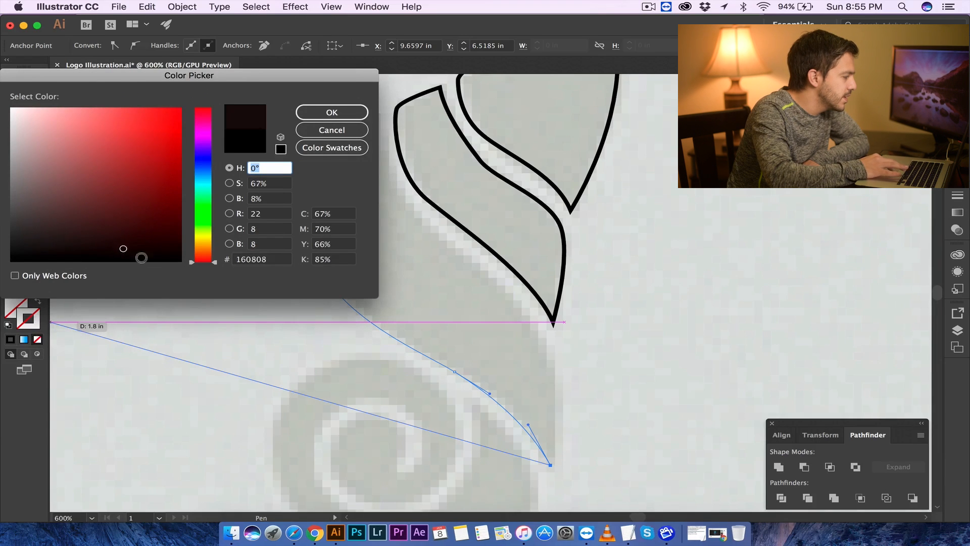
click(331, 112)
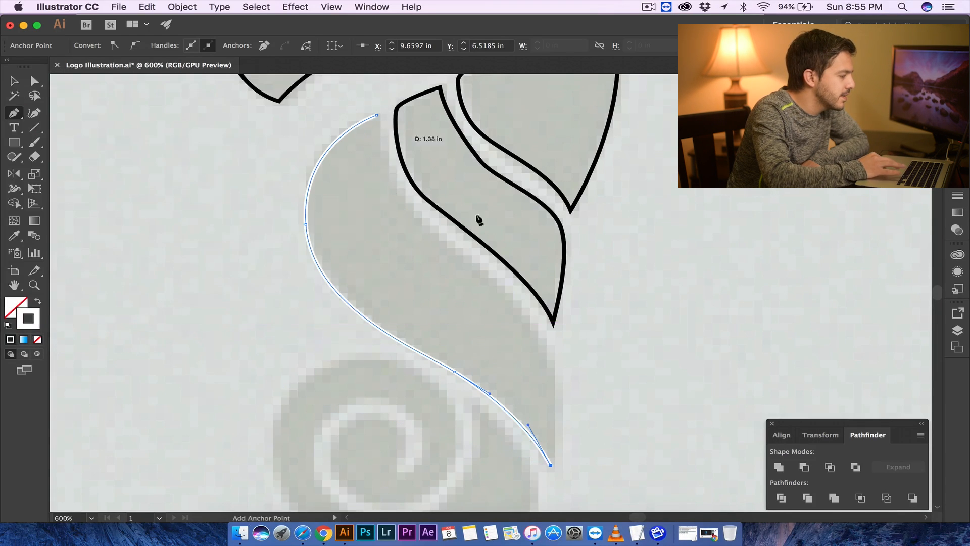
double_click(24, 329)
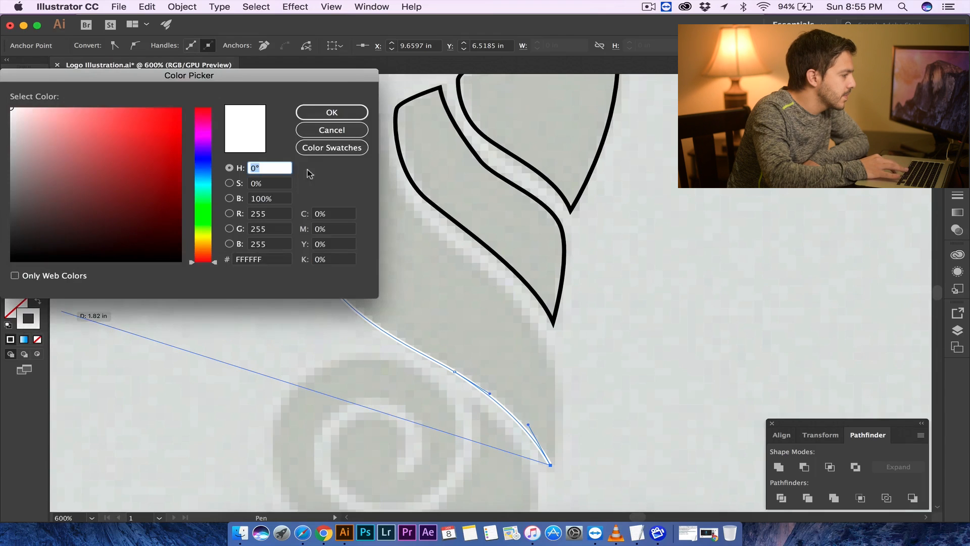
click(332, 147)
click(162, 124)
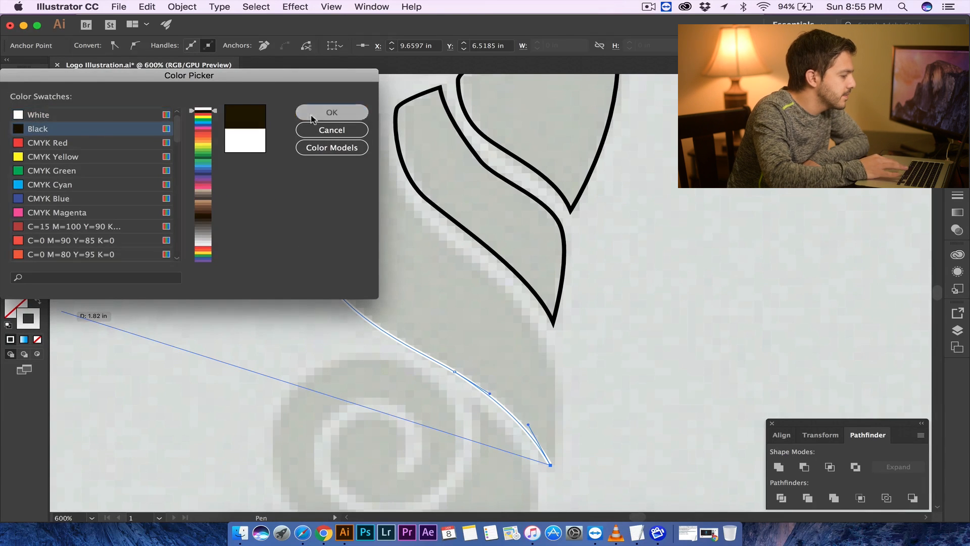
click(331, 112)
- Add anchors up the body's inner edge, close the path at its top point, and deselect it
drag(551, 352, 528, 304)
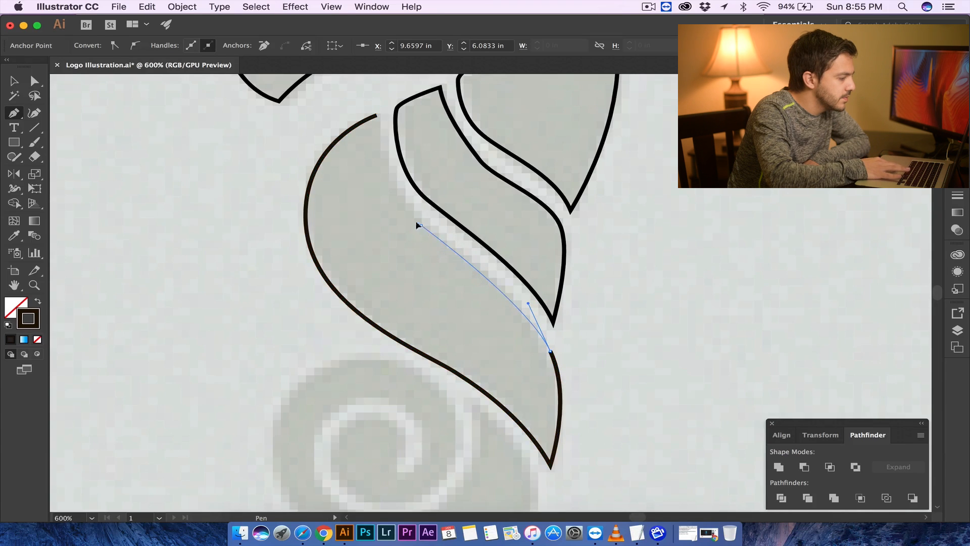
drag(403, 208, 400, 204)
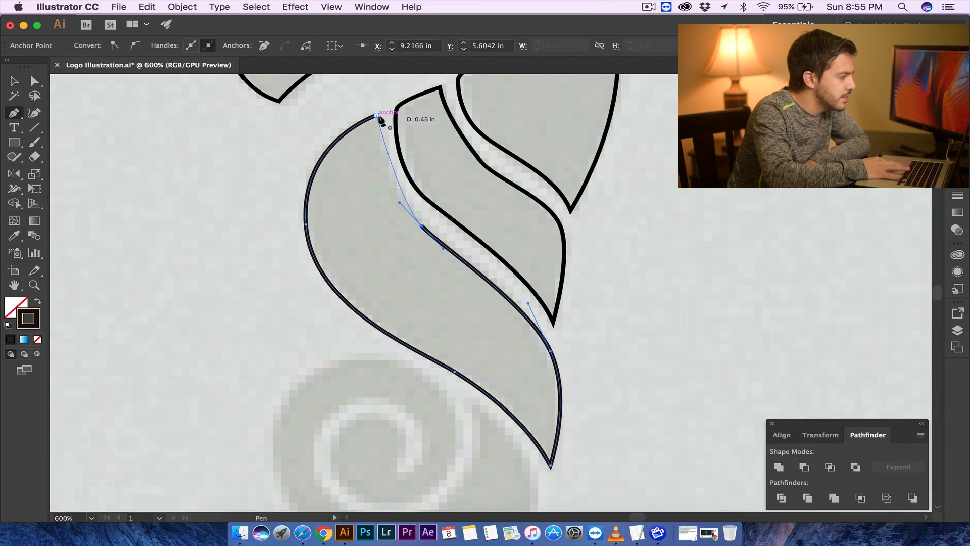
drag(380, 119, 379, 115)
scroll(378, 94, up, 5)
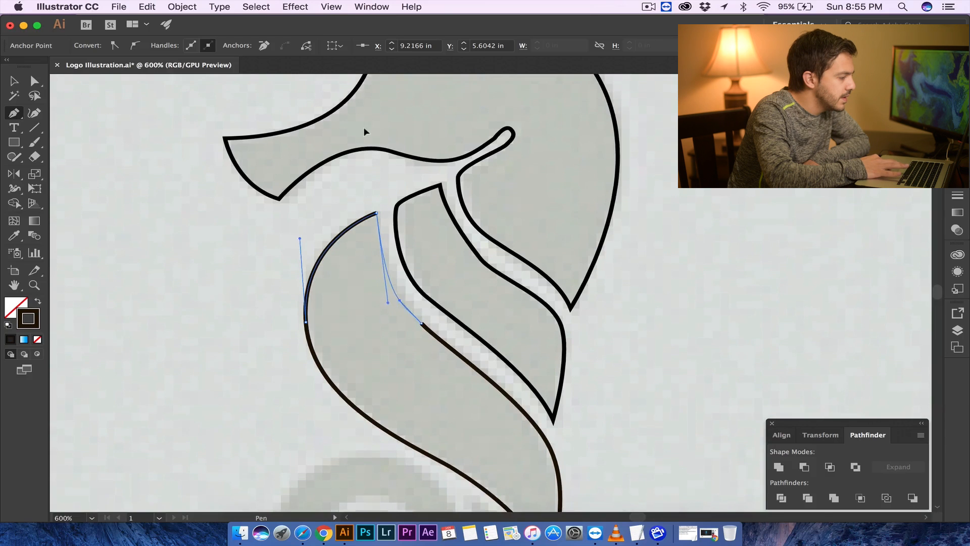
click(14, 81)
click(278, 379)
- Start the tail coil with the Pen tool, placing curved anchors around its outer edge up to the coil's top
scroll(276, 378, down, 6)
scroll(275, 378, left, 4)
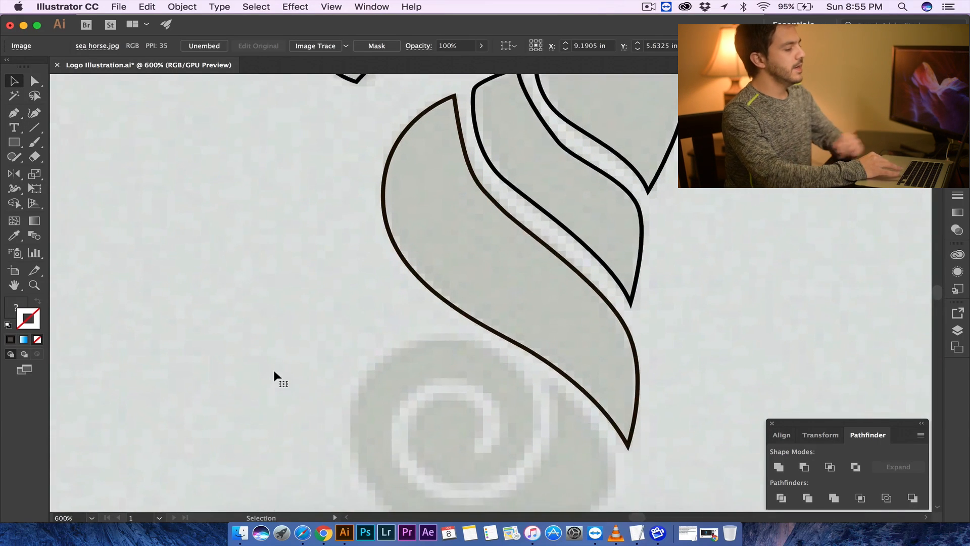
scroll(277, 379, up, 8)
scroll(277, 379, right, 3)
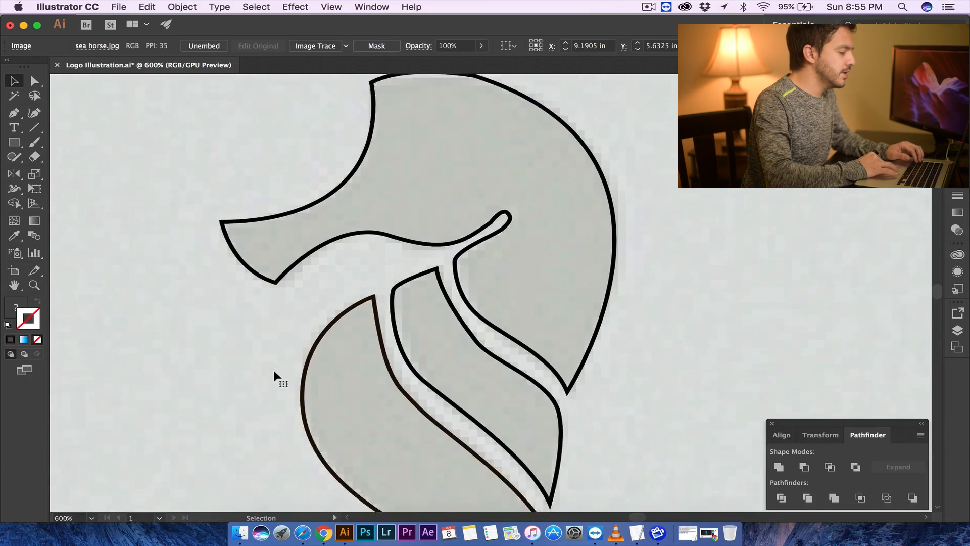
scroll(275, 372, down, 8)
scroll(274, 373, left, 2)
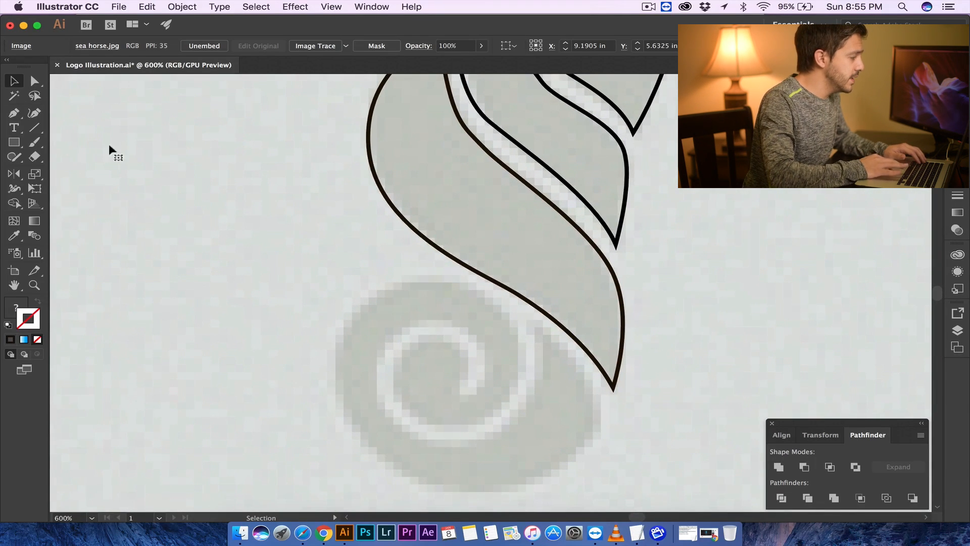
key(p)
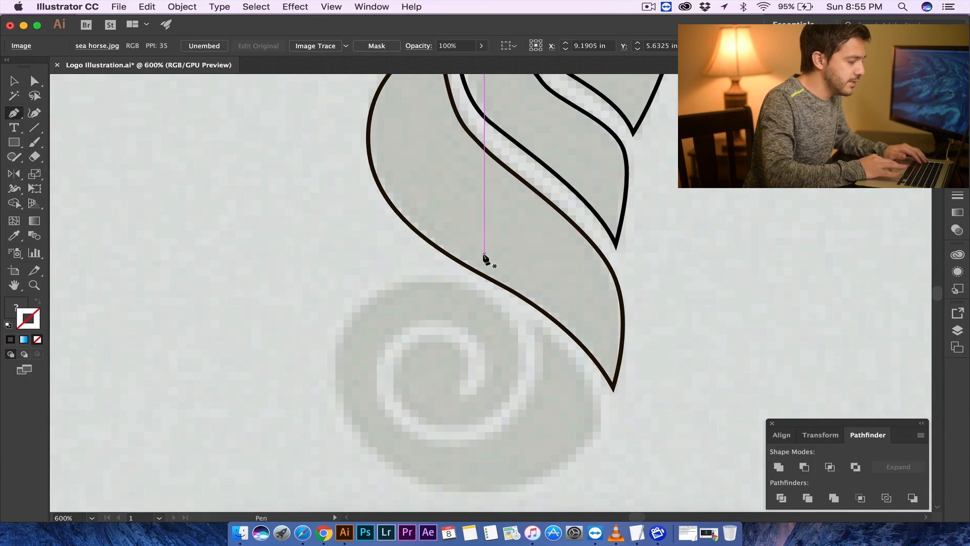
click(535, 326)
scroll(596, 385, down, 4)
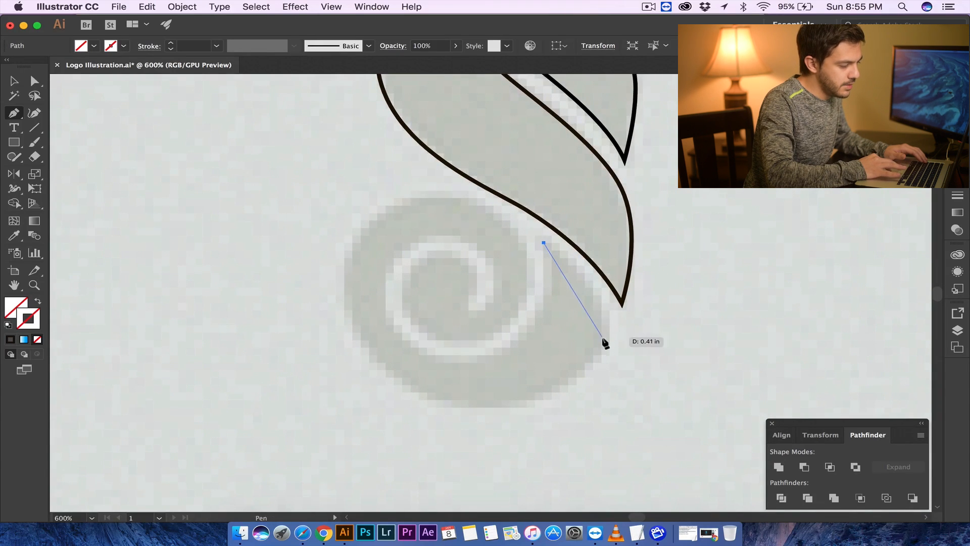
drag(584, 386, 599, 400)
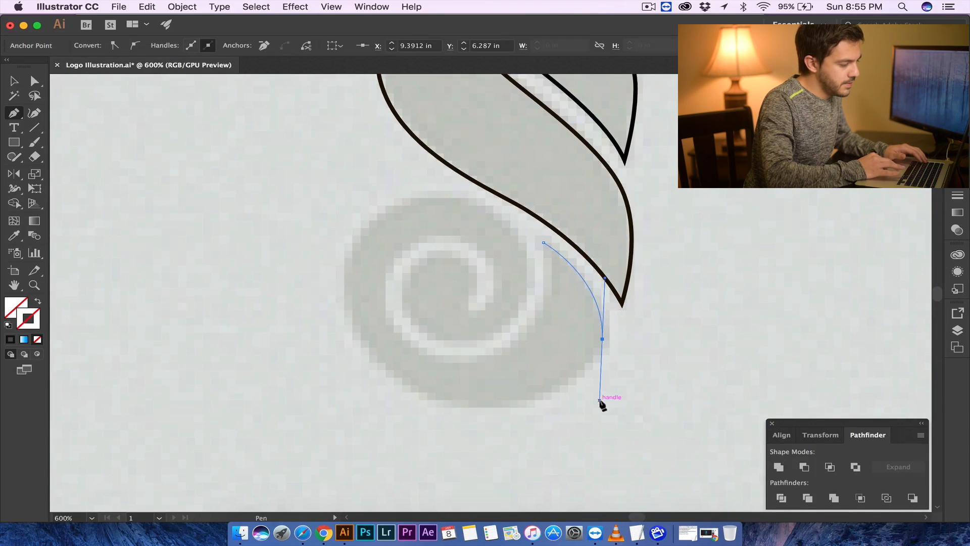
drag(467, 407, 454, 409)
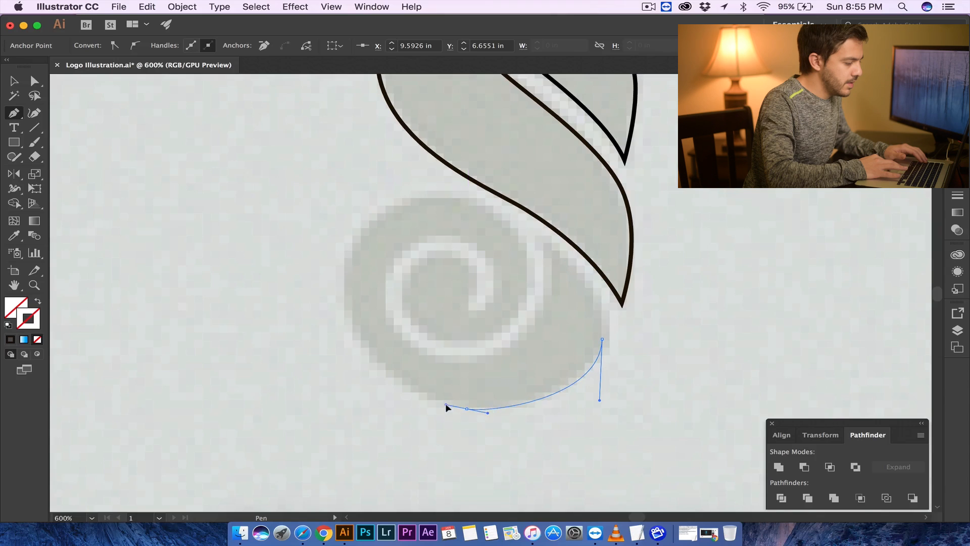
drag(342, 307, 317, 230)
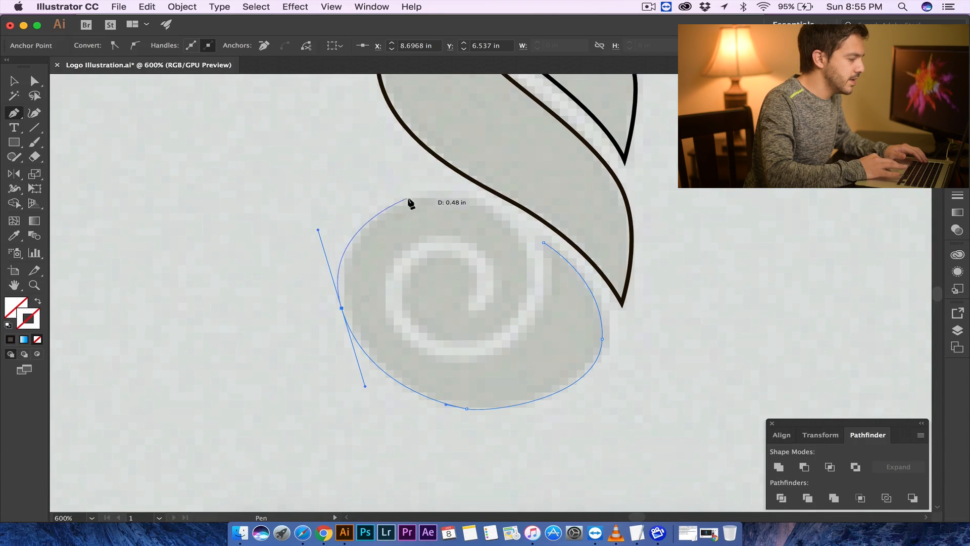
- Continue the tail path, spiraling inward to the coil's centre and back outward along the inner curl
drag(414, 198, 427, 195)
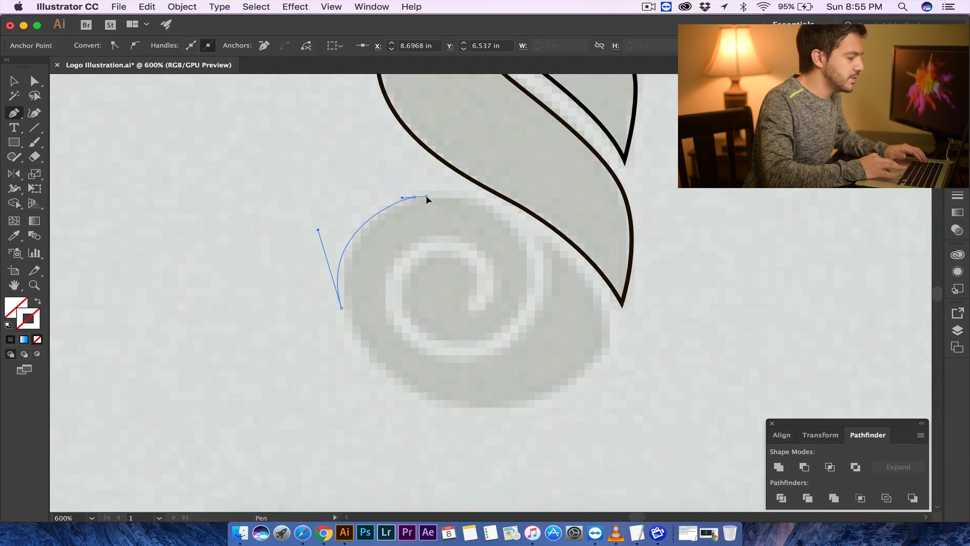
drag(529, 263, 530, 263)
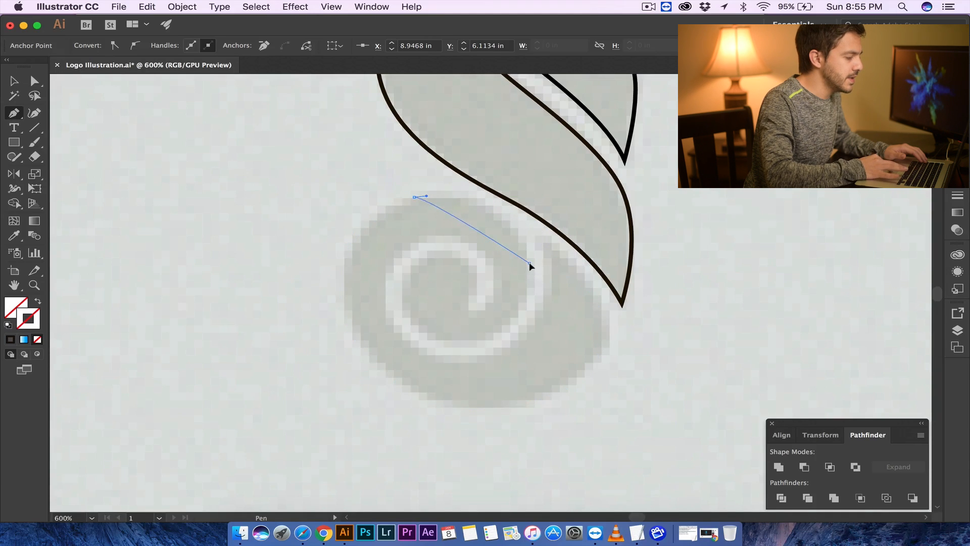
drag(550, 338, 549, 341)
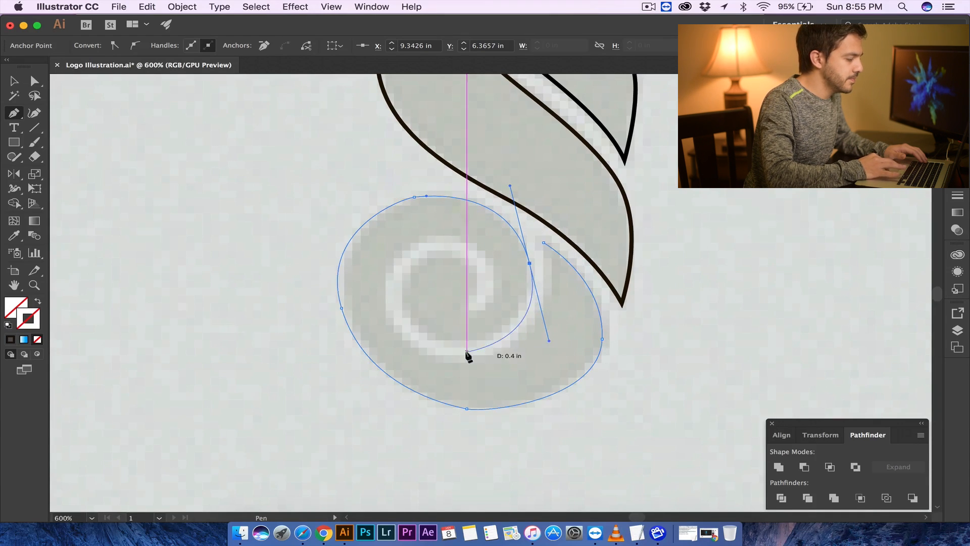
drag(443, 341, 418, 337)
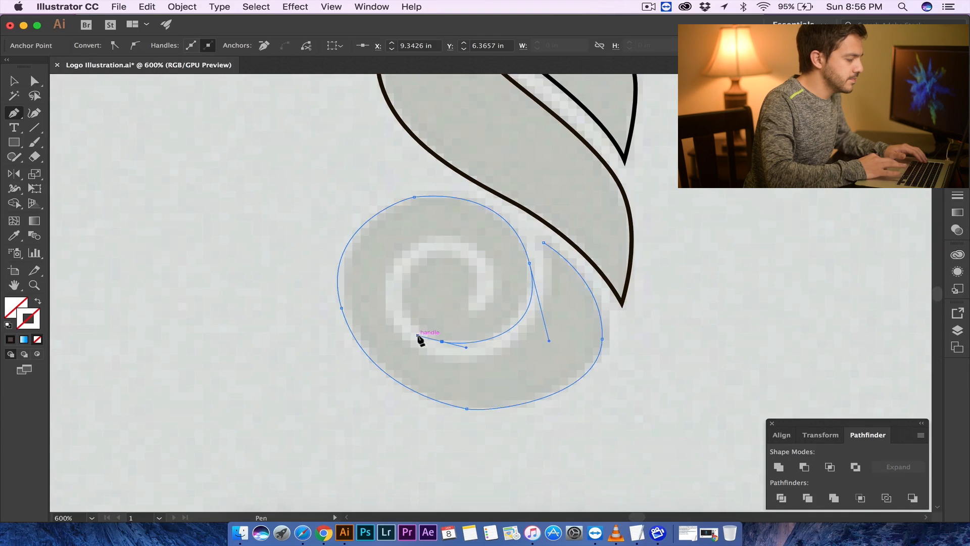
drag(412, 269, 430, 229)
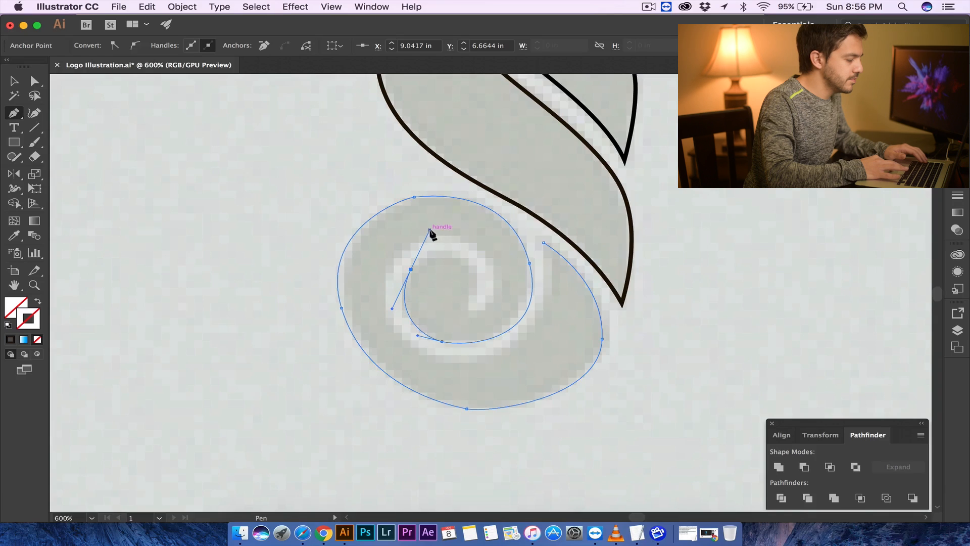
drag(476, 274, 494, 301)
drag(496, 264, 422, 233)
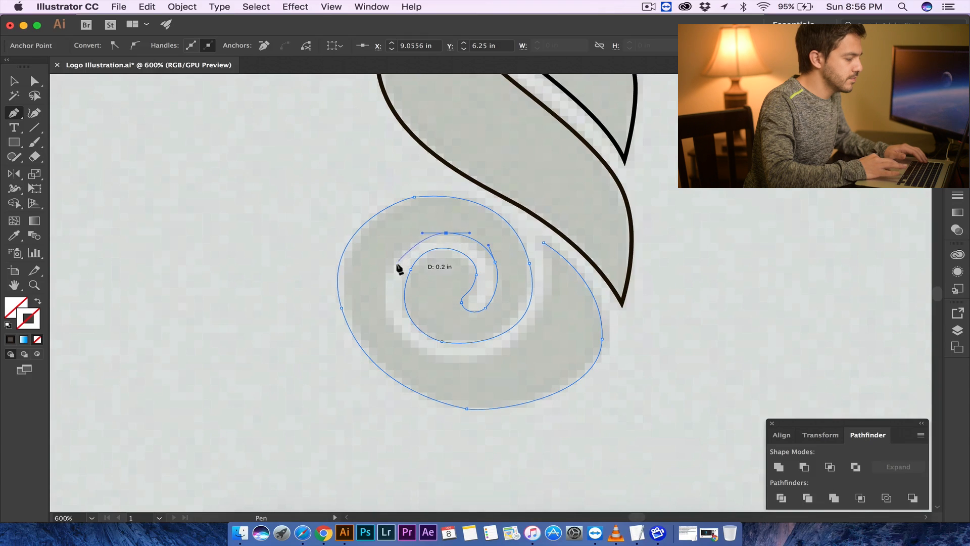
drag(388, 269, 379, 296)
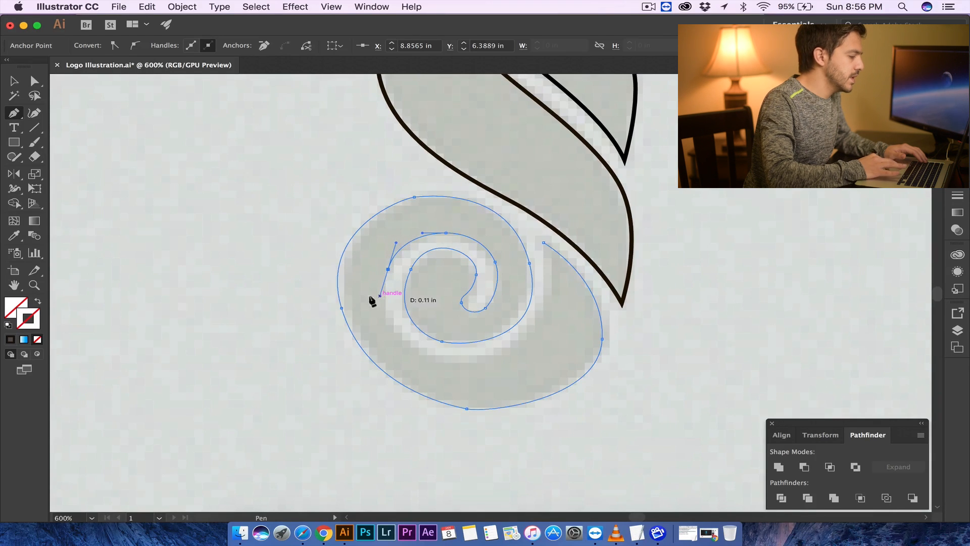
- Apply the default stroke, finish the tail's inner edge, close the path at its starting point, and deselect it
click(11, 338)
drag(408, 342, 429, 356)
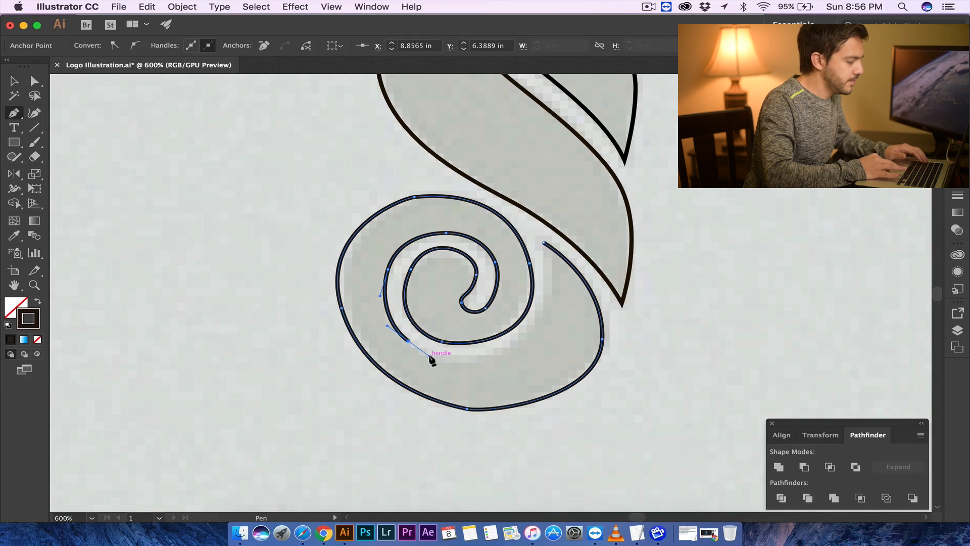
drag(505, 350, 541, 335)
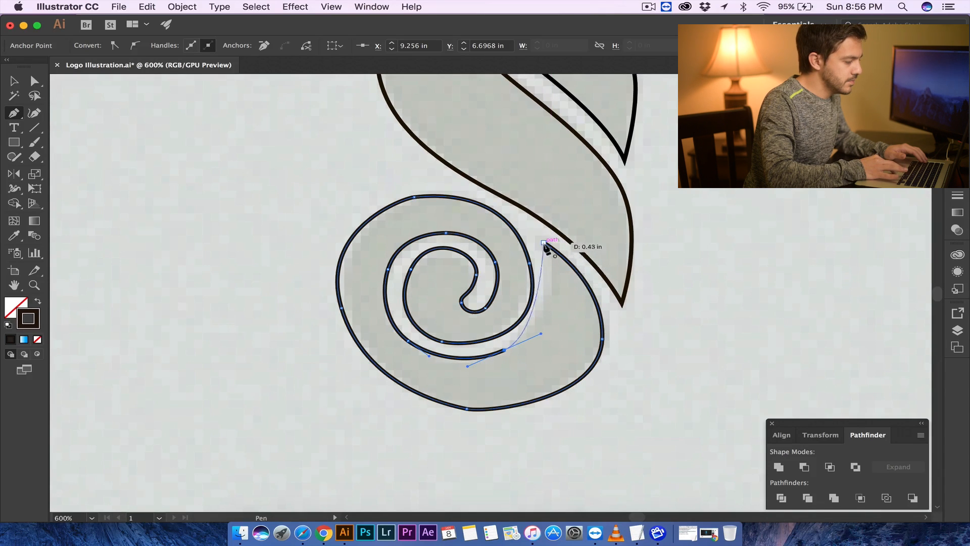
drag(545, 244, 531, 191)
click(11, 83)
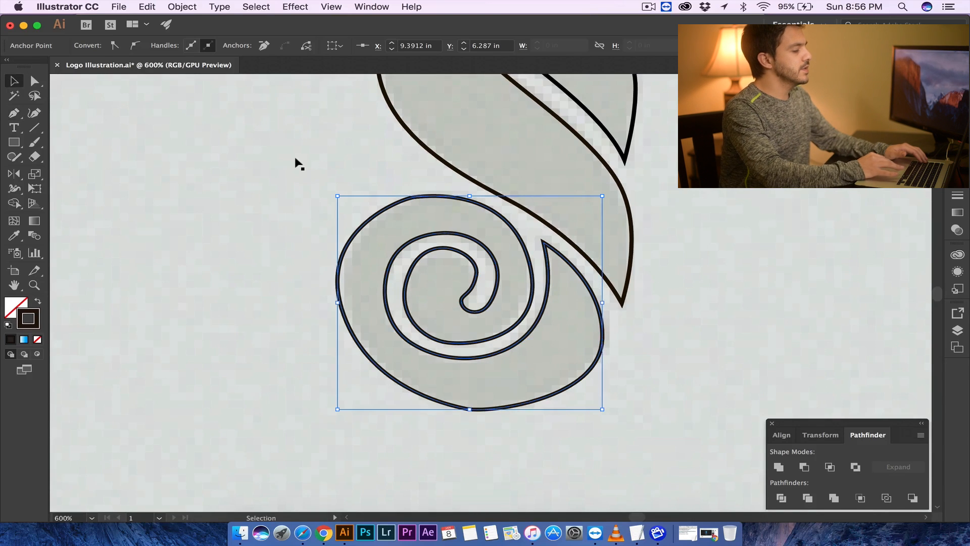
click(307, 197)
- Zoom out to review the complete traced seahorse outline
scroll(301, 265, up, 3)
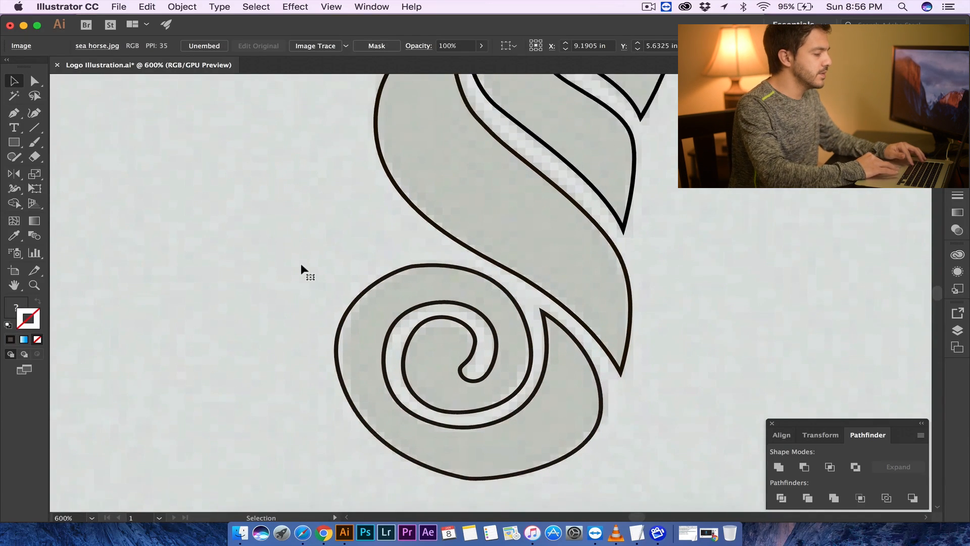
key(super+minus)
key(super+minus)
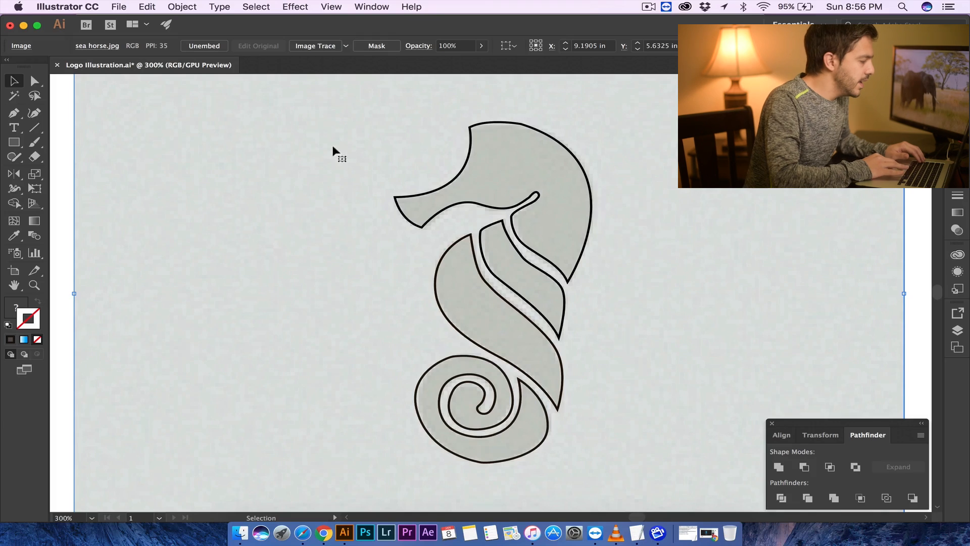
click(464, 167)
click(746, 261)
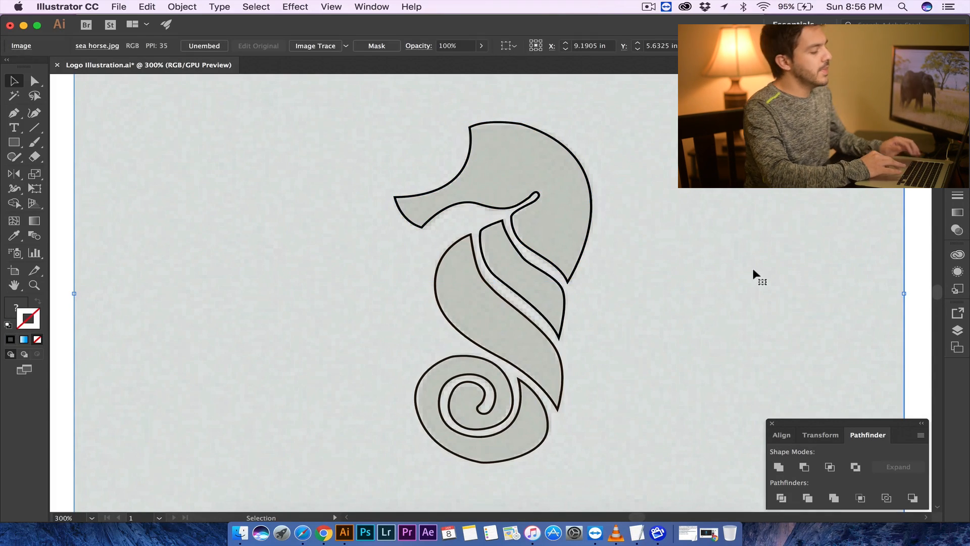
click(908, 247)
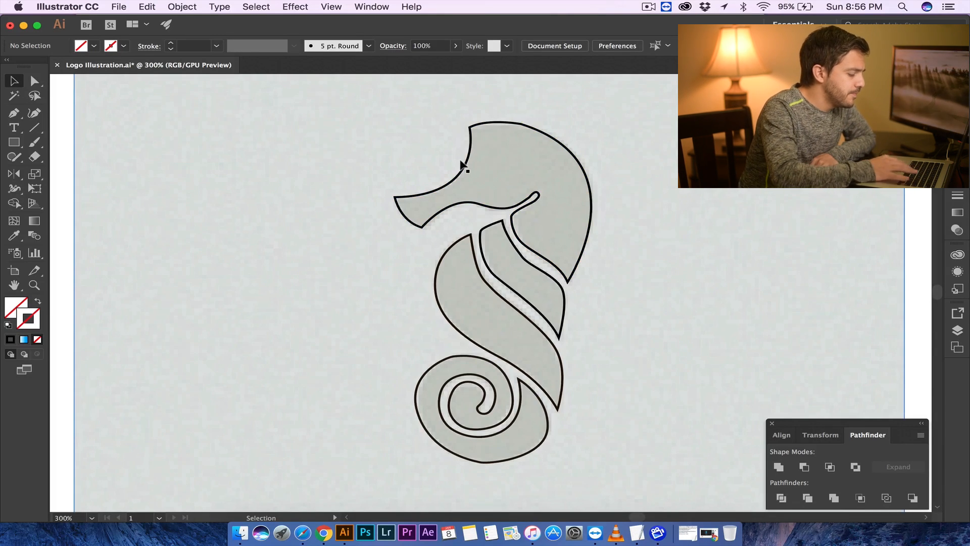
key(super+equal)
drag(497, 145, 655, 182)
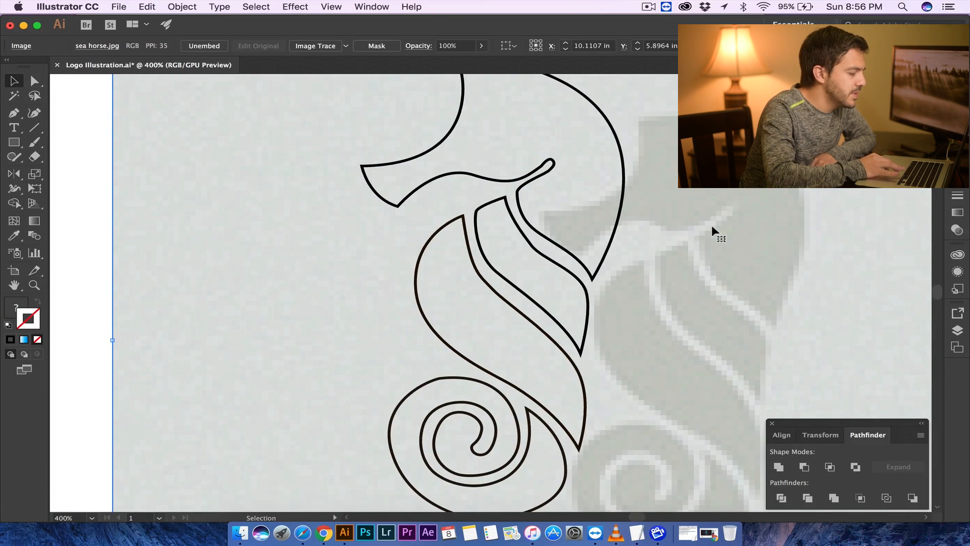
key(super+z)
click(453, 143)
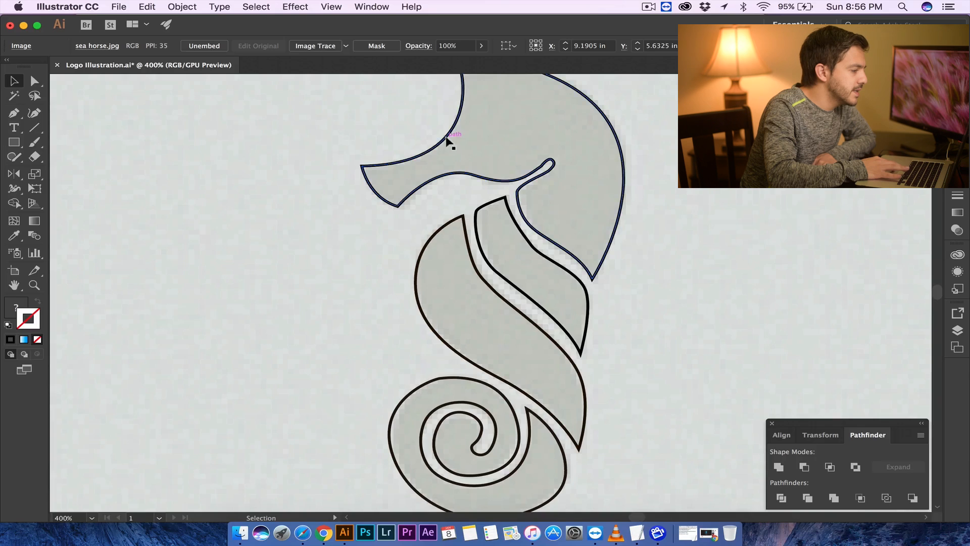
drag(508, 135, 786, 146)
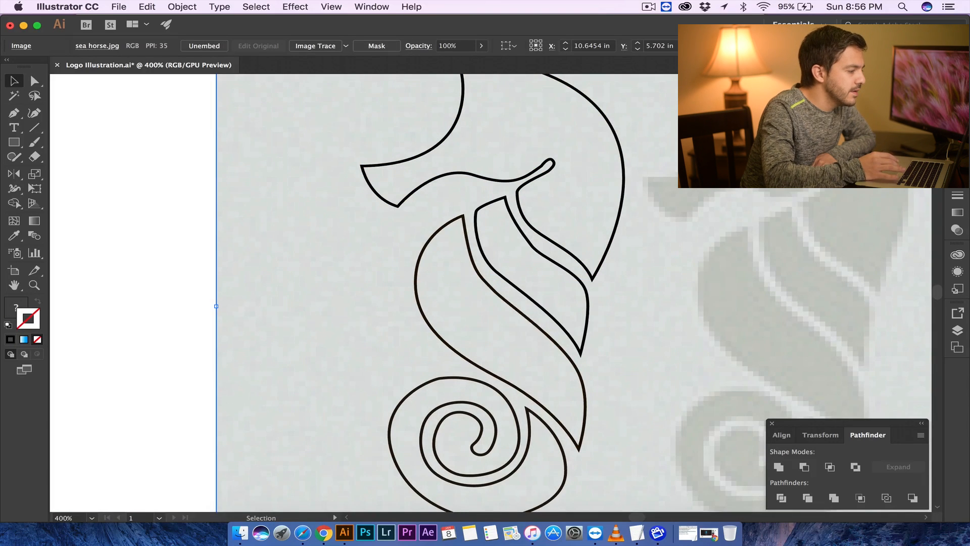
key(super+z)
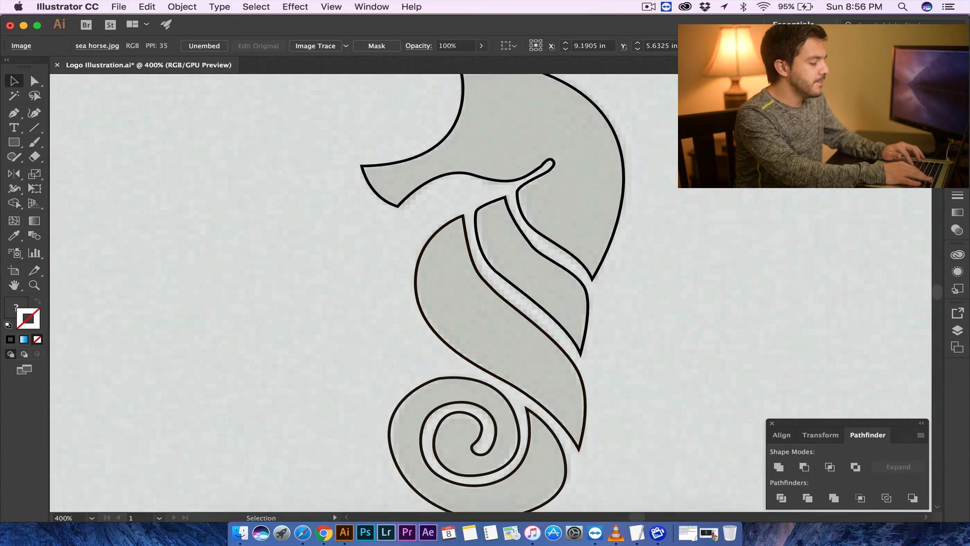
key(super+minus)
key(super+minus)
key(super+equal)
key(super+equal)
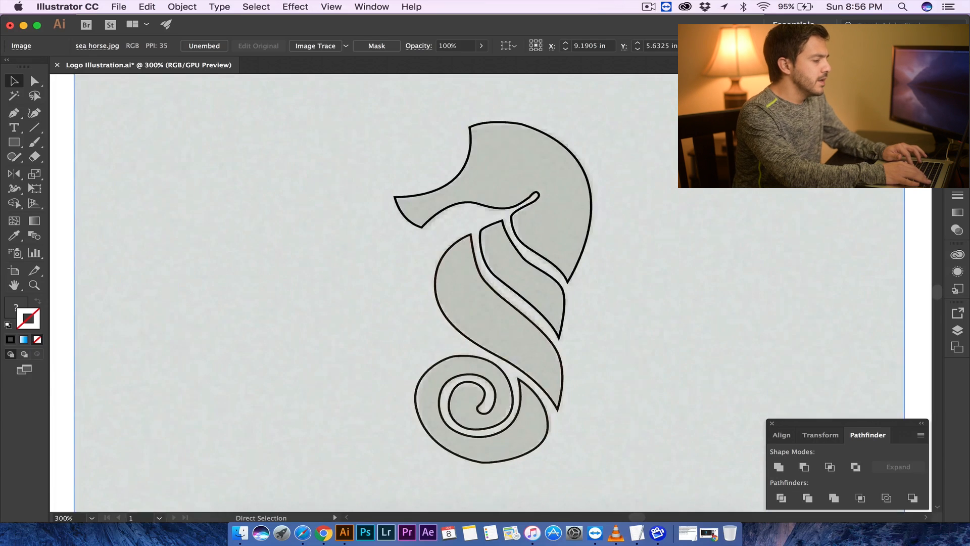
key(super+equal)
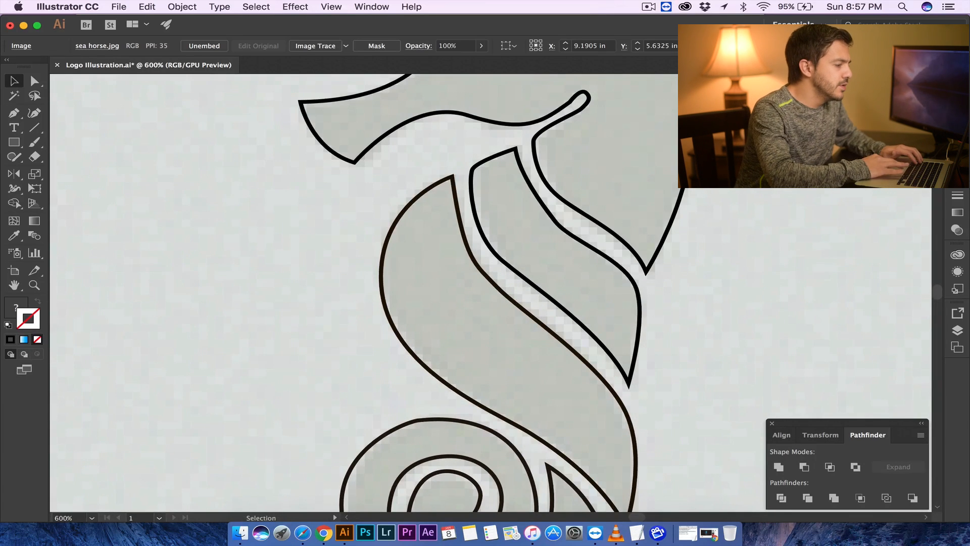
key(super+minus)
click(447, 143)
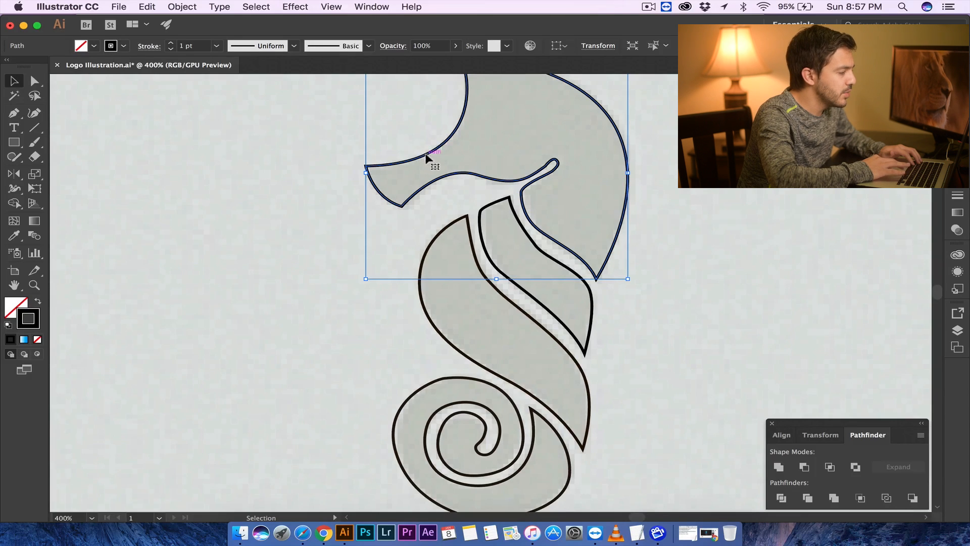
key(super+equal)
key(super+equal)
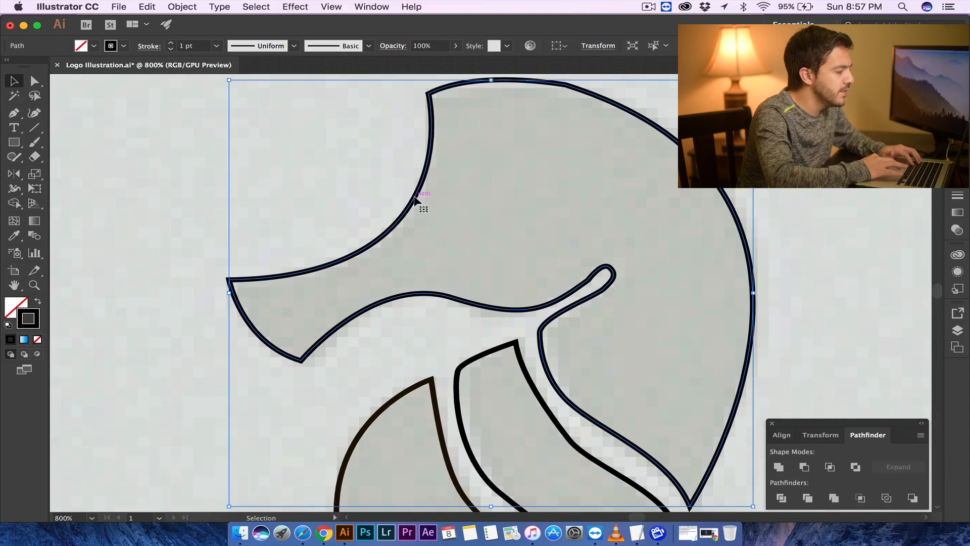
drag(415, 200, 283, 202)
key(super+z)
key(a)
key(v)
drag(386, 232, 508, 232)
key(super+z)
key(super+minus)
key(super+minus)
key(super+minus)
key(super+minus)
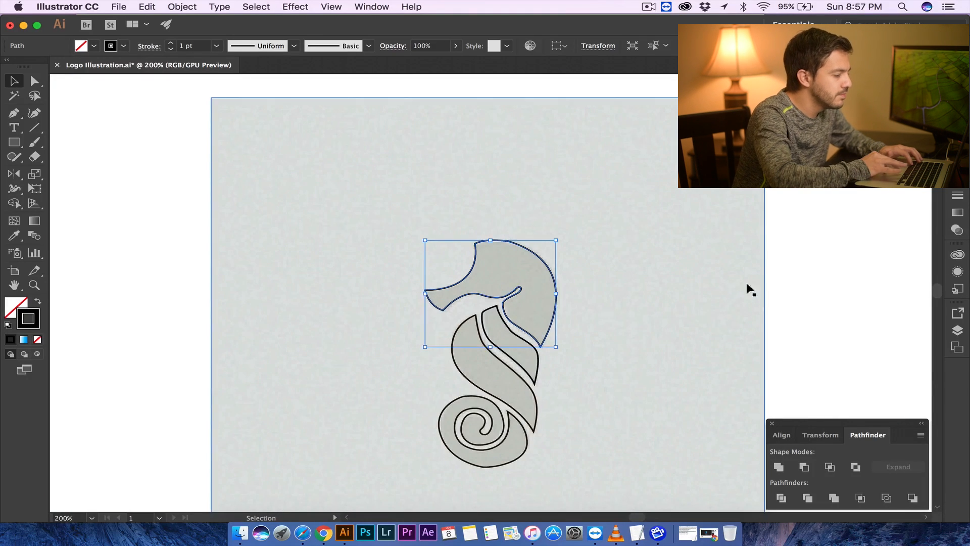
click(510, 272)
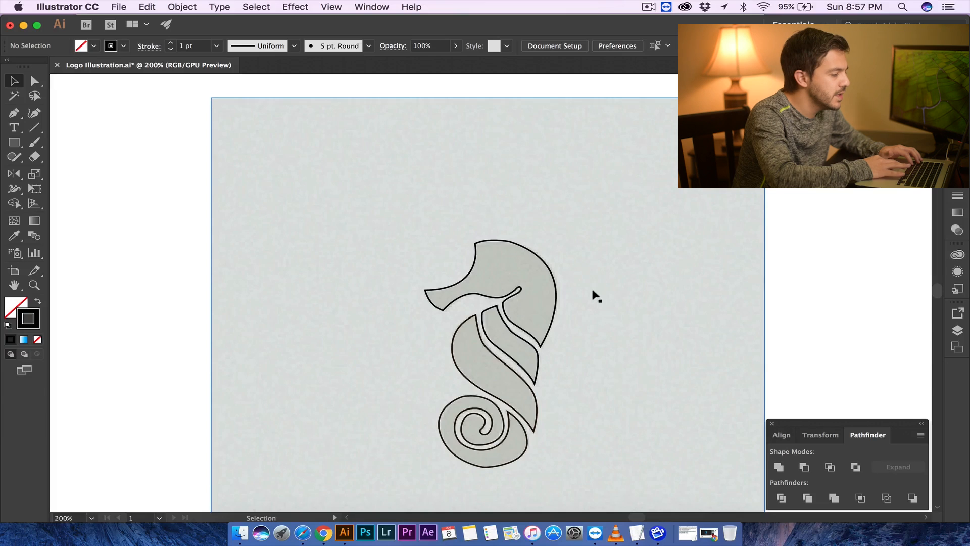
drag(596, 295, 762, 253)
key(super+z)
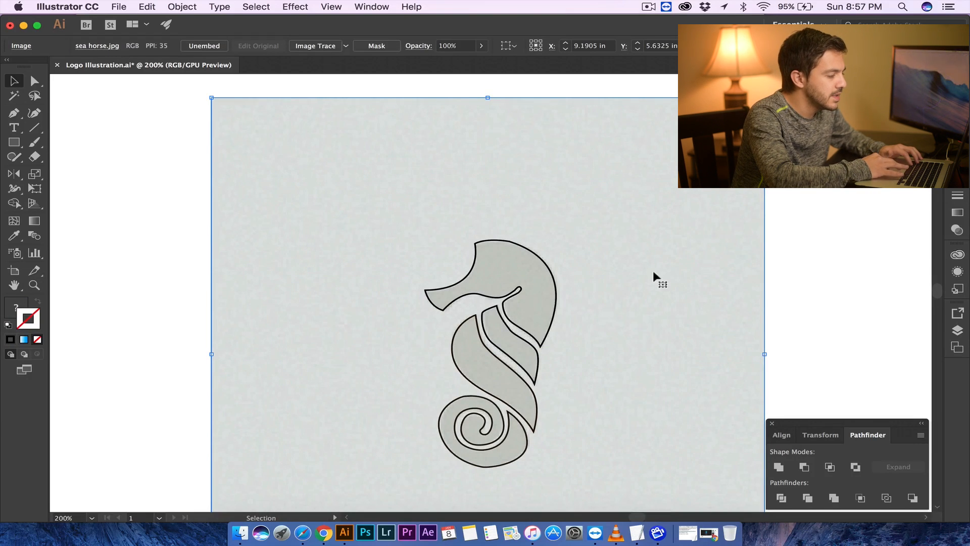
key(super+minus)
key(super+minus)
key(super+minus)
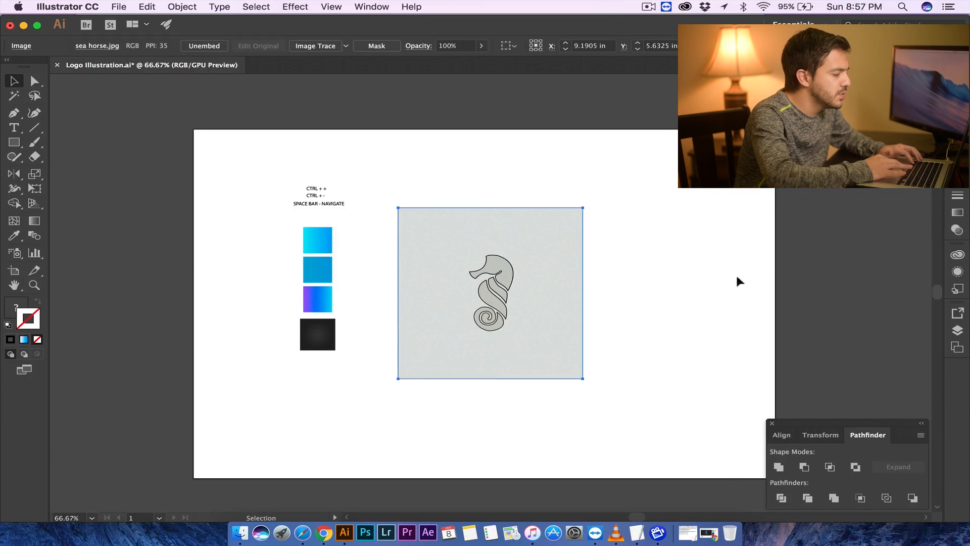
- Move the reference seahorse image away from the traced outlines, off to the side
click(659, 259)
drag(546, 271, 929, 258)
click(718, 255)
- Select all traced seahorse paths and give them a solid black 000000 fill with no stroke
key(super+plus)
key(super+plus)
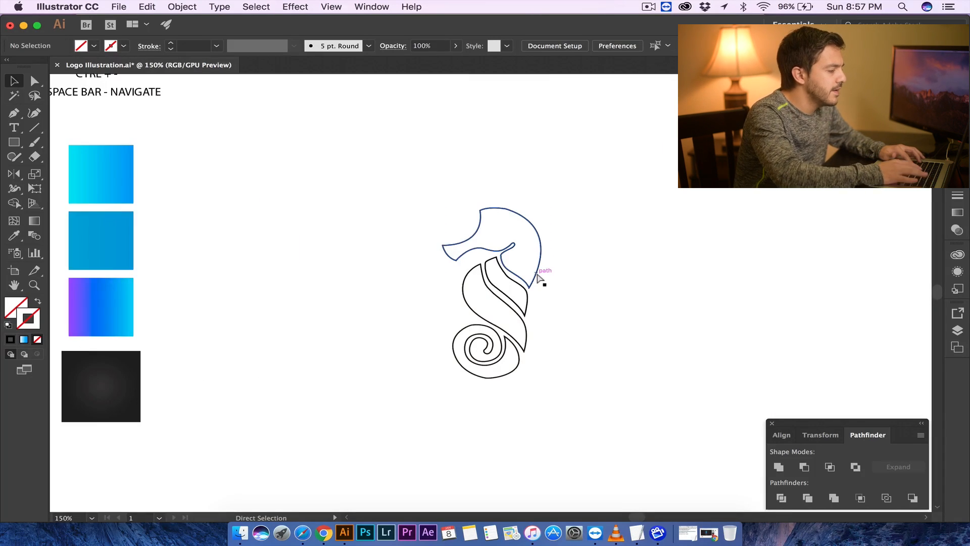
drag(408, 182, 580, 395)
click(585, 303)
drag(392, 190, 620, 408)
drag(384, 172, 565, 394)
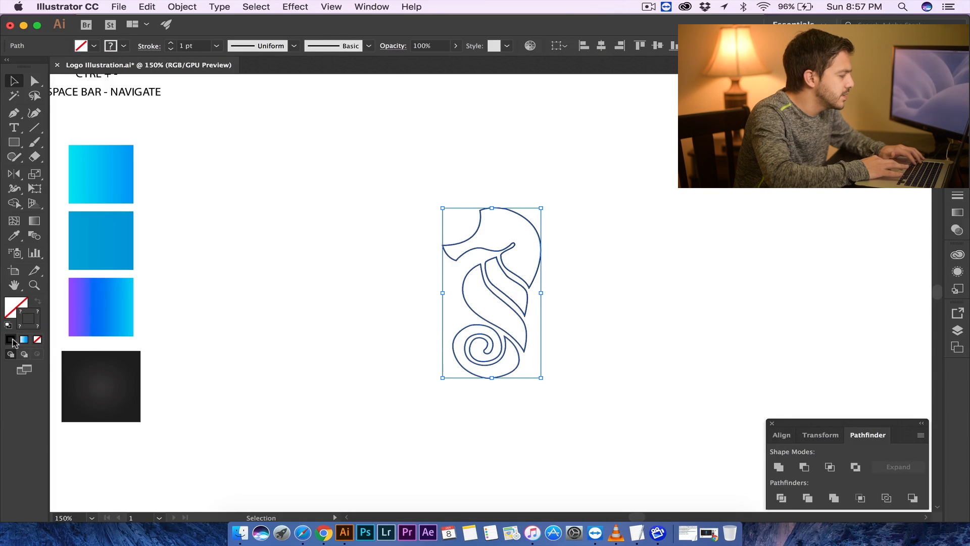
double_click(22, 326)
click(167, 253)
drag(168, 254, 180, 261)
click(172, 263)
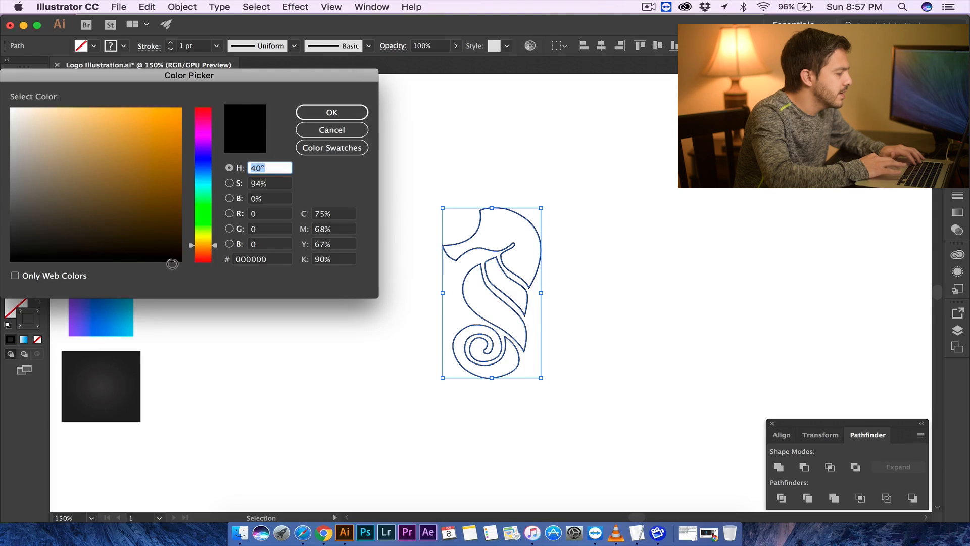
click(329, 113)
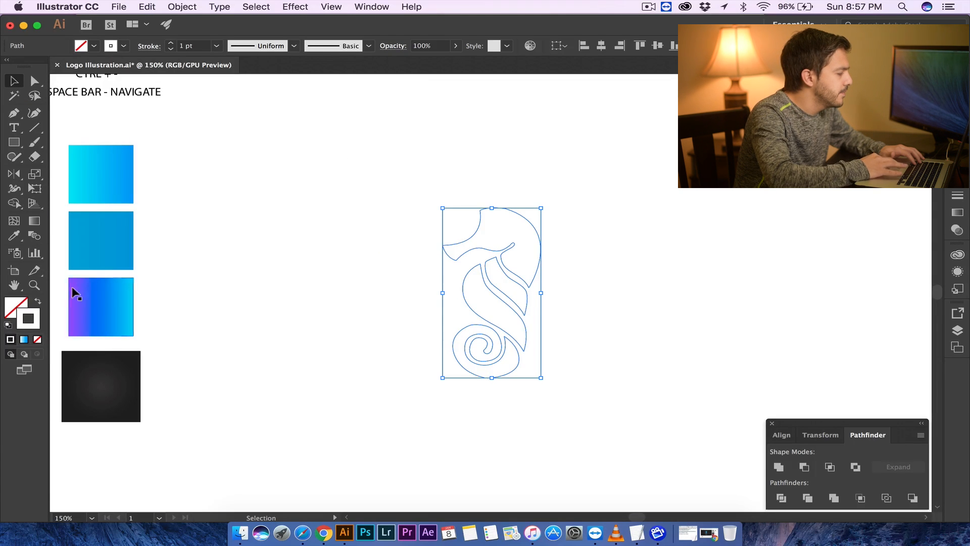
double_click(25, 327)
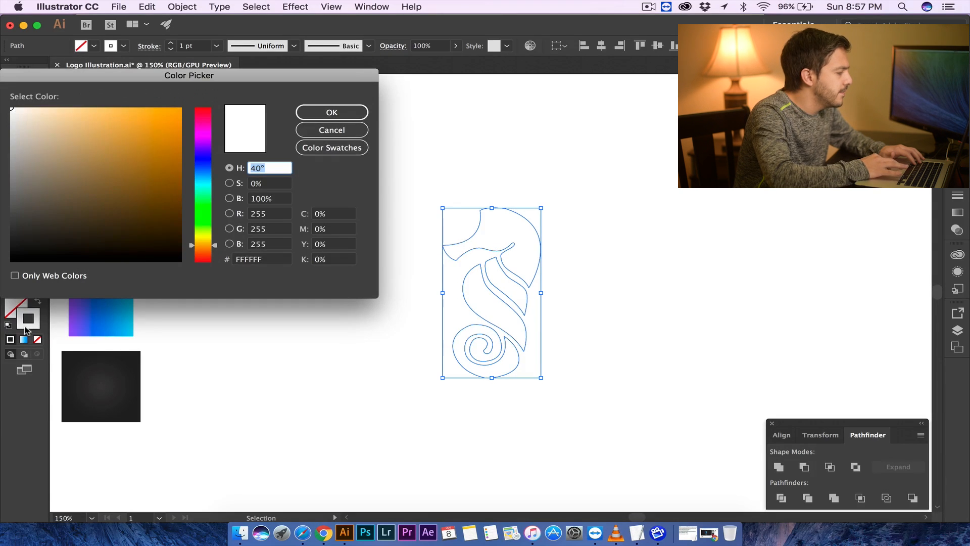
double_click(271, 259)
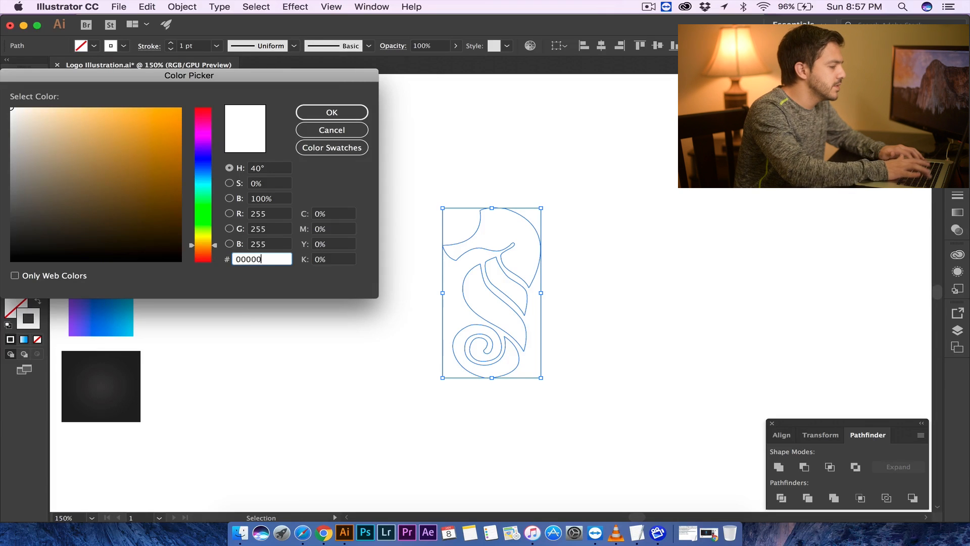
click(342, 112)
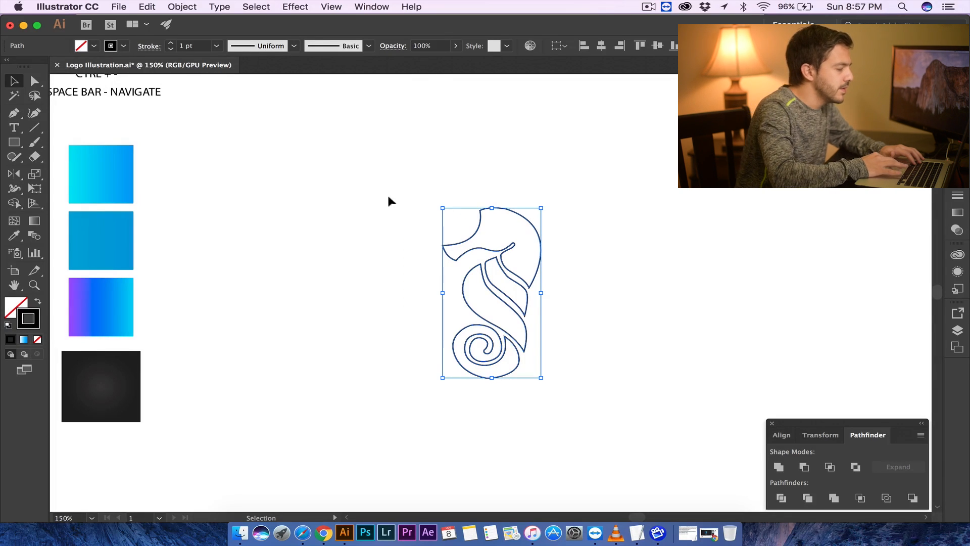
click(39, 302)
click(452, 180)
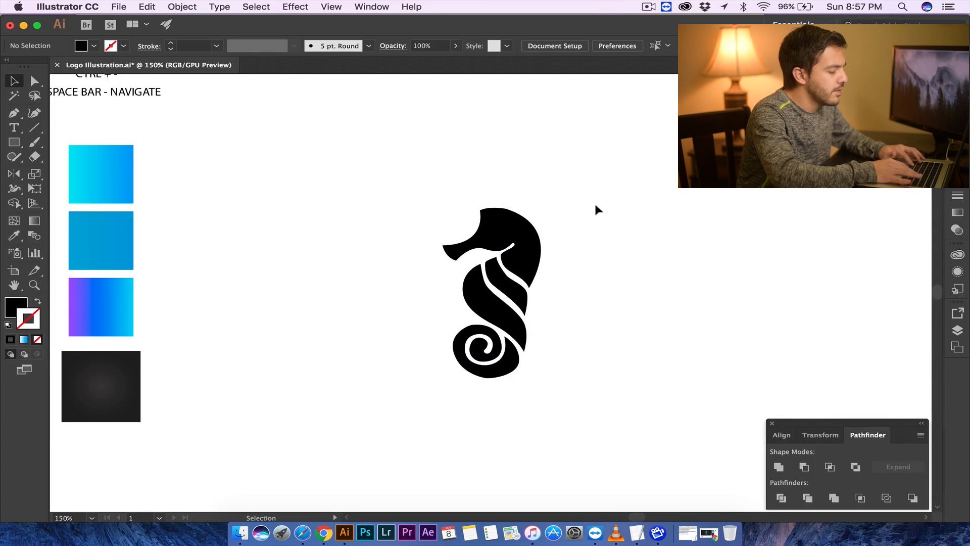
- Nudge the anchor at the top of the tail coil's outer edge with Direct Selection to smooth the curve
key(super+equal)
key(super+equal)
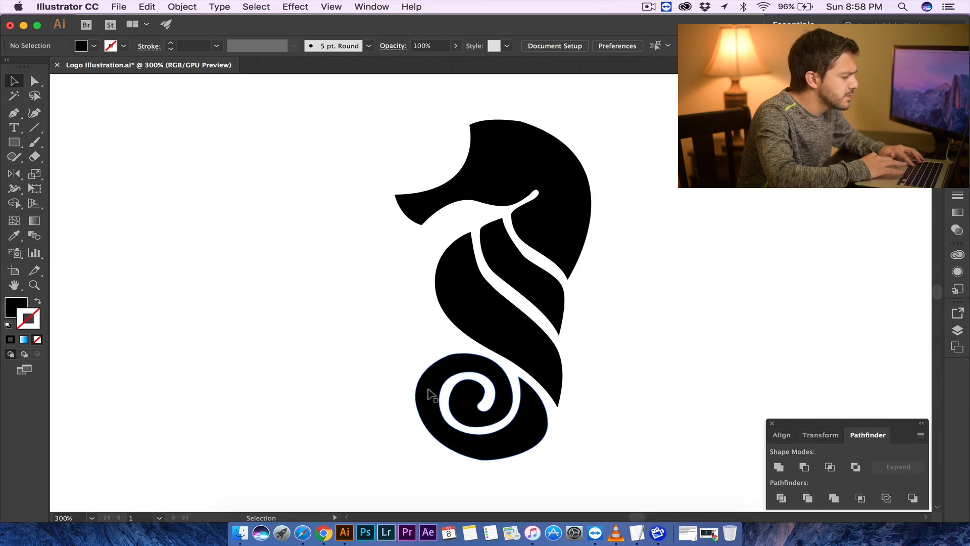
click(455, 376)
click(408, 317)
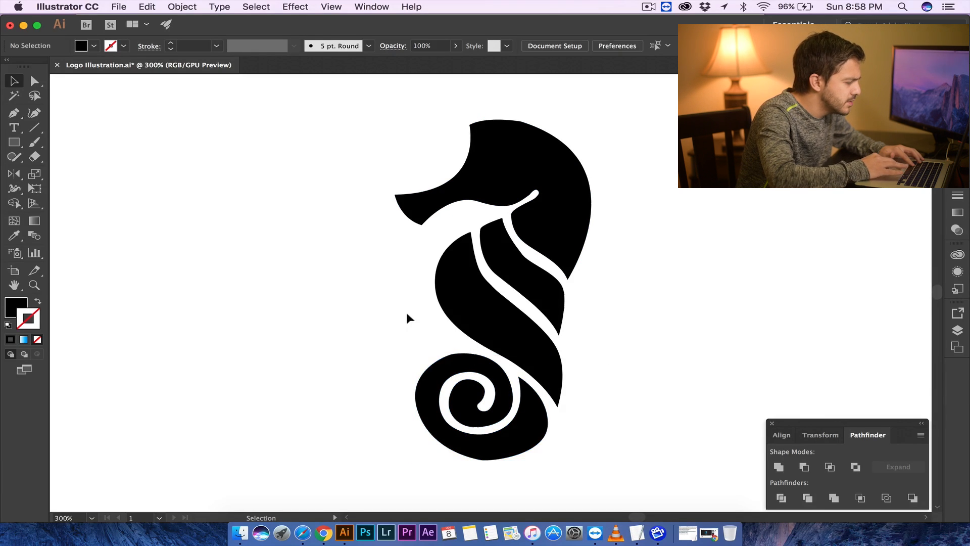
click(35, 81)
key(super+equal)
click(440, 375)
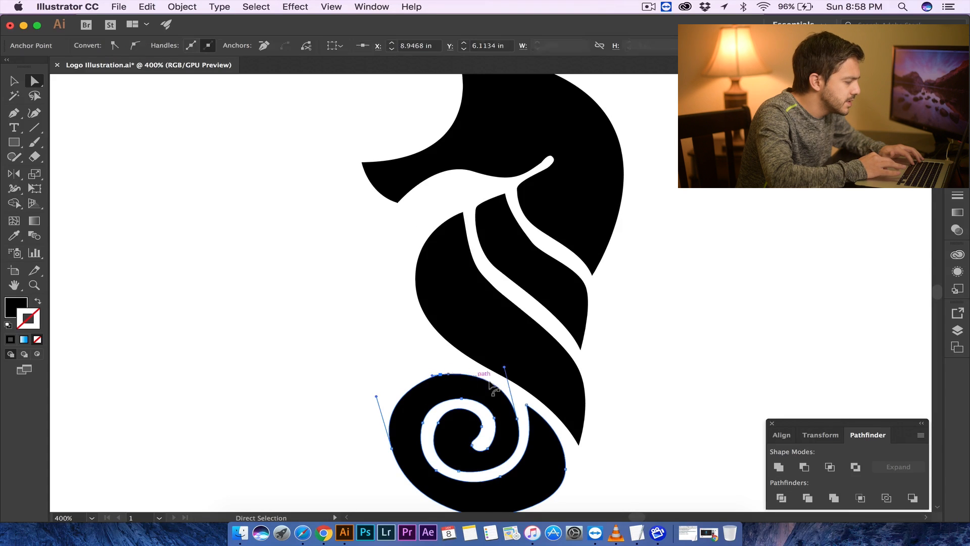
drag(450, 375, 460, 372)
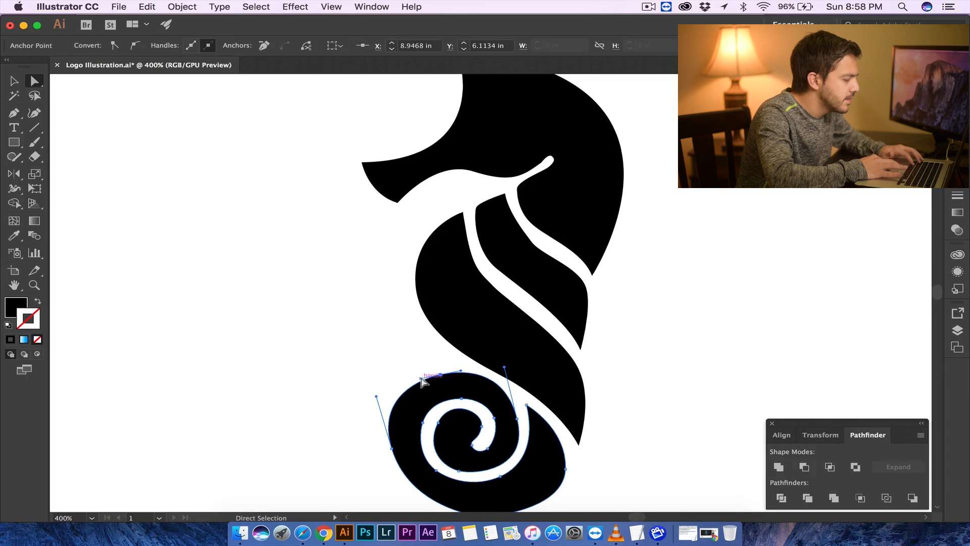
click(390, 358)
- Shift the anchor at the bottom of the tail coil leftward to reshape its lower curve
scroll(398, 433, down, 3)
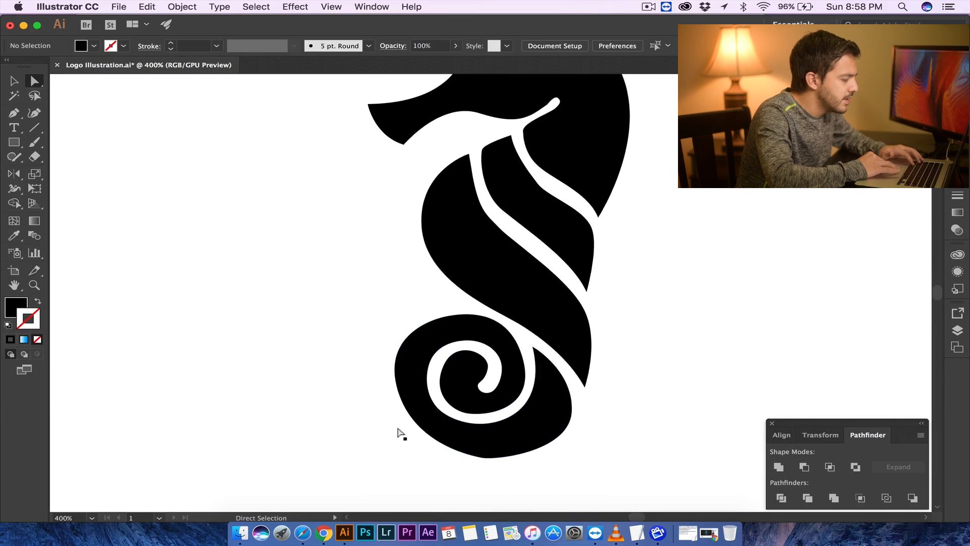
click(486, 463)
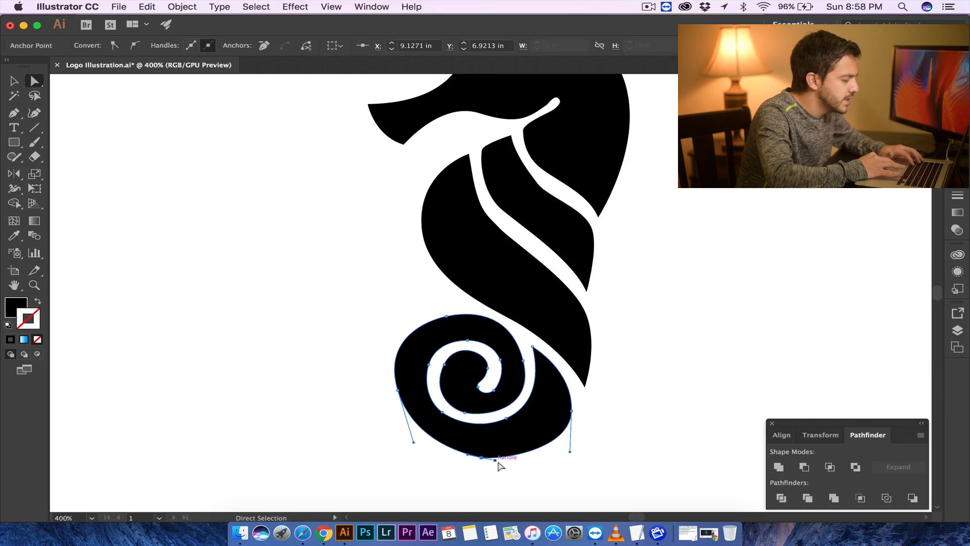
drag(495, 461, 452, 458)
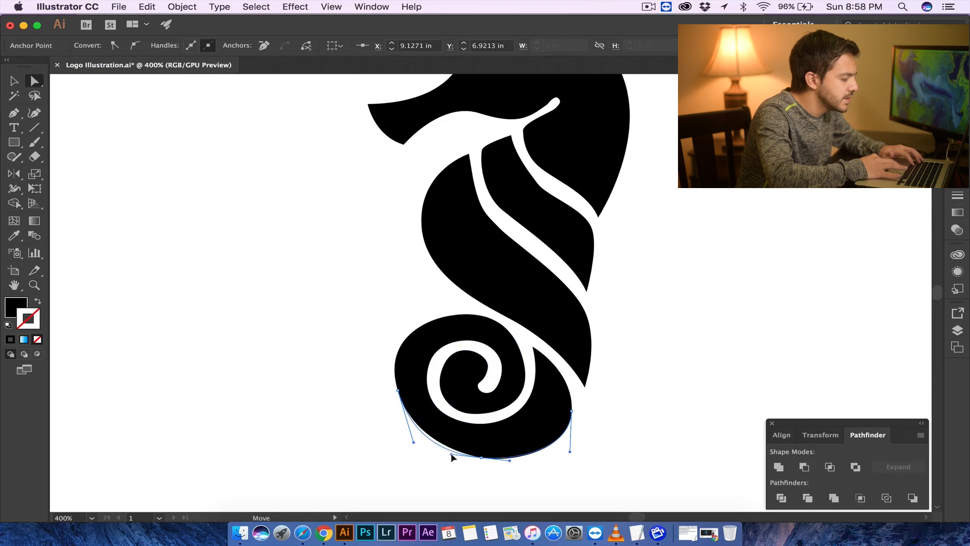
click(679, 424)
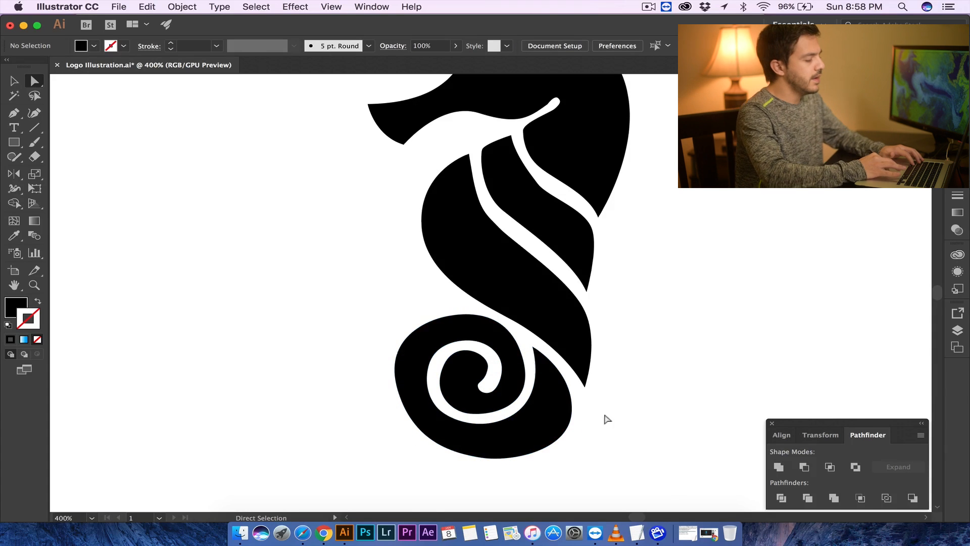
- Move the column of colour swatches closer to the seahorse
scroll(589, 303, up, 5)
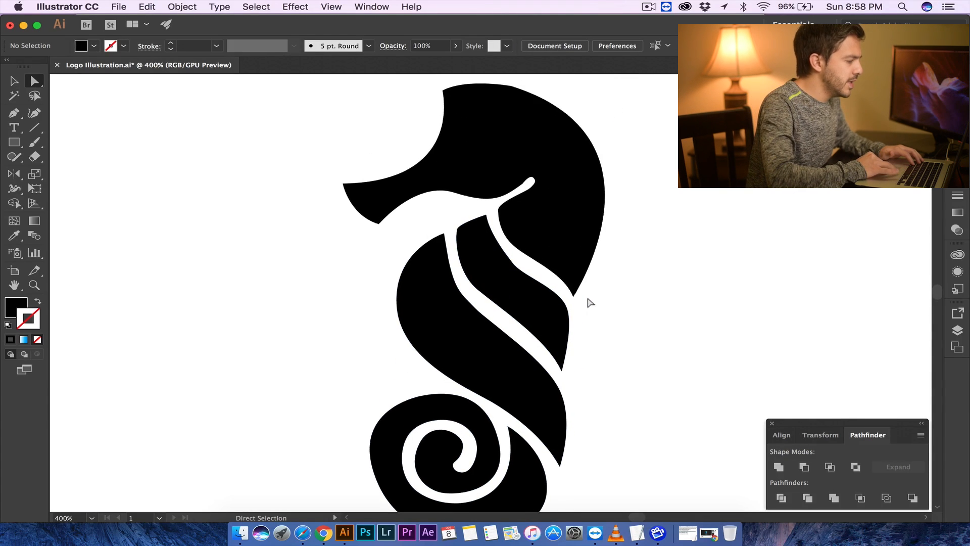
key(super+minus)
key(super+minus)
key(super+minus)
key(super+minus)
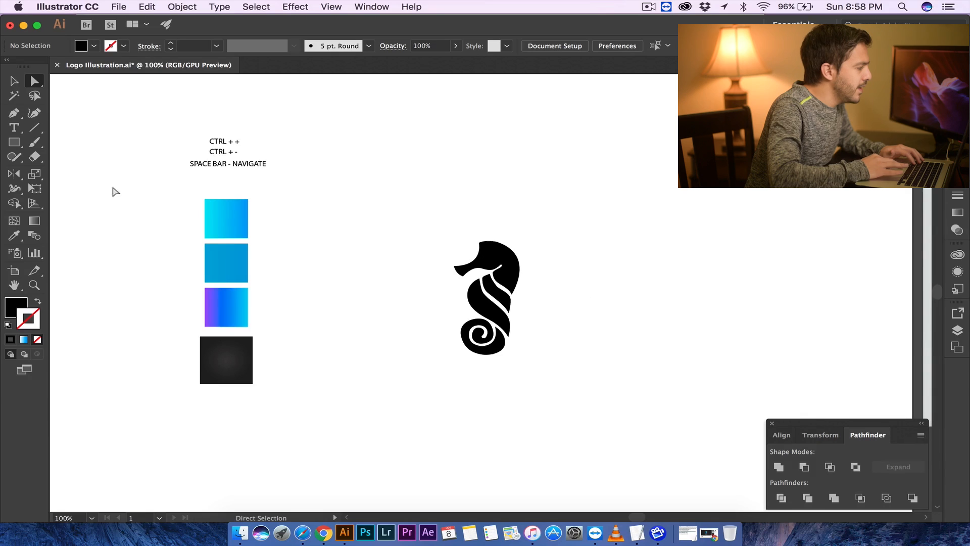
click(15, 82)
drag(299, 394, 320, 418)
drag(241, 230, 291, 237)
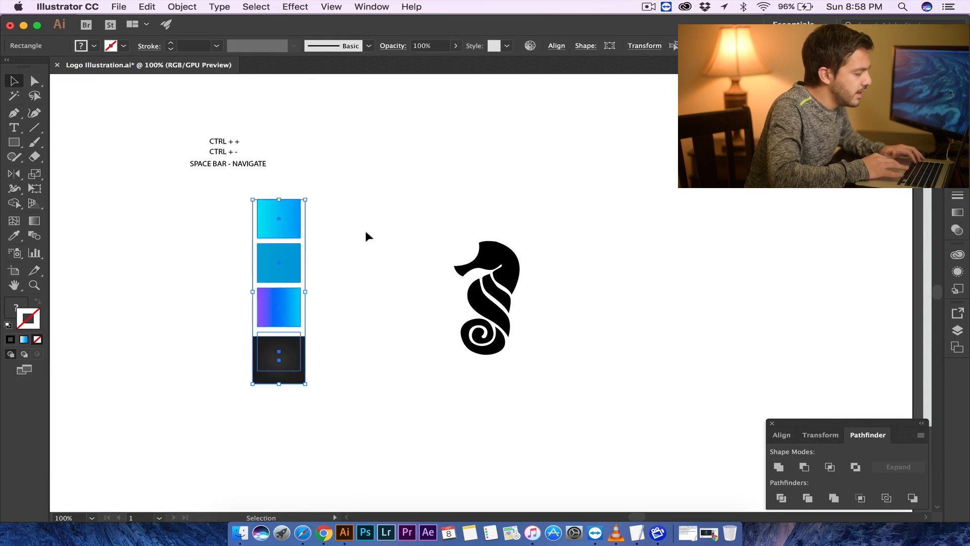
click(365, 232)
- Apply the cyan-to-blue gradient of the top swatch to the seahorse's head with the Eyedropper
key(super+plus)
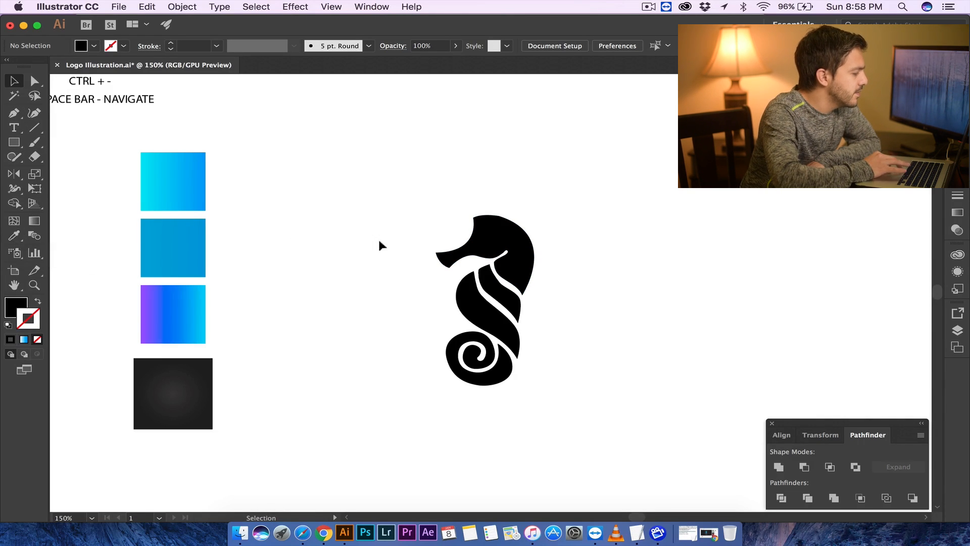
click(506, 243)
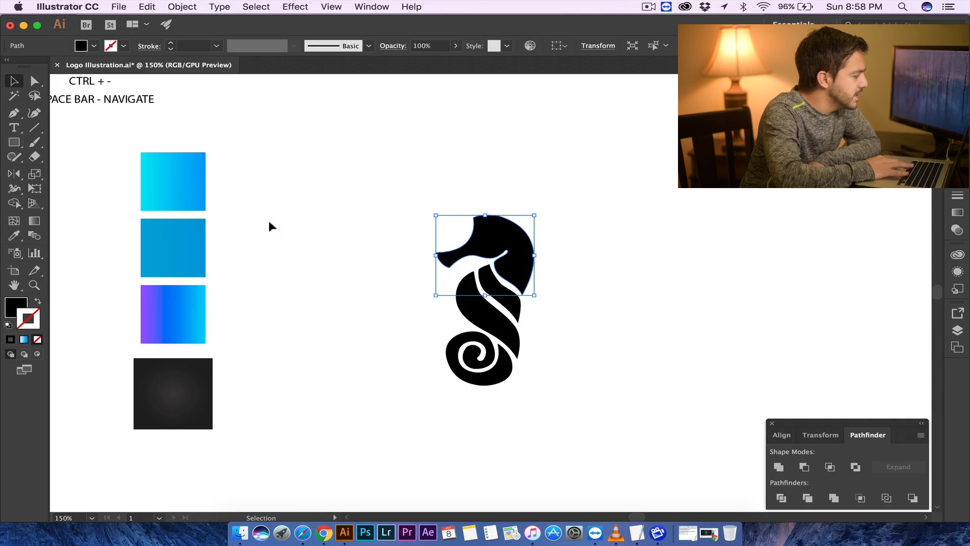
click(15, 235)
click(190, 178)
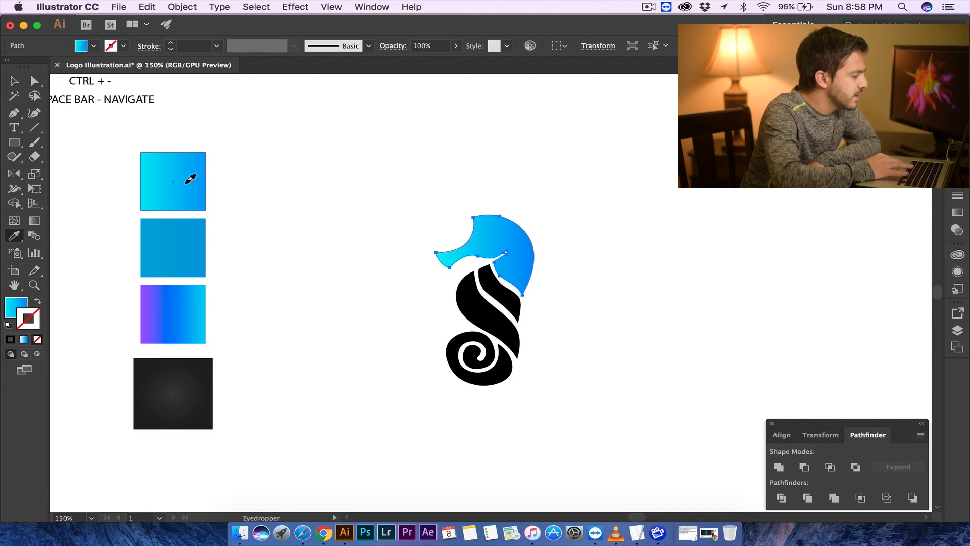
- Apply the solid blue middle swatch to the upper neck stripe with the Eyedropper
click(14, 81)
click(364, 223)
click(488, 291)
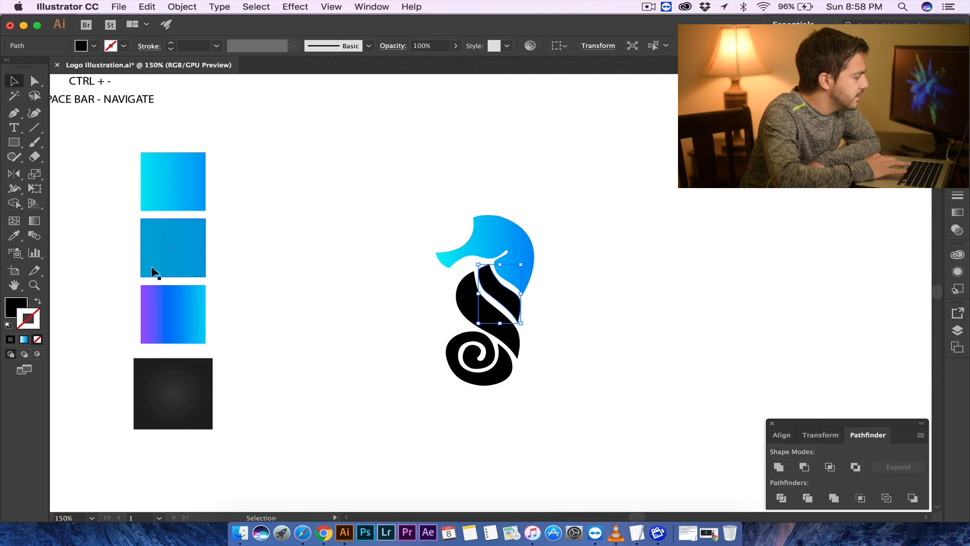
click(15, 235)
click(165, 226)
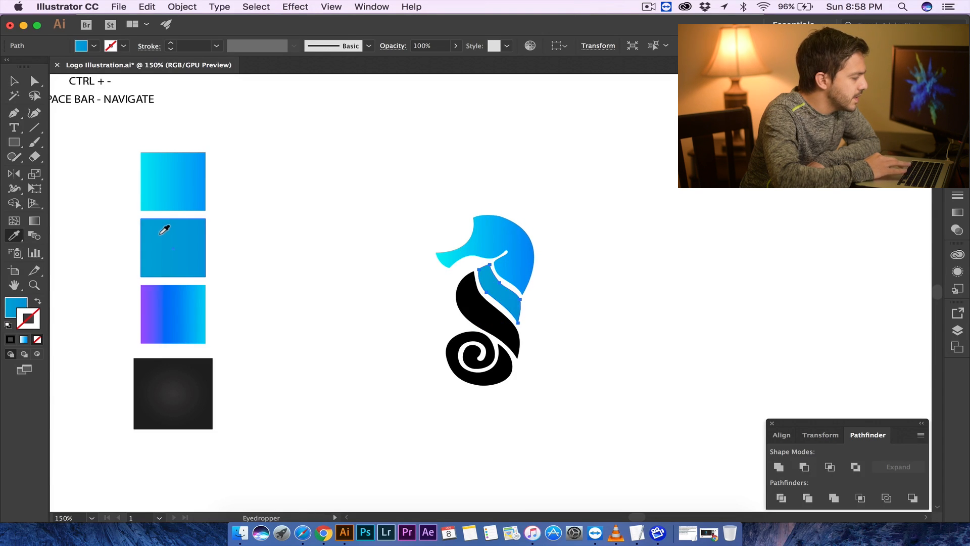
- Apply the purple-to-cyan gradient swatch to the neck stripe with the Eyedropper
click(14, 82)
click(298, 184)
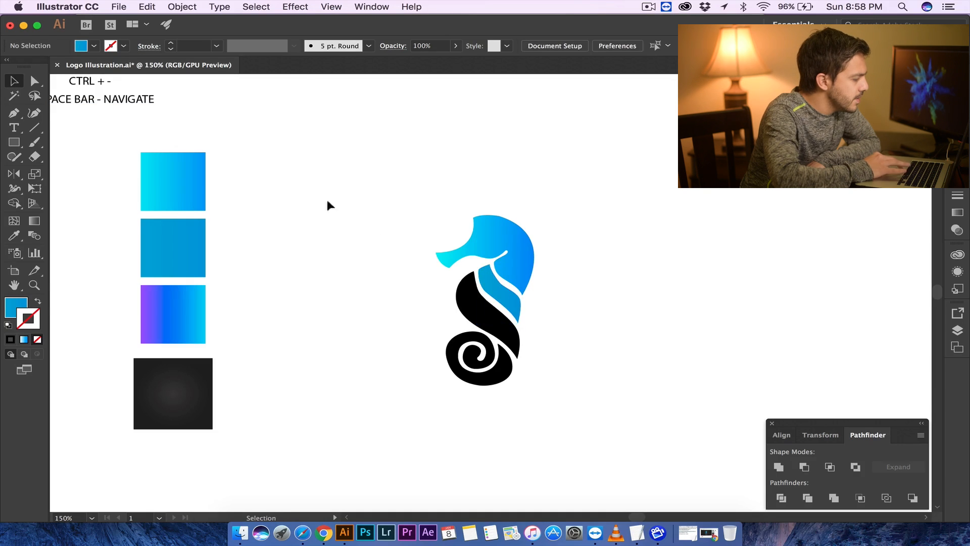
click(498, 297)
key(i)
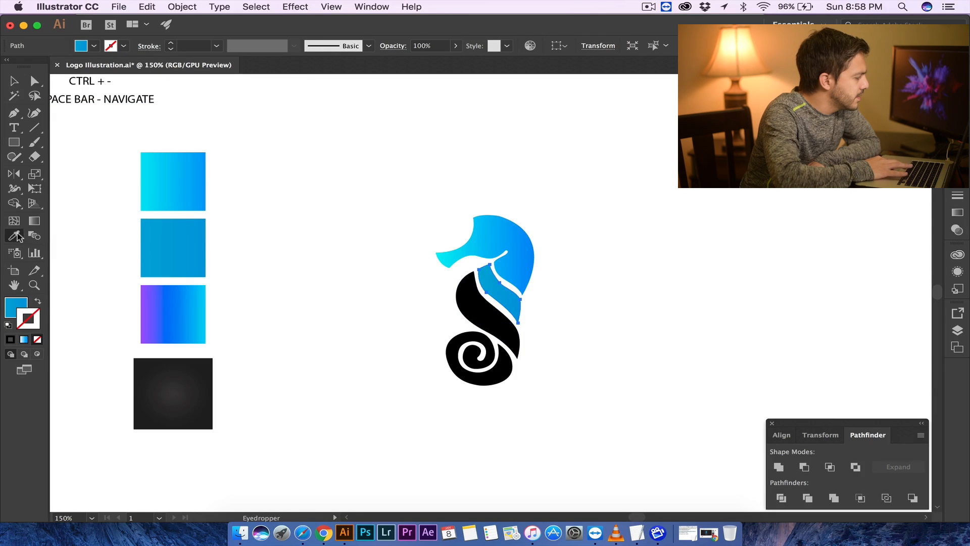
click(176, 305)
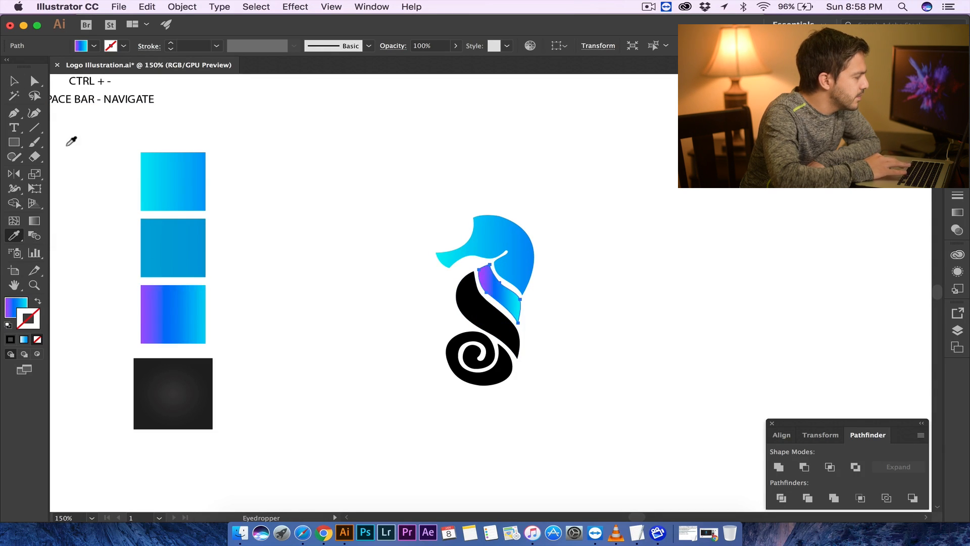
- Reapply the solid blue swatch to the neck stripe with the Eyedropper
click(10, 84)
click(344, 258)
click(462, 315)
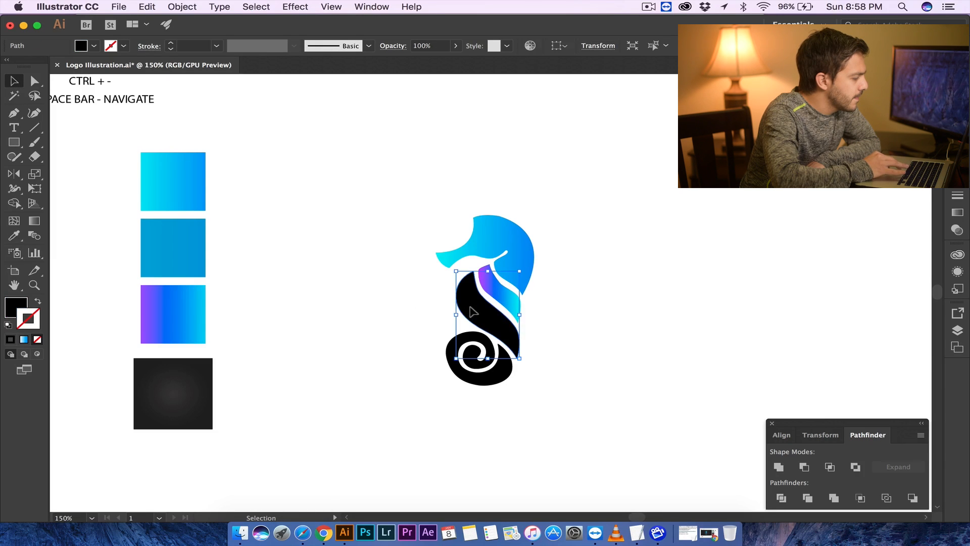
click(483, 284)
click(14, 235)
click(168, 248)
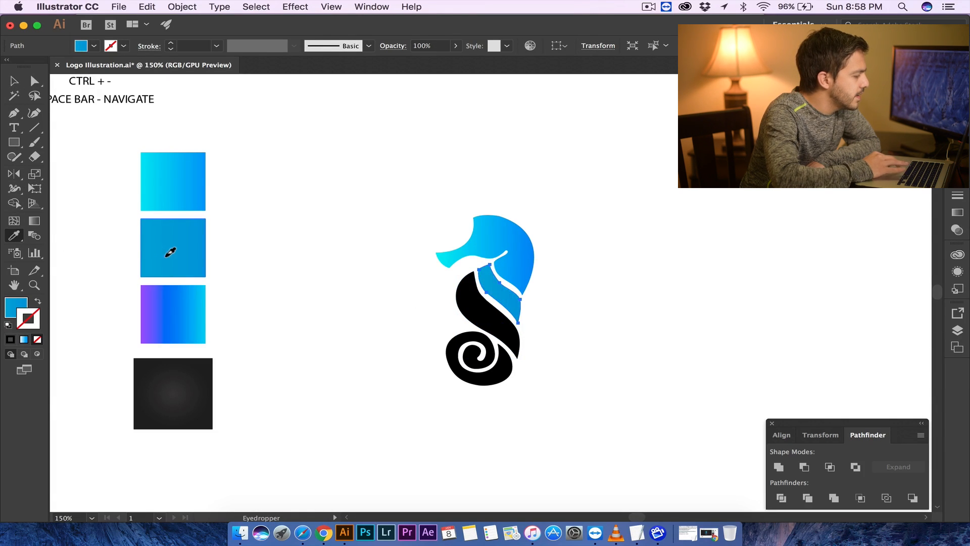
- Select the black body and tail coil and apply the purple-to-cyan gradient swatch to them with the Eyedropper
click(14, 85)
click(302, 229)
click(466, 305)
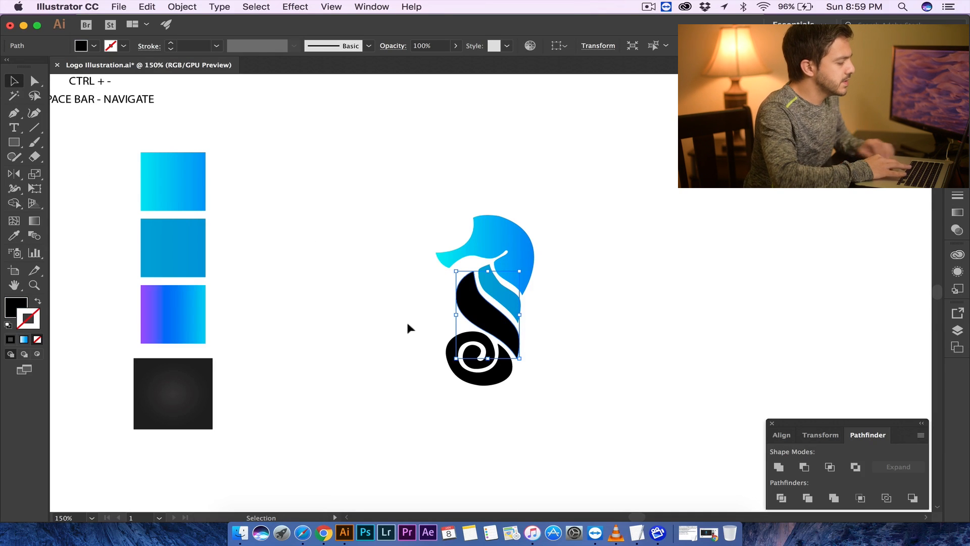
drag(471, 361, 479, 369)
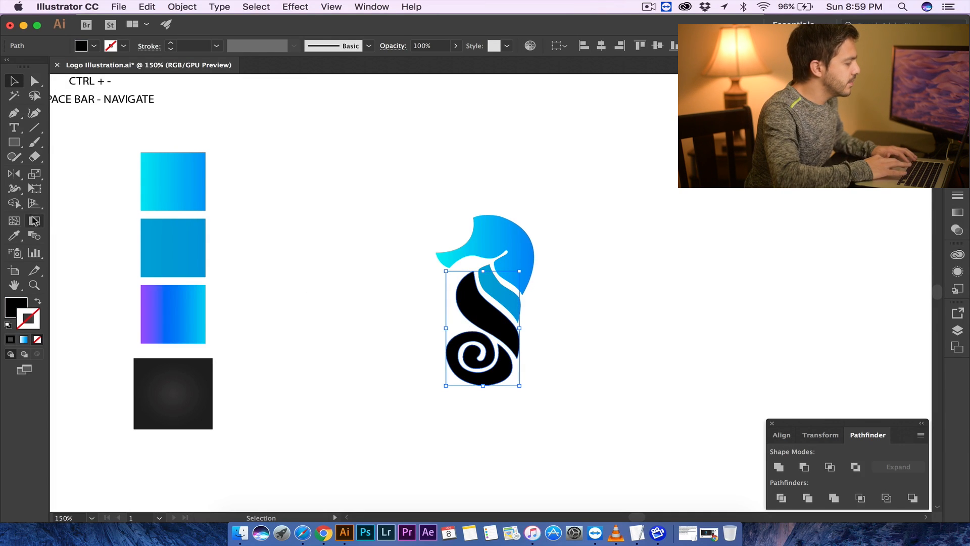
key(i)
click(167, 302)
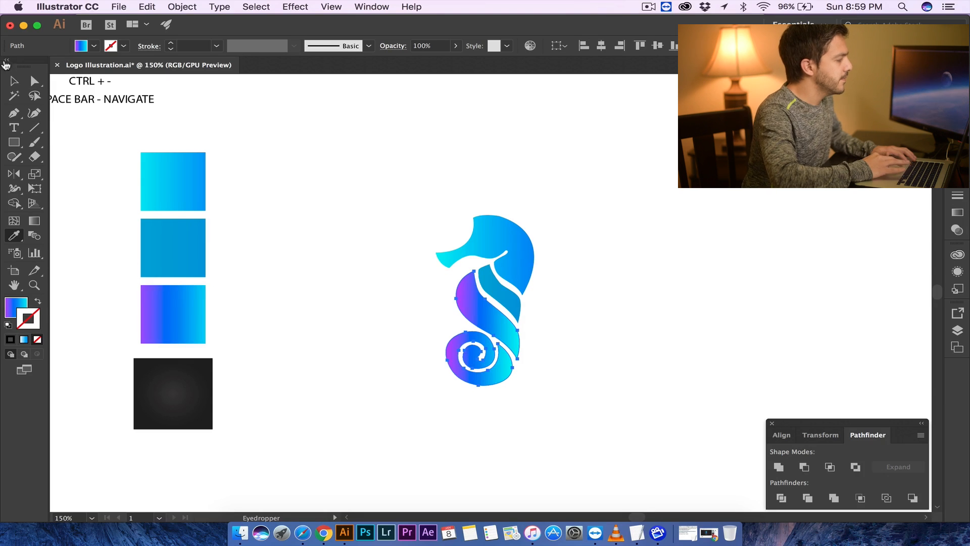
- Deselect everything and zoom in to examine the fully coloured seahorse
click(14, 81)
click(303, 164)
key(super+equal)
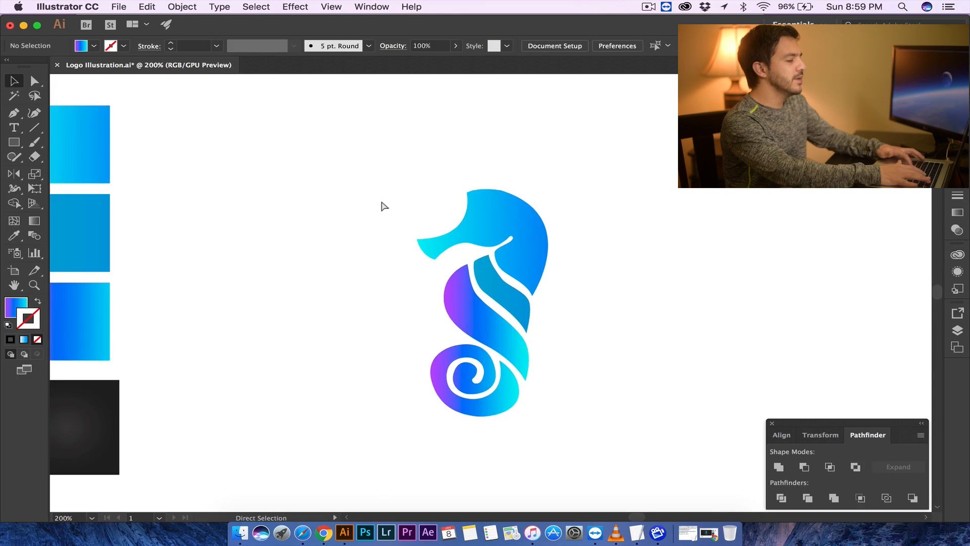
key(super+equal)
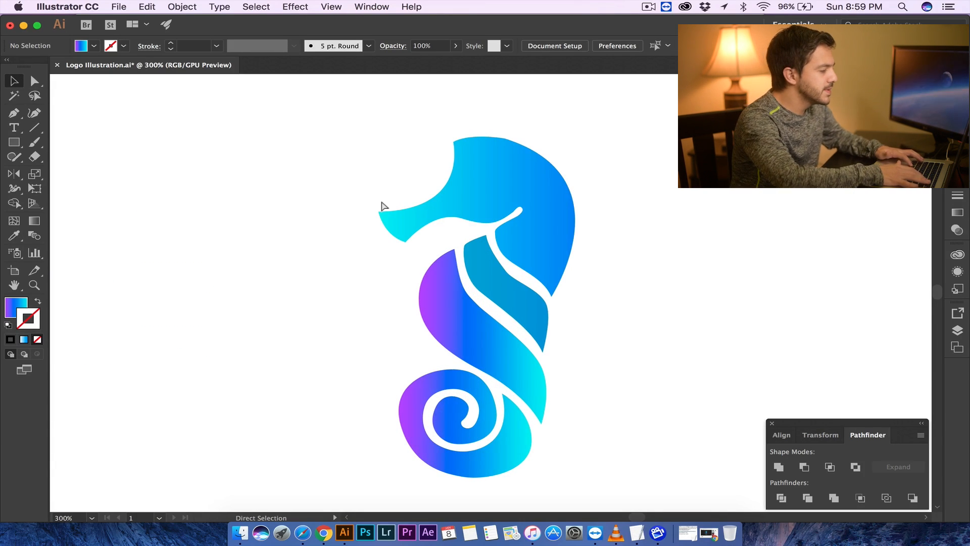
key(super+equal)
key(super+minus)
key(super+minus)
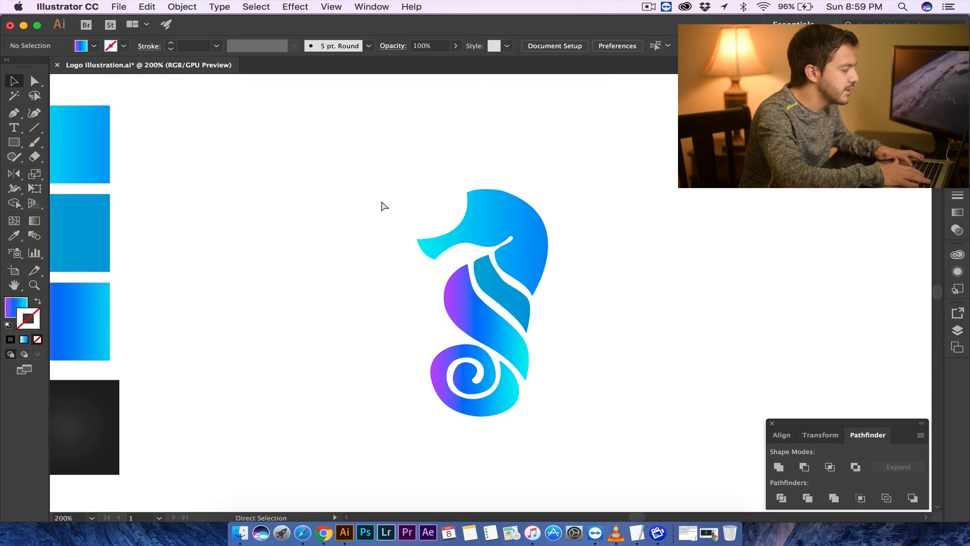
key(super+equal)
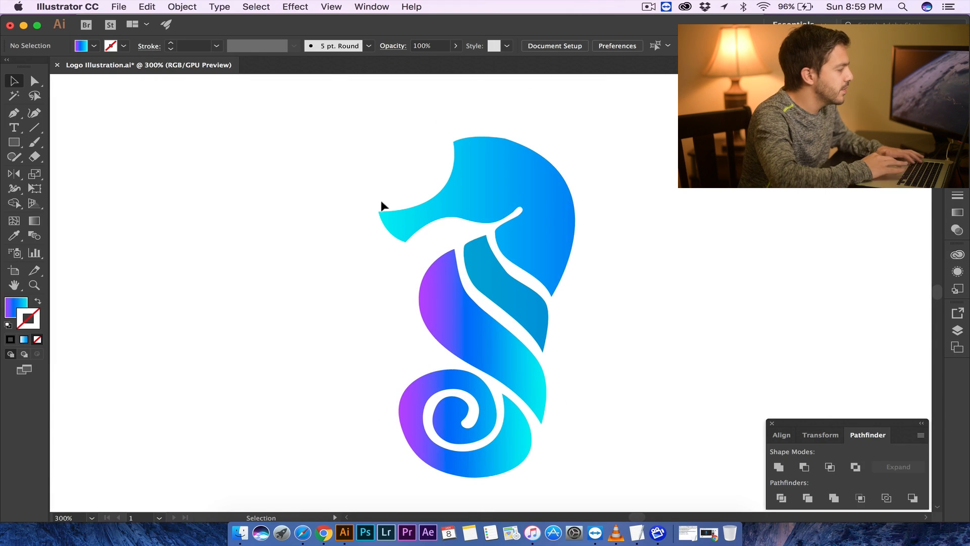
- Switch to the Pen tool and set the fill to none and the stroke colour to white
click(14, 113)
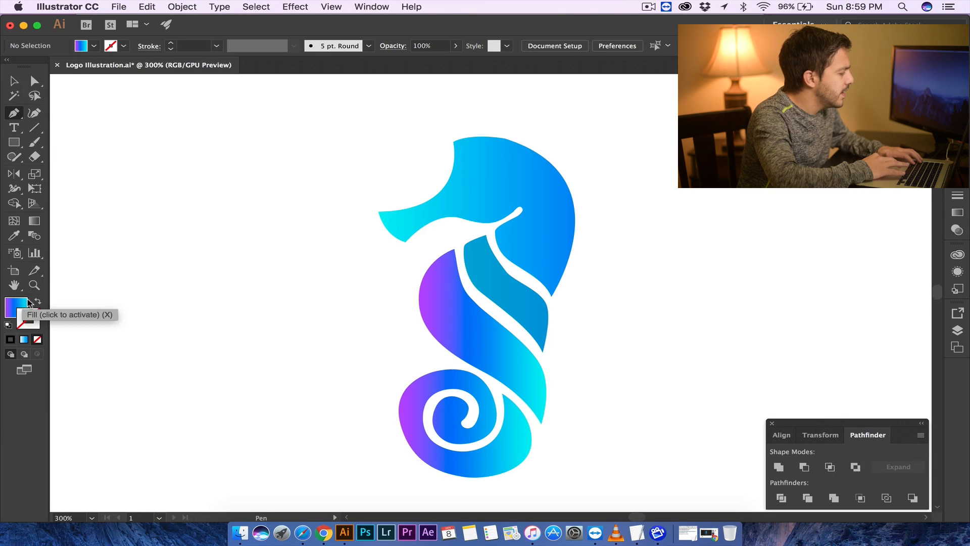
click(24, 303)
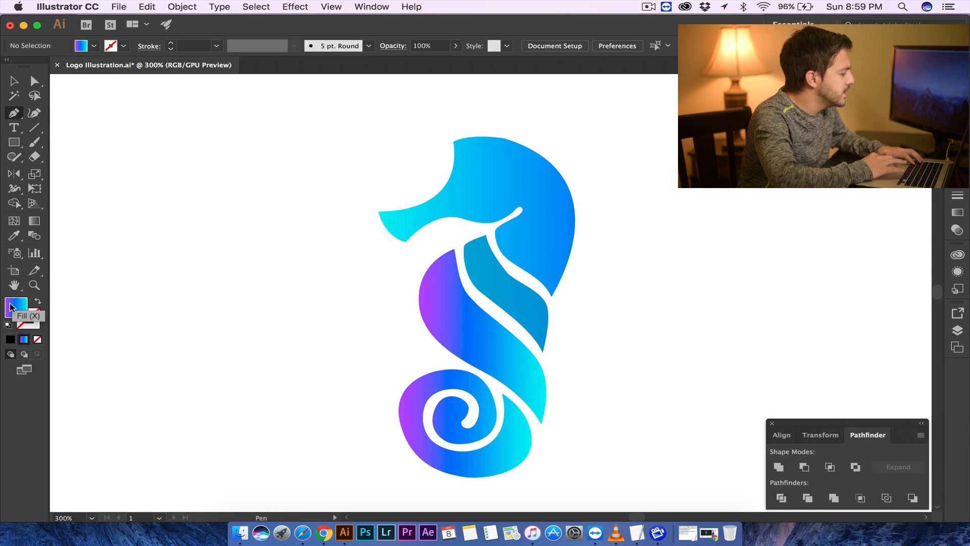
click(37, 339)
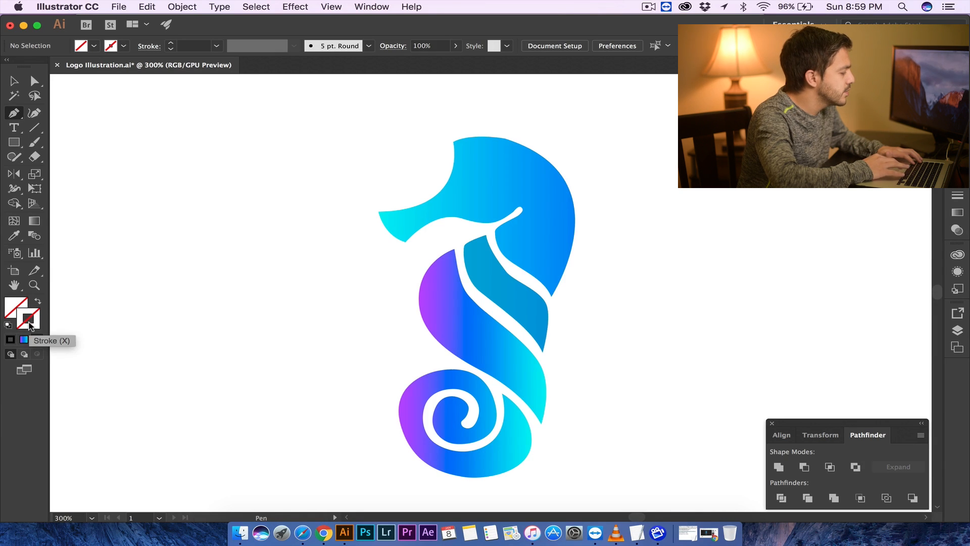
double_click(28, 325)
drag(88, 143, 4, 107)
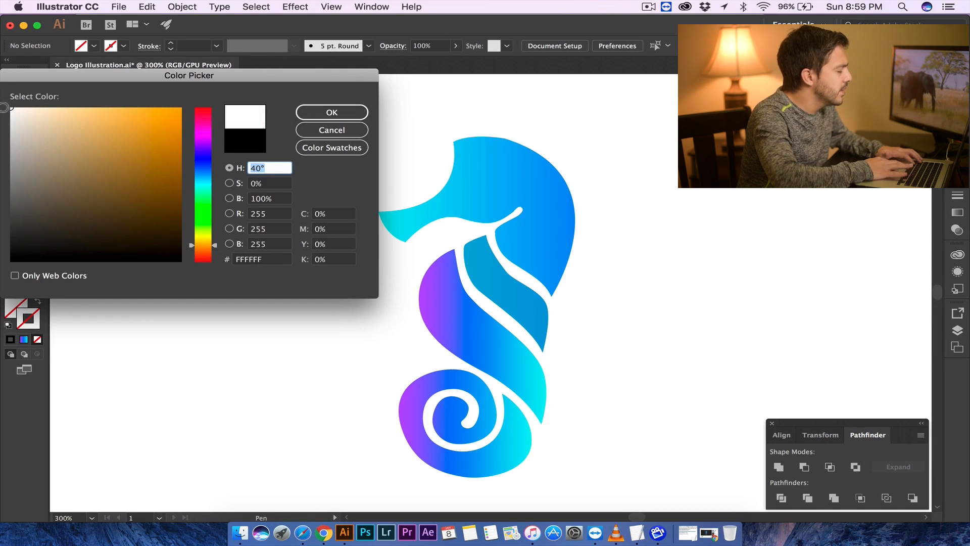
click(301, 113)
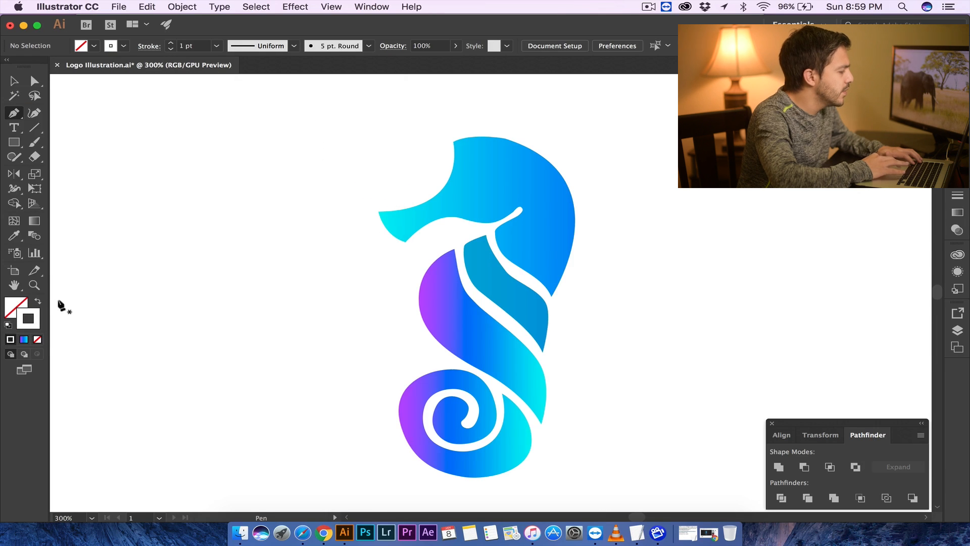
- Draw a white curved line from the snout over the crown and down the back of the head
click(378, 235)
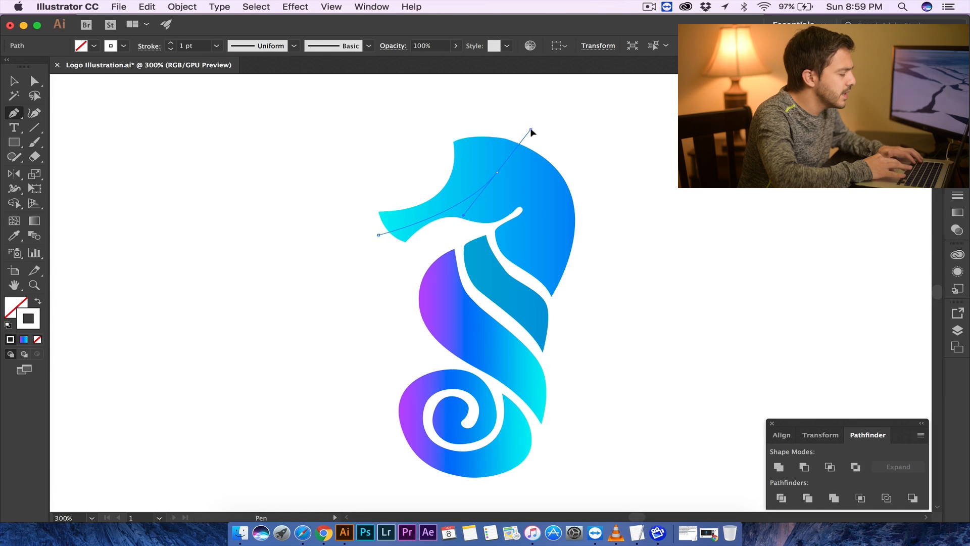
drag(530, 132, 530, 130)
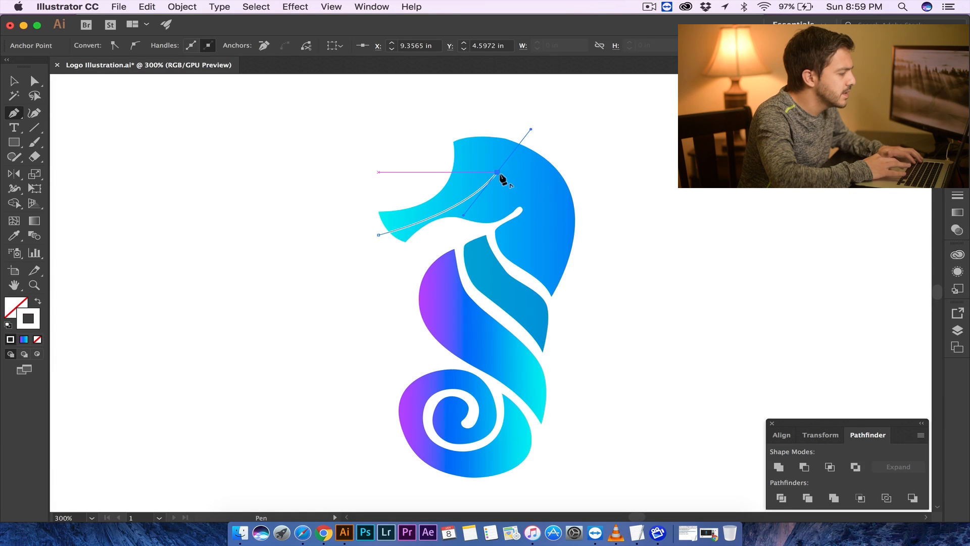
click(498, 173)
drag(531, 279, 474, 375)
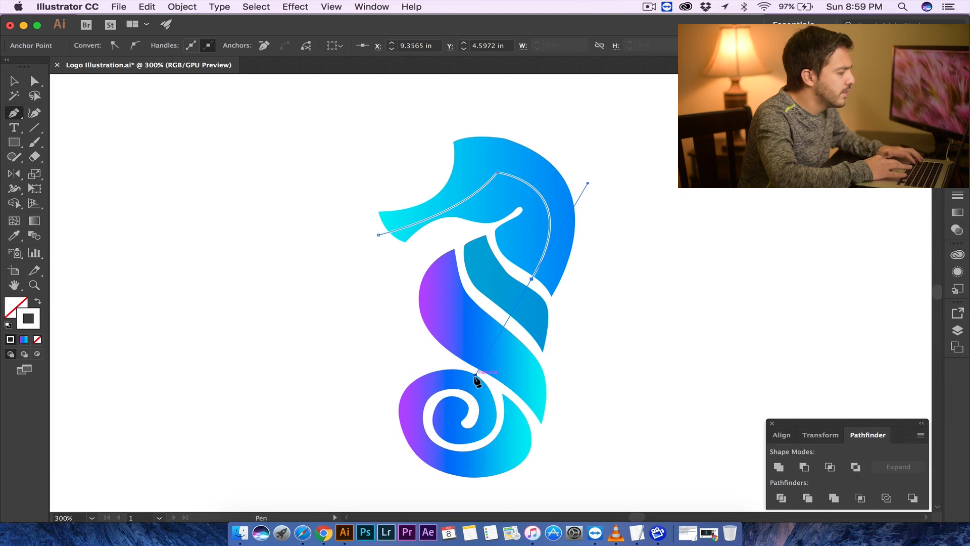
click(532, 279)
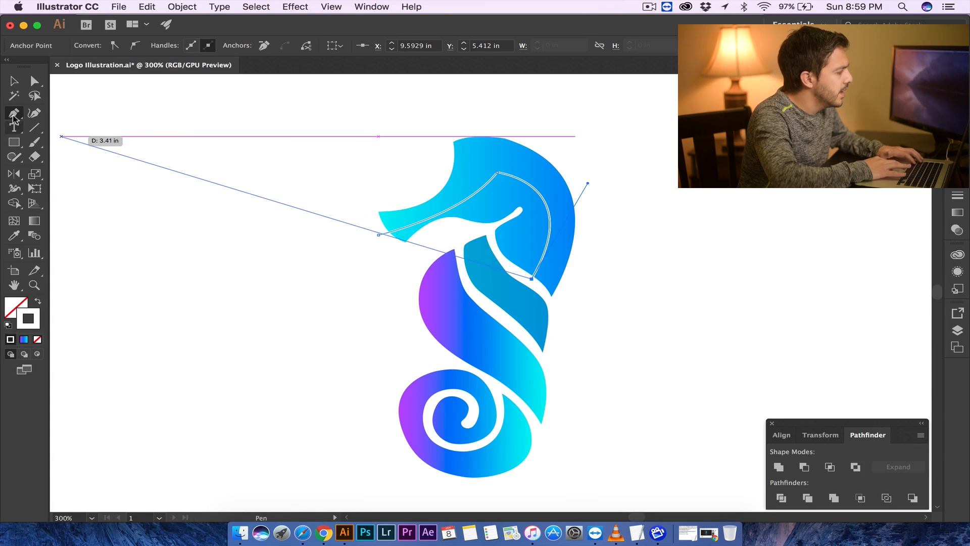
click(13, 80)
click(281, 192)
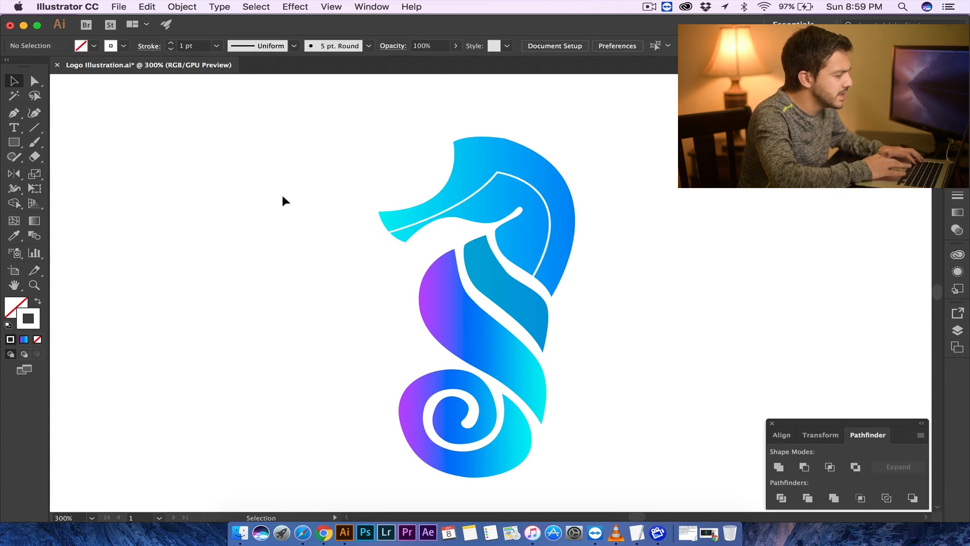
- Nudge the white head line slightly upward and move its lower end anchor down along the back of the head
drag(527, 183, 530, 178)
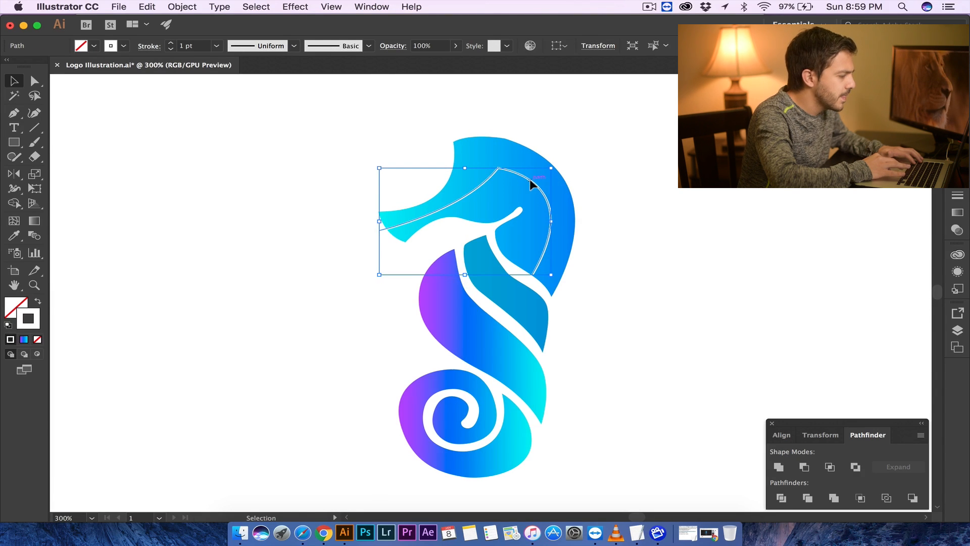
click(624, 207)
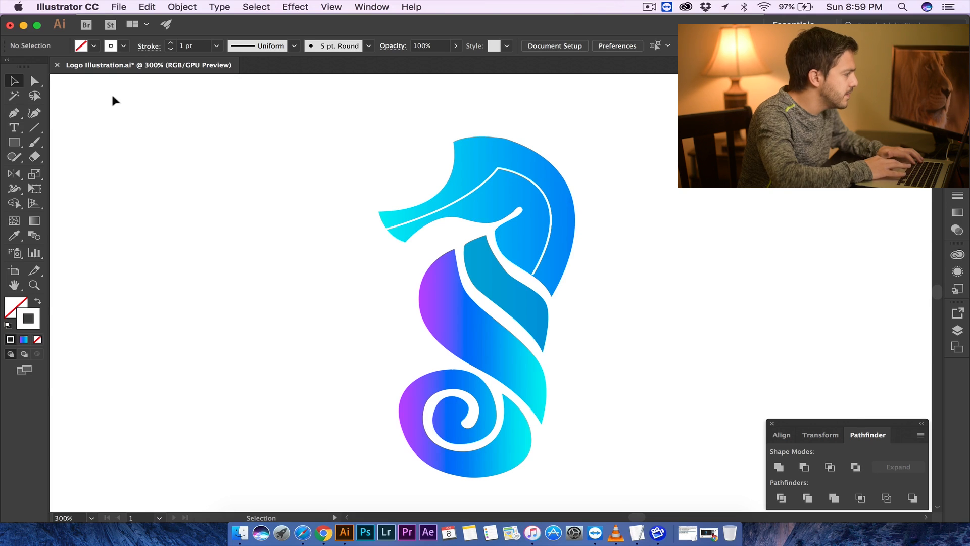
key(a)
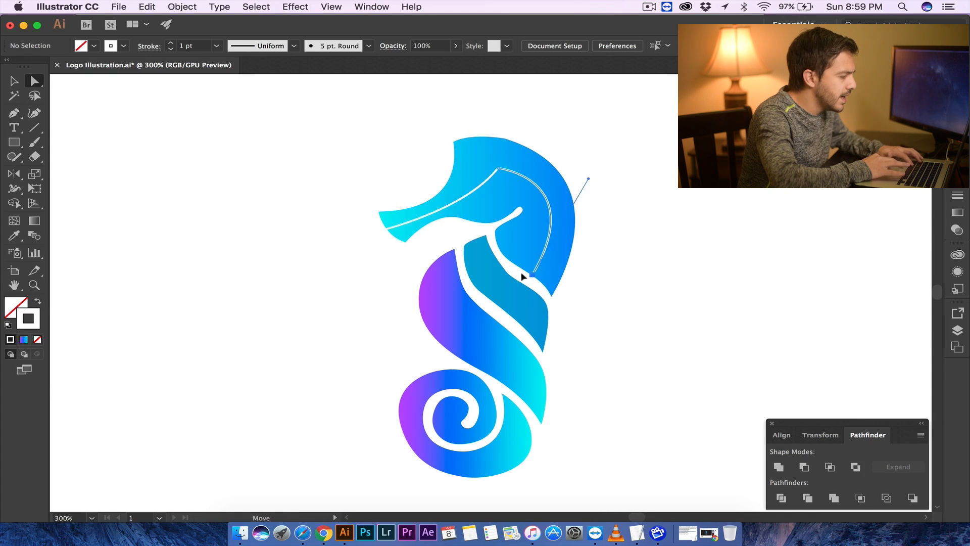
click(524, 277)
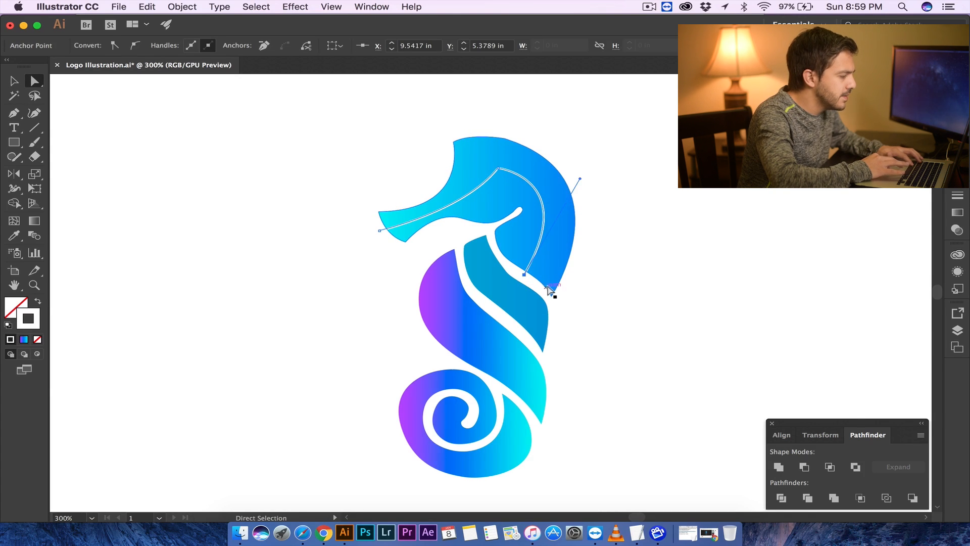
click(606, 269)
key(super+equal)
key(super+equal)
key(super+equal)
key(super+equal)
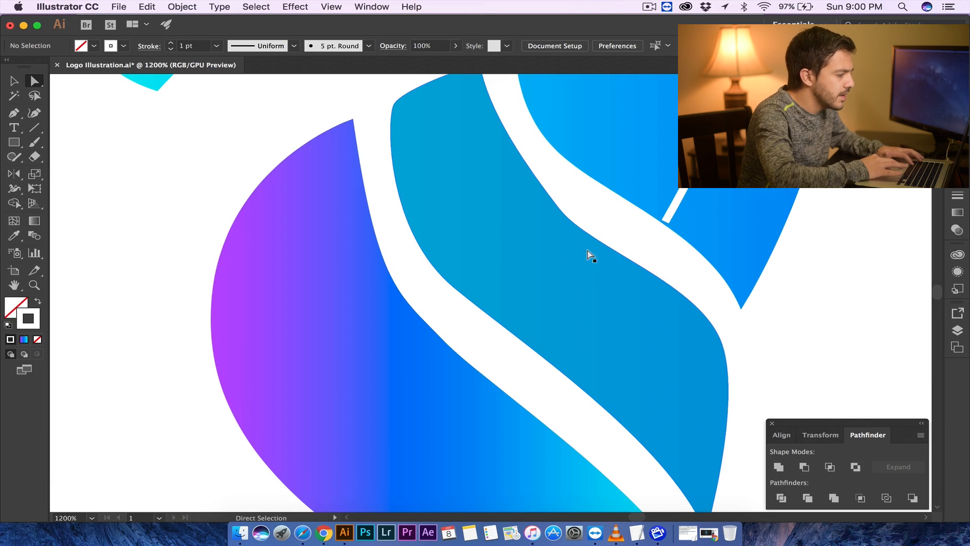
drag(666, 220, 662, 233)
- Adjust the handle and move the line's top anchor upward to follow the crown, then deselect
scroll(728, 201, up, 2)
scroll(729, 205, up, 10)
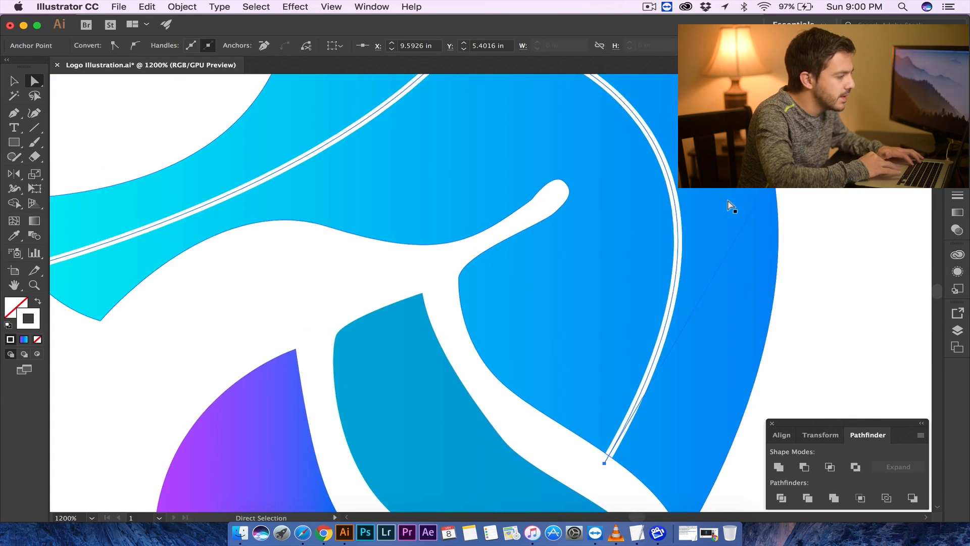
mouse_move(761, 221)
mouse_down()
mouse_move(758, 197)
mouse_move(803, 189)
mouse_up()
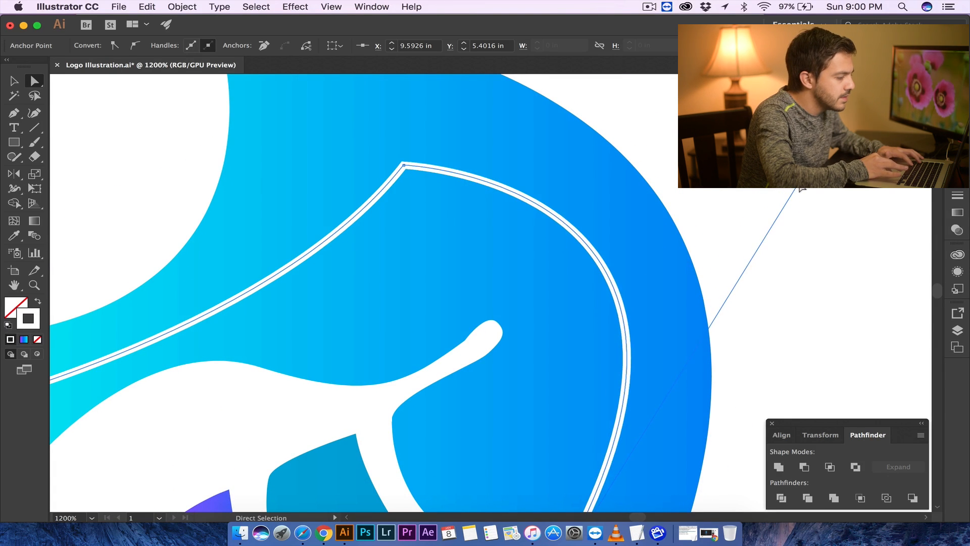
drag(404, 166, 402, 147)
key(super+shift+a)
- Adjust the curve handle at the top of the head outline so the crown follows the reference
scroll(380, 216, left, 10)
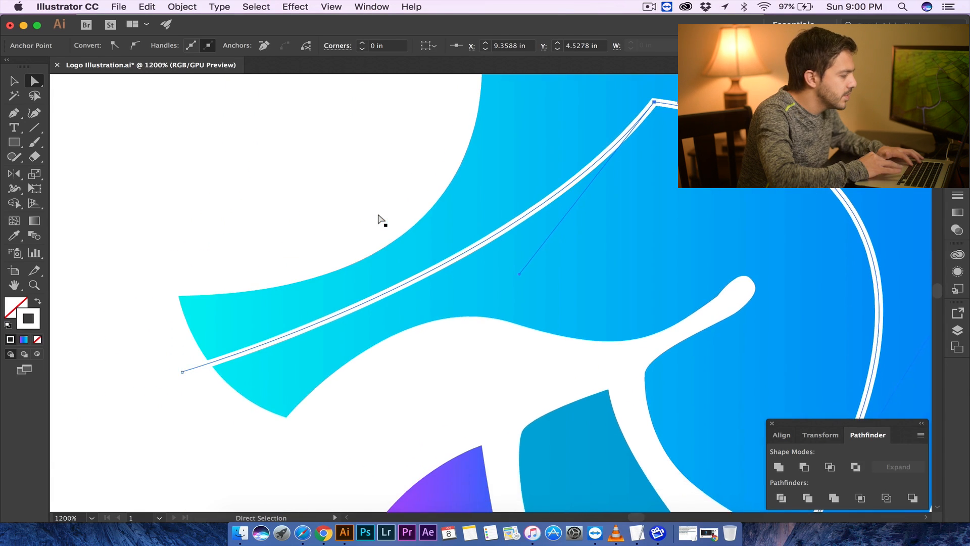
key(super+minus)
key(super+minus)
key(super+minus)
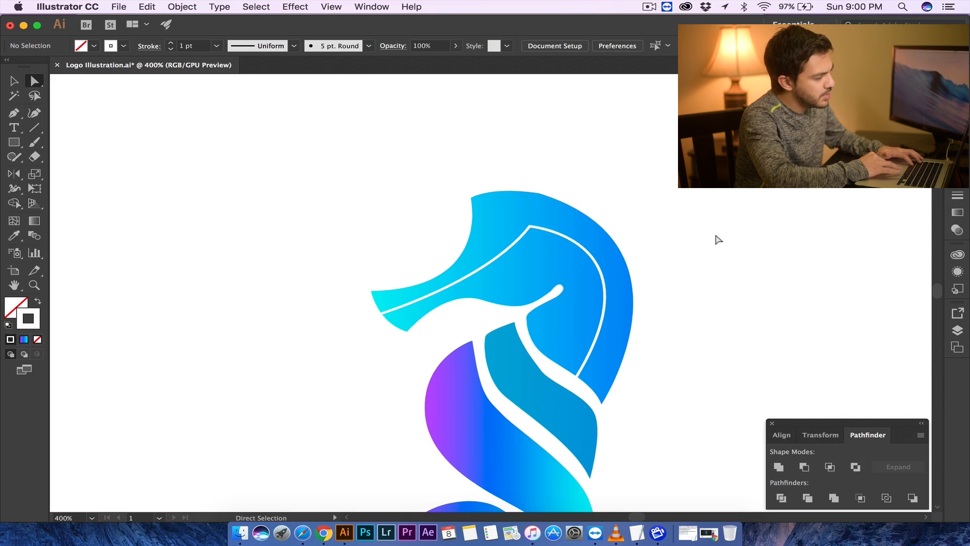
scroll(718, 238, down, 5)
scroll(718, 239, left, 2)
key(super+equal)
key(super+equal)
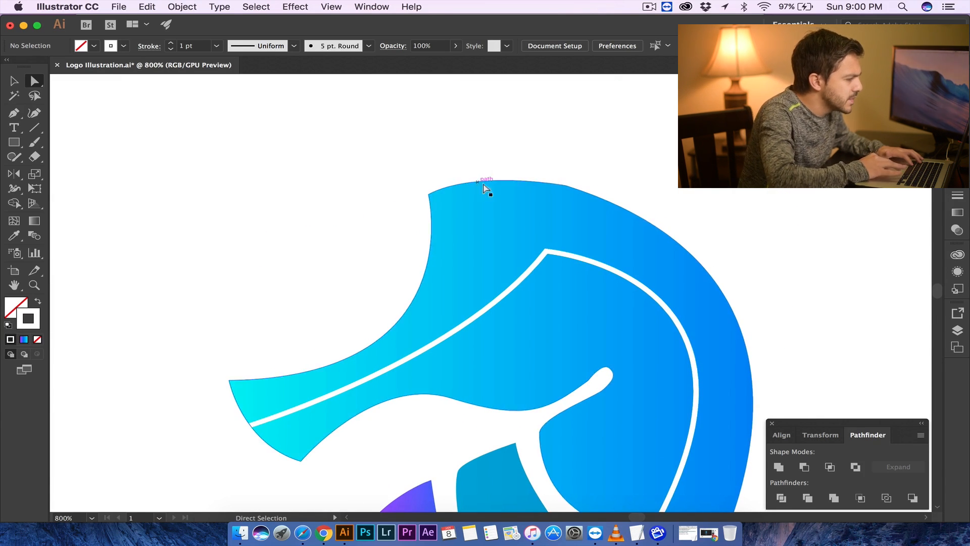
click(565, 186)
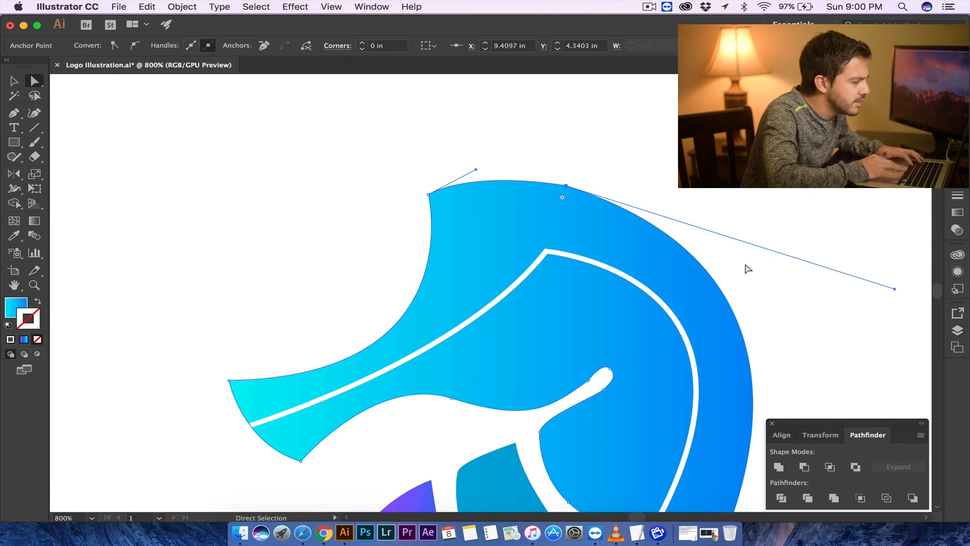
drag(895, 290, 912, 286)
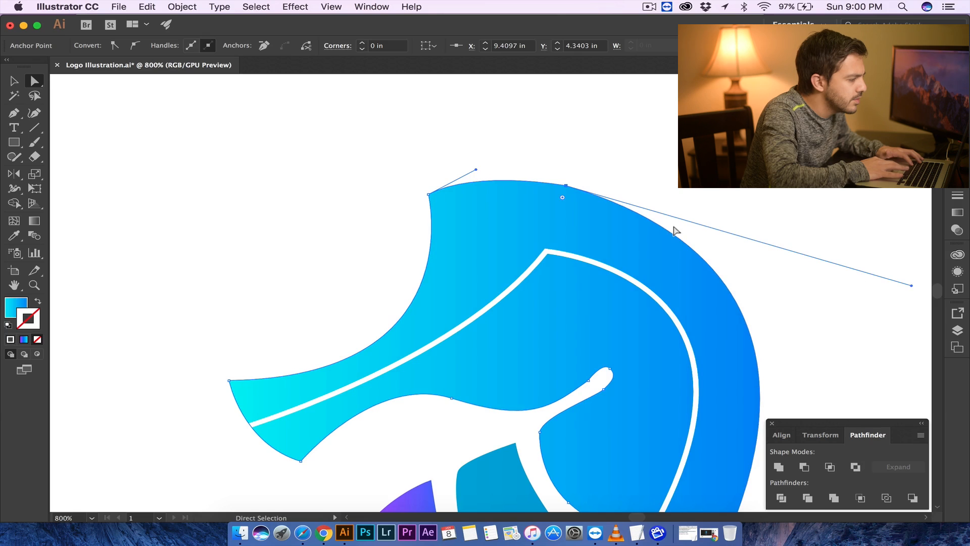
click(663, 156)
click(430, 195)
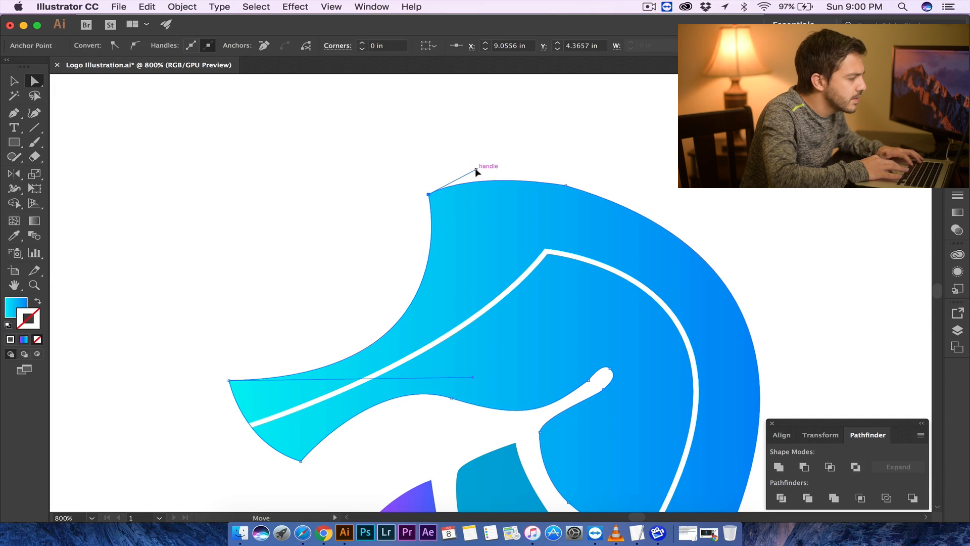
click(617, 164)
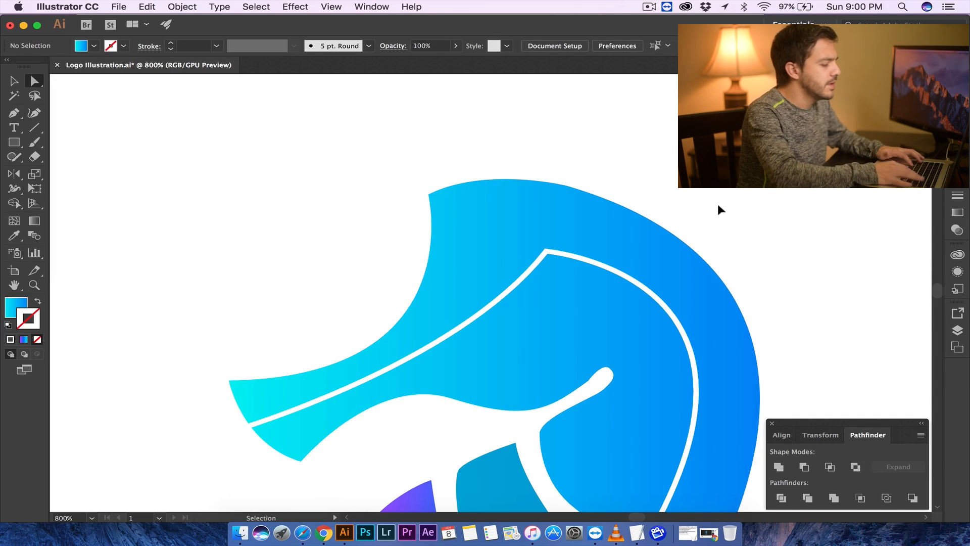
- Select the head shape together with the white line and divide them with Pathfinder
key(super+minus)
key(super+minus)
key(super+minus)
key(super+minus)
key(super+equal)
key(super+equal)
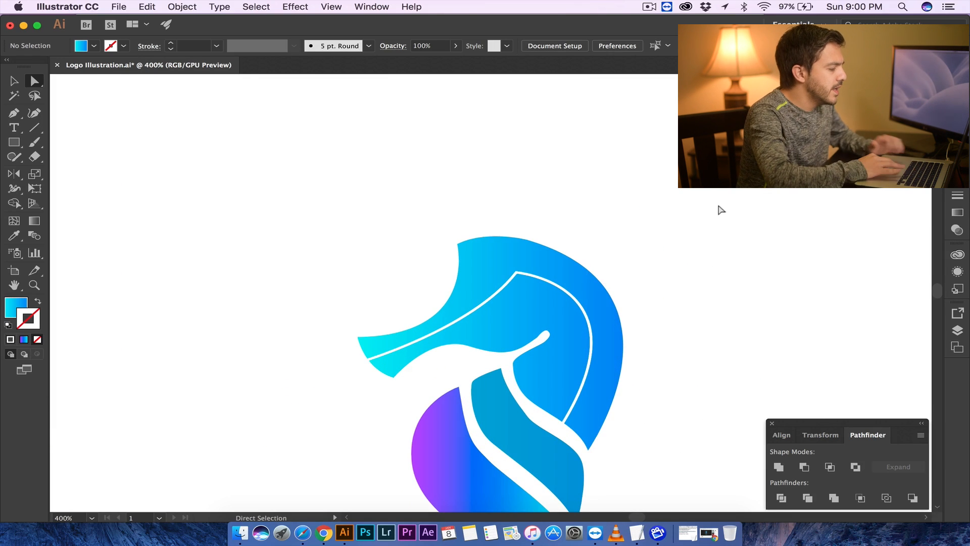
click(13, 86)
scroll(436, 202, down, 3)
scroll(436, 202, left, 1)
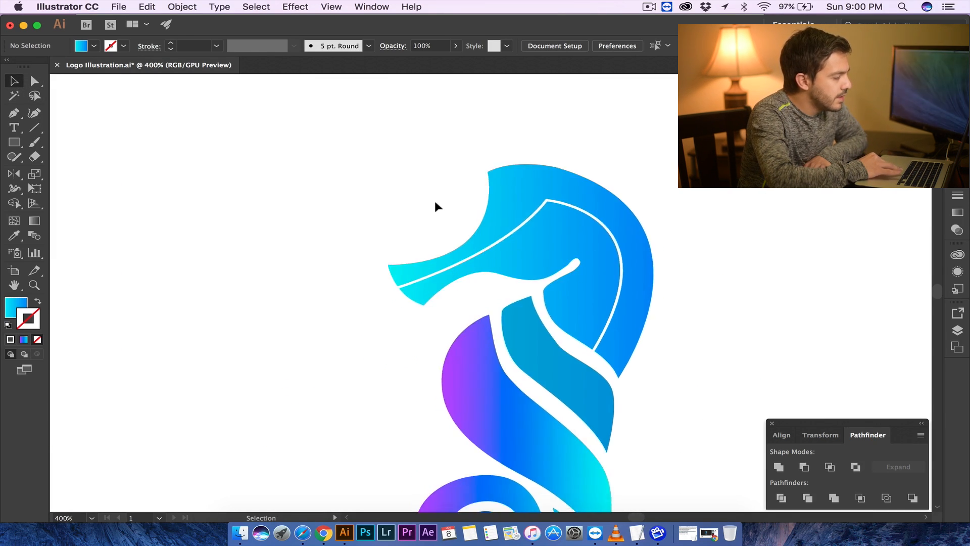
drag(556, 224, 557, 224)
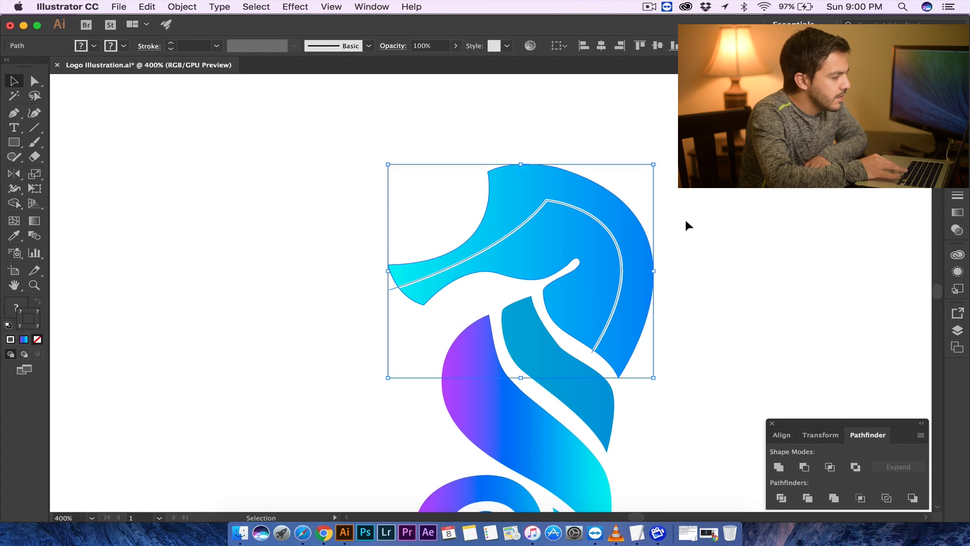
click(729, 249)
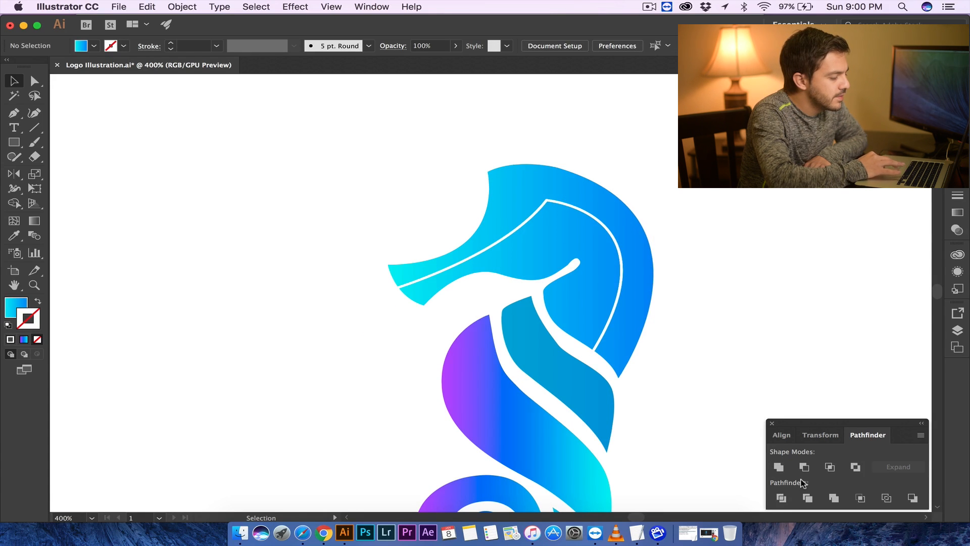
drag(657, 181, 581, 235)
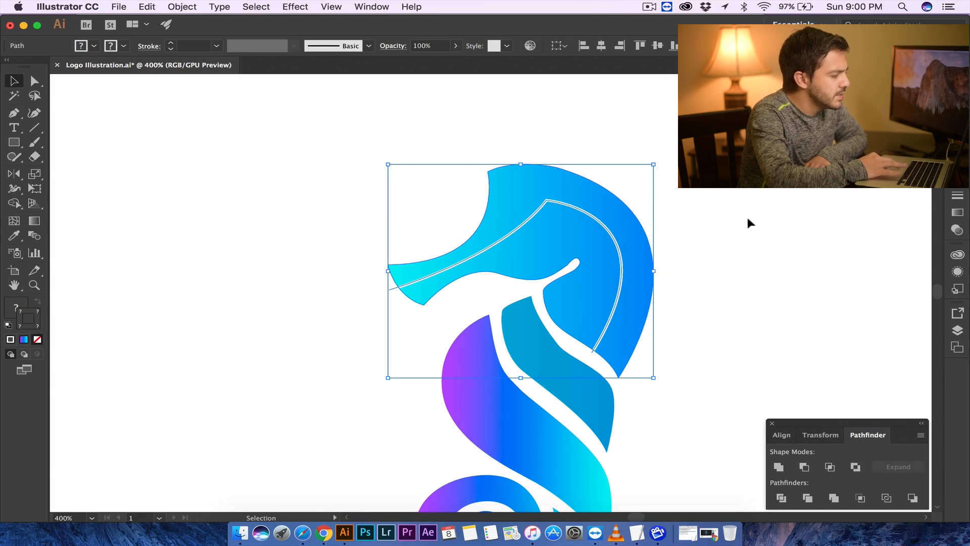
click(781, 498)
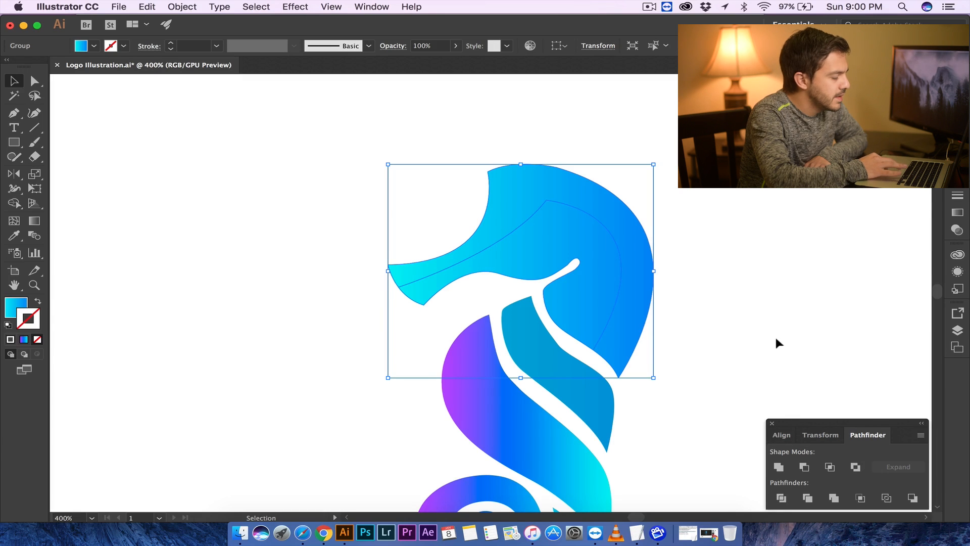
click(775, 337)
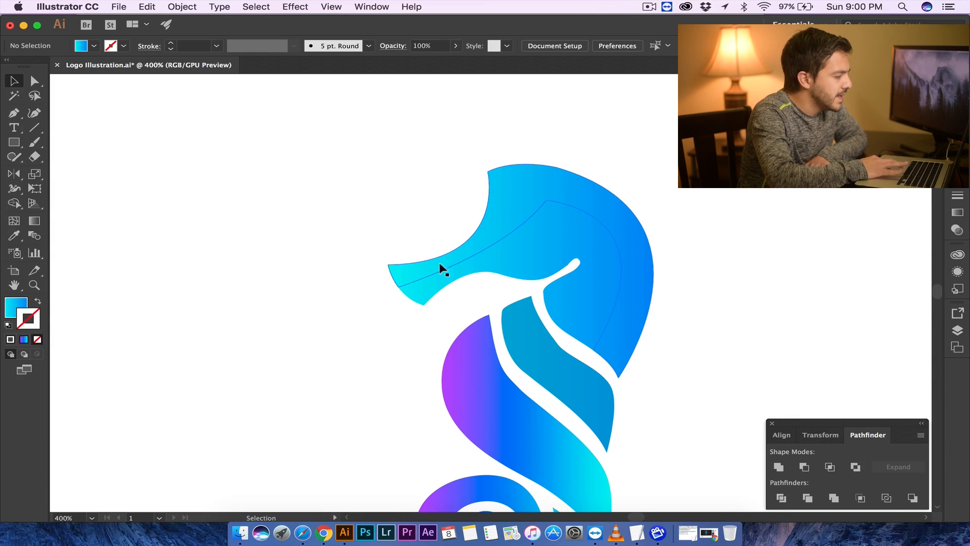
- Ungroup the divided head pieces
click(626, 232)
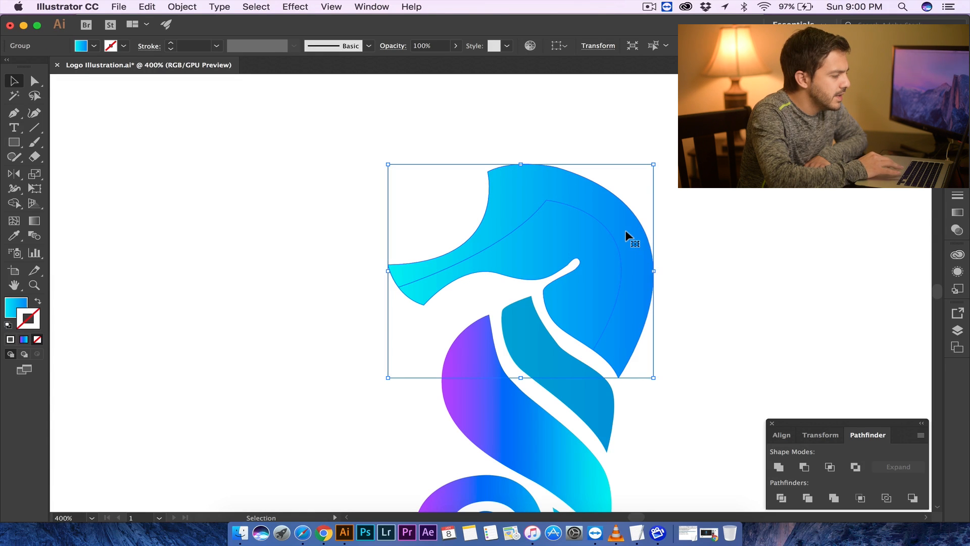
right_click(626, 234)
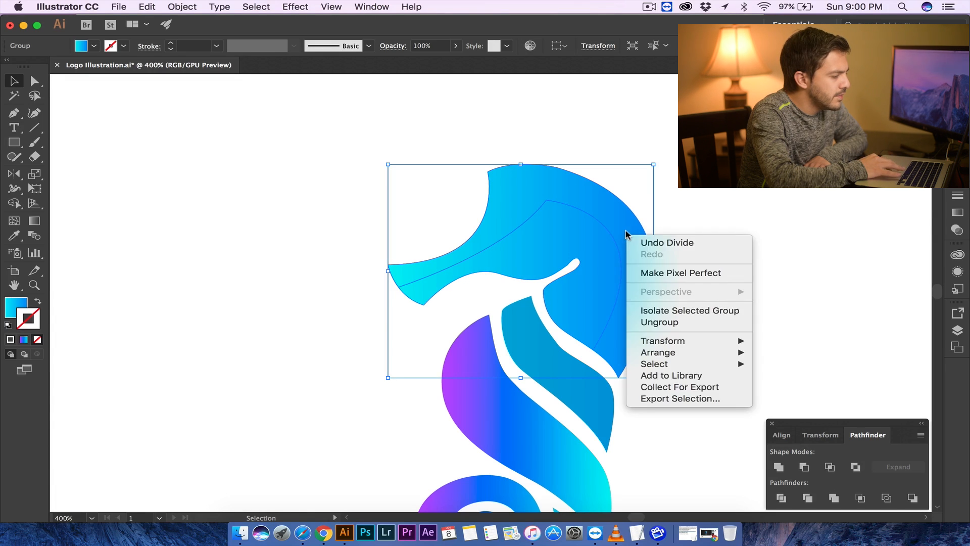
click(663, 324)
drag(649, 254, 748, 246)
drag(749, 244, 587, 224)
- Select the head pieces and move a copy of them to the right of the seahorse
click(708, 237)
click(581, 251)
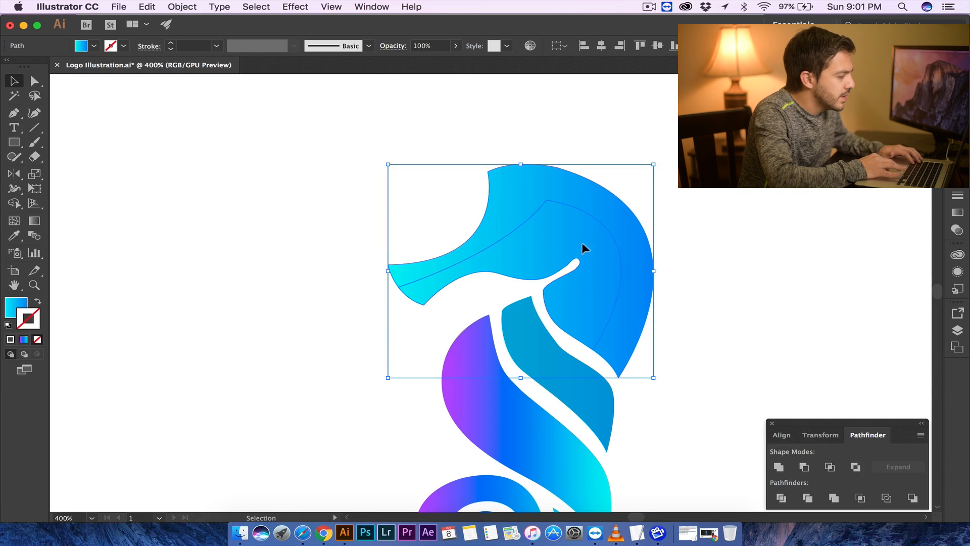
click(423, 200)
click(550, 250)
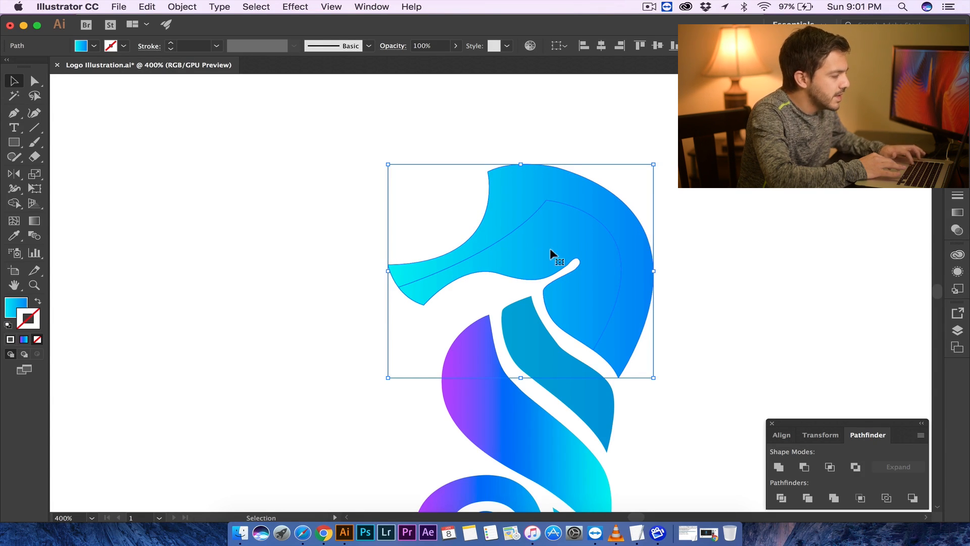
drag(552, 252, 849, 251)
- Select the copied head pieces and unite them into one shape
click(732, 156)
scroll(733, 157, right, 3)
drag(646, 182, 745, 296)
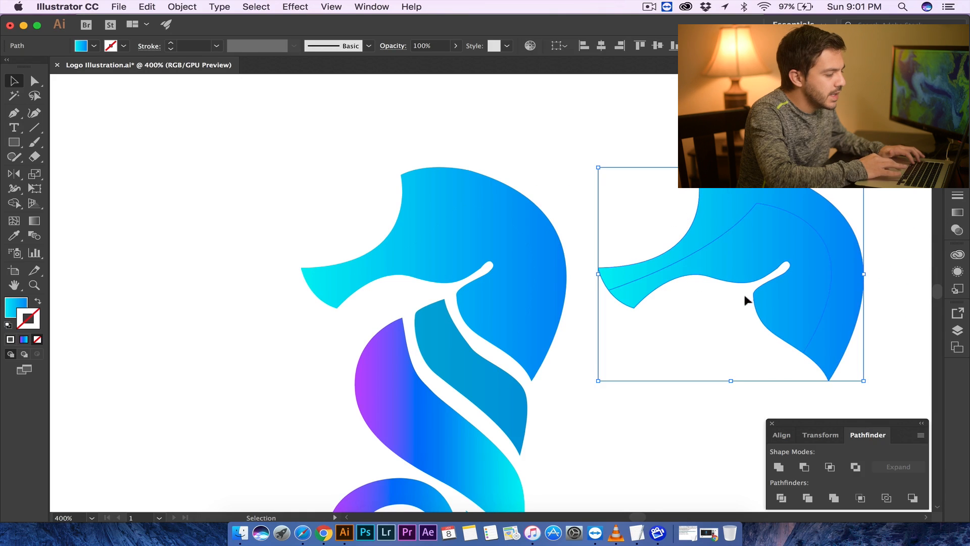
click(778, 467)
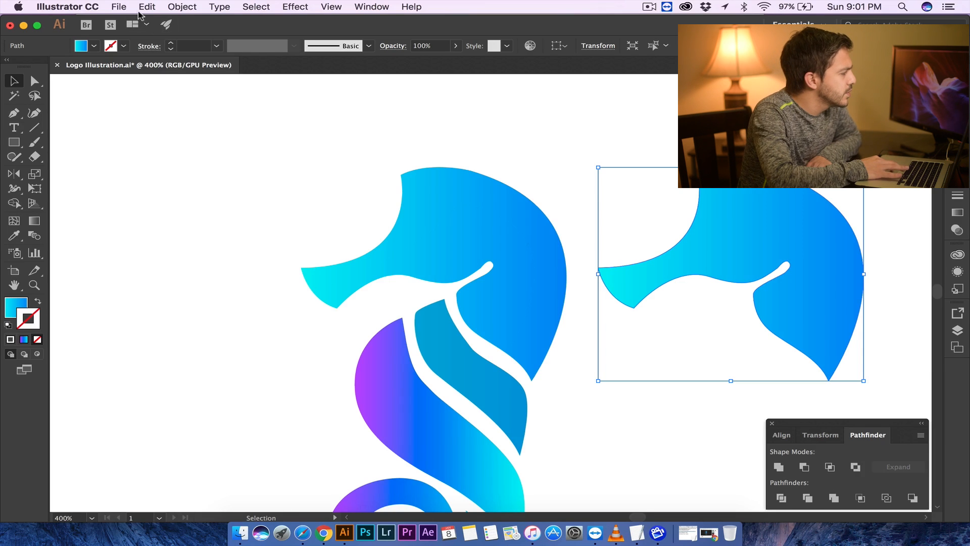
- Create an inset copy of the united head shape with Offset Path at -2 px, using preview
click(181, 10)
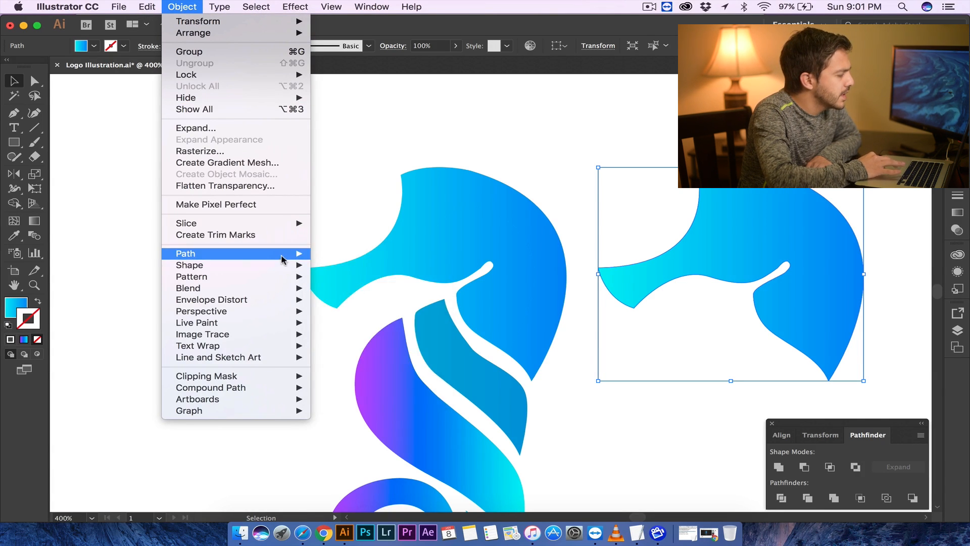
key(Escape)
click(191, 8)
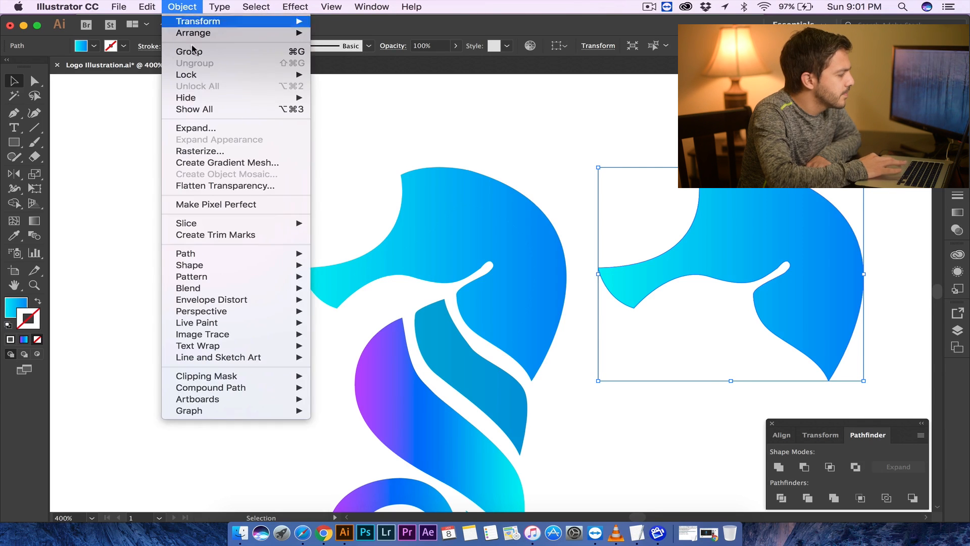
mouse_move(298, 254)
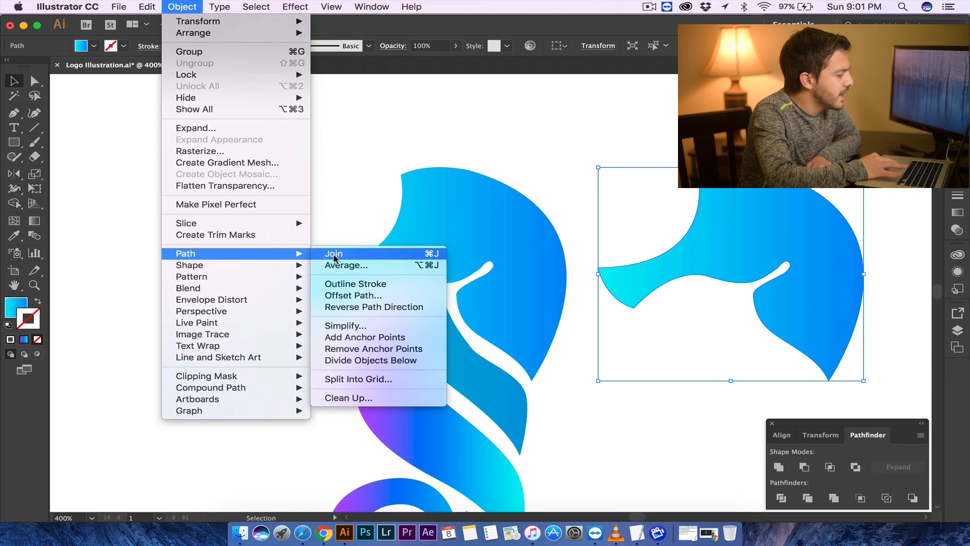
click(360, 296)
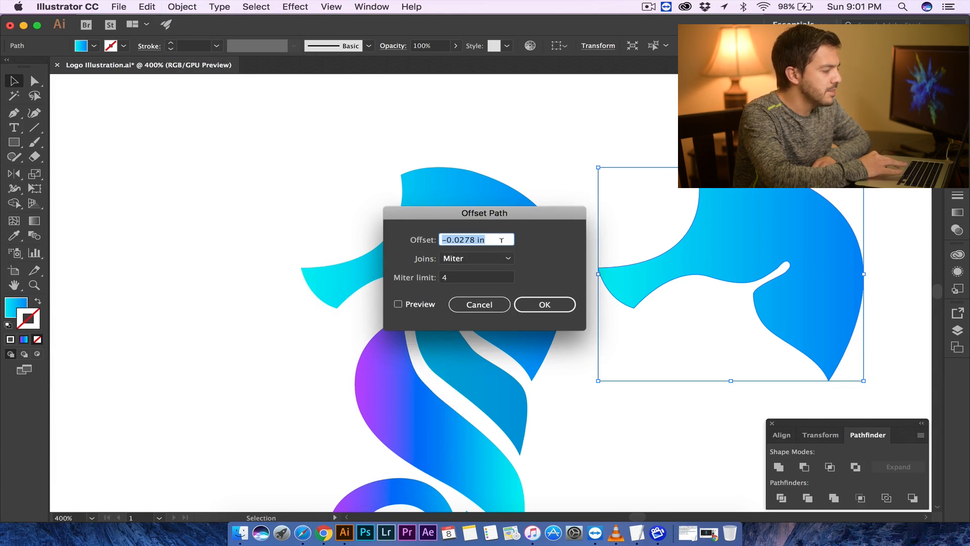
text(-)
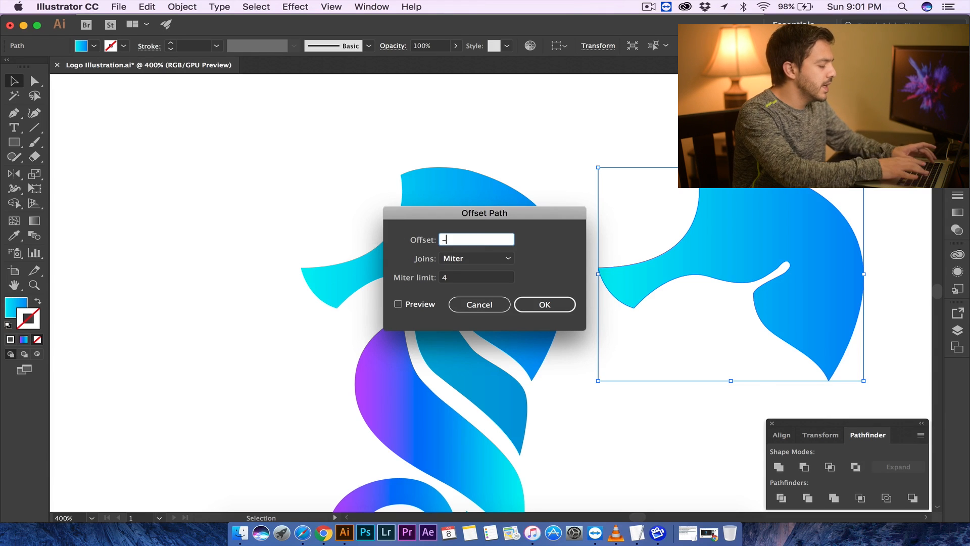
text(2 px)
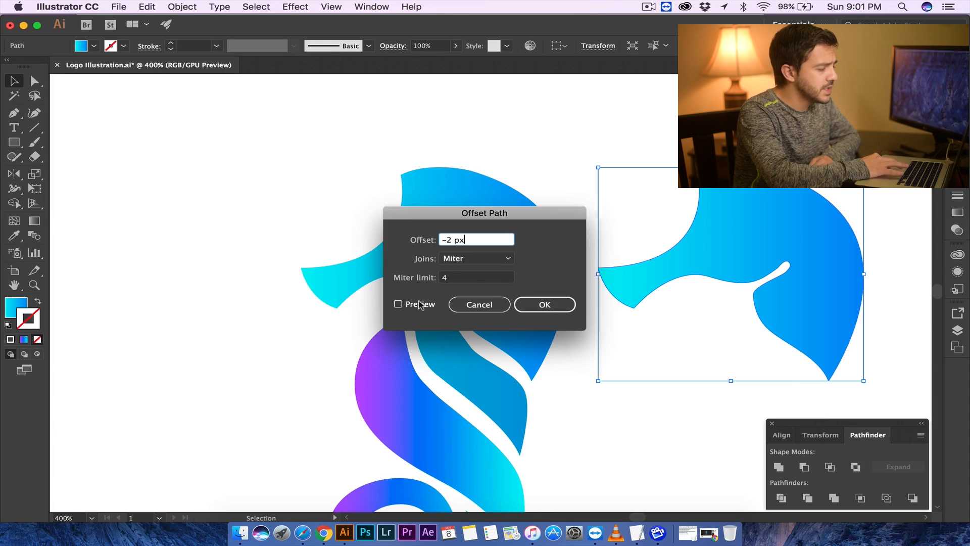
click(398, 305)
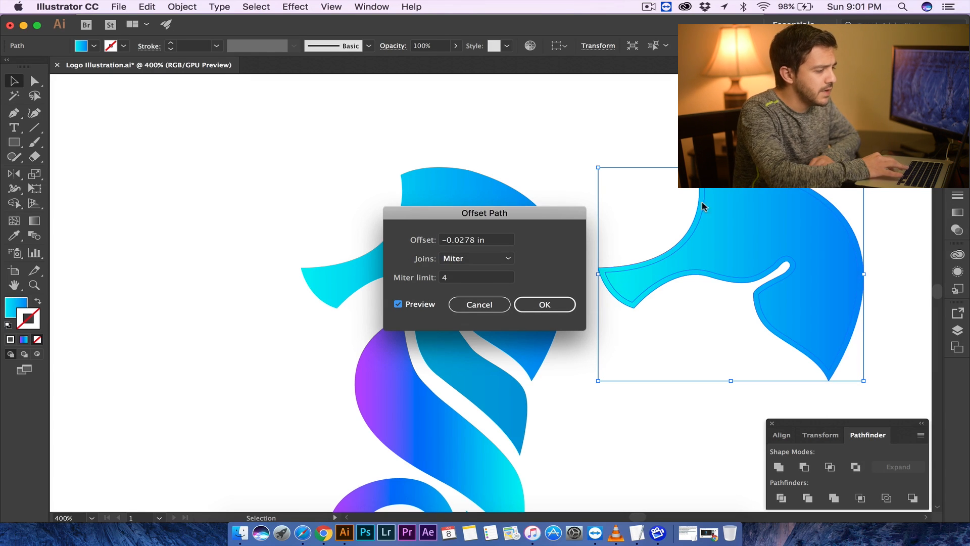
click(545, 304)
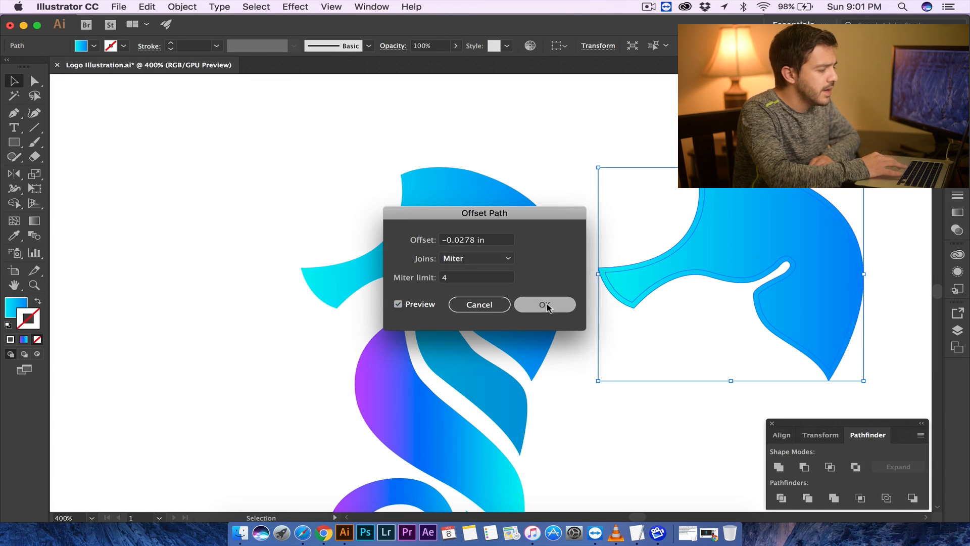
click(660, 146)
drag(648, 130, 731, 256)
drag(824, 321, 824, 321)
click(625, 145)
drag(724, 221, 630, 221)
key(super+z)
click(664, 156)
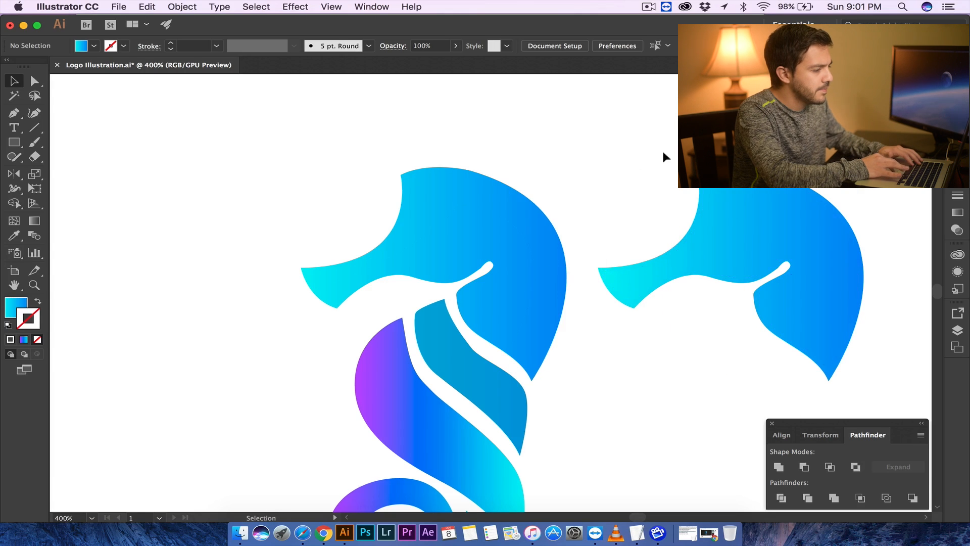
drag(711, 175, 512, 180)
key(super+z)
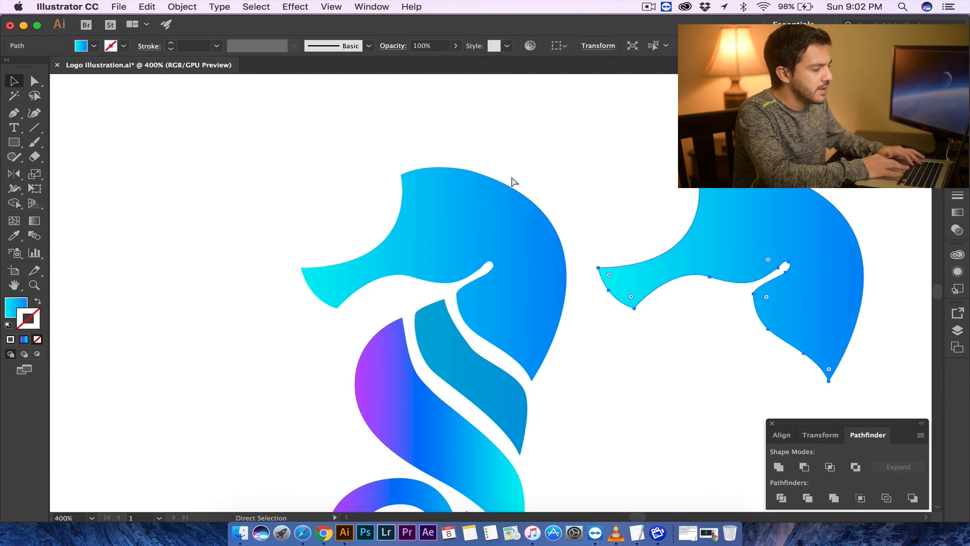
- Select both head shapes and exclude their overlap to leave a thin head outline
drag(671, 126, 830, 385)
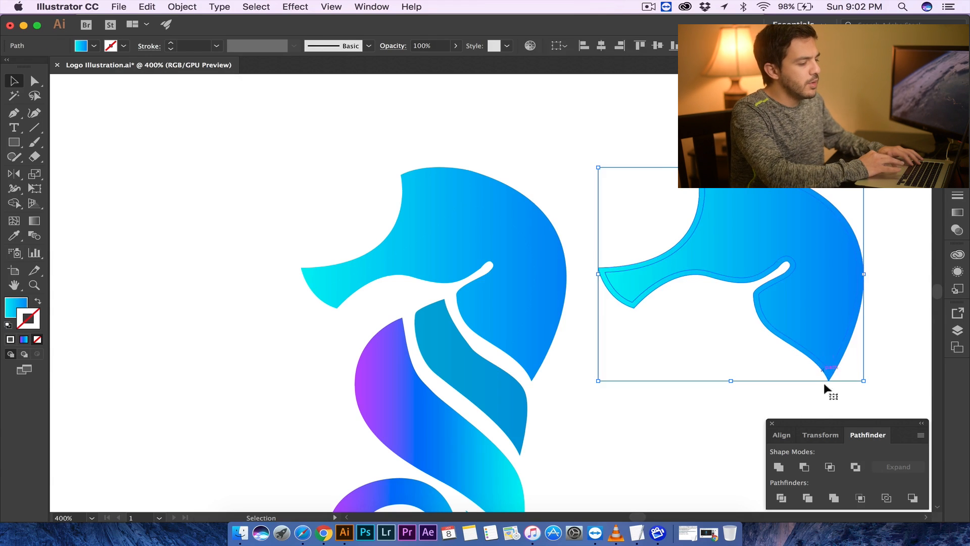
click(853, 467)
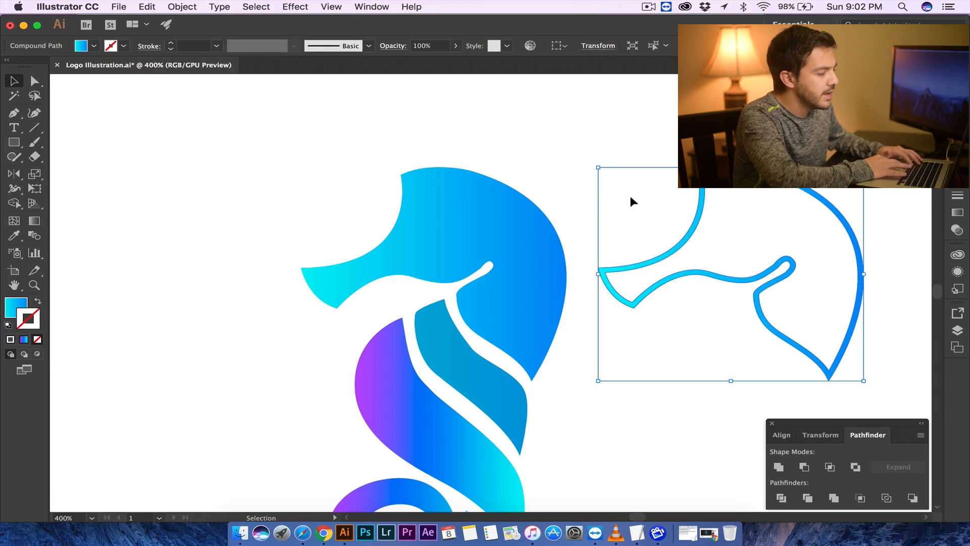
click(671, 209)
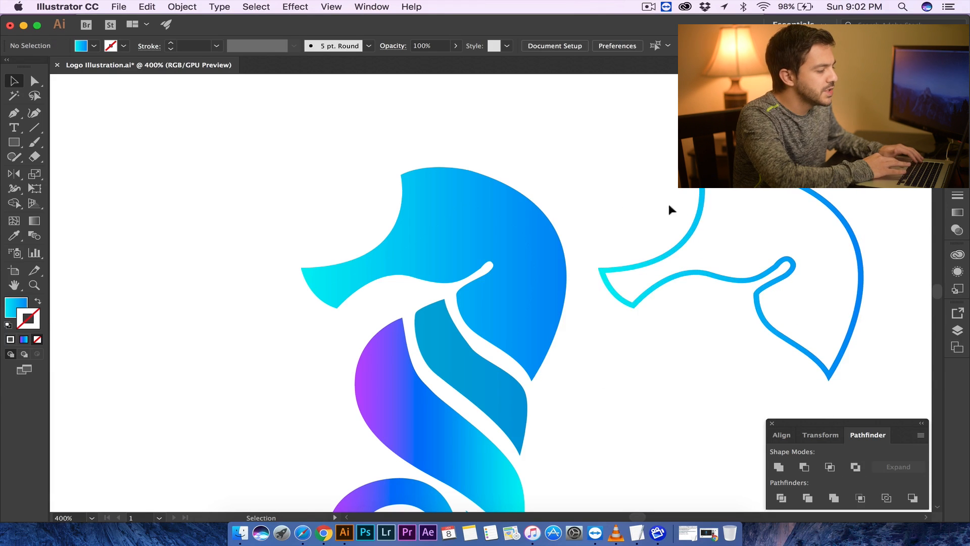
- Move the thin head outline back onto the seahorse's head so it sits over the head pieces
click(480, 249)
scroll(399, 259, left, 8)
scroll(399, 258, left, 3)
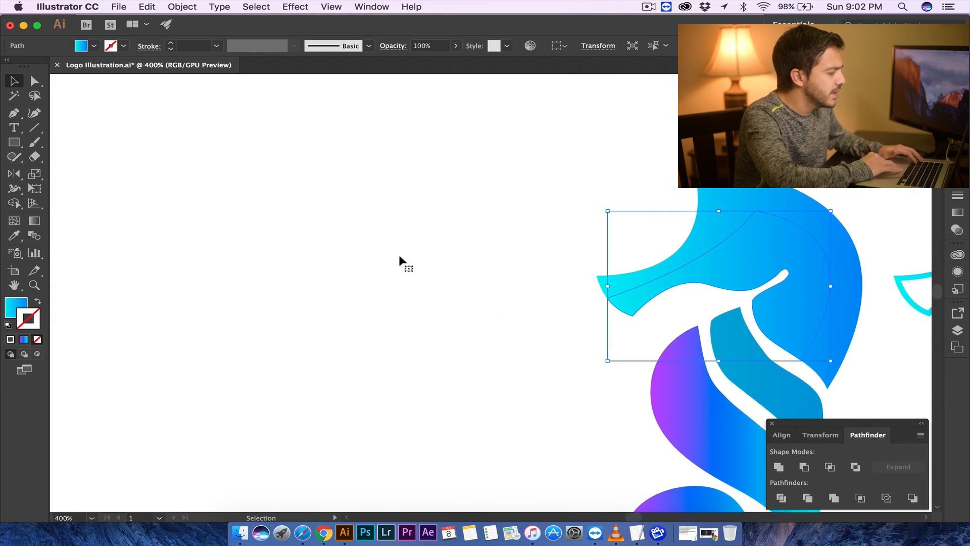
key(super+0)
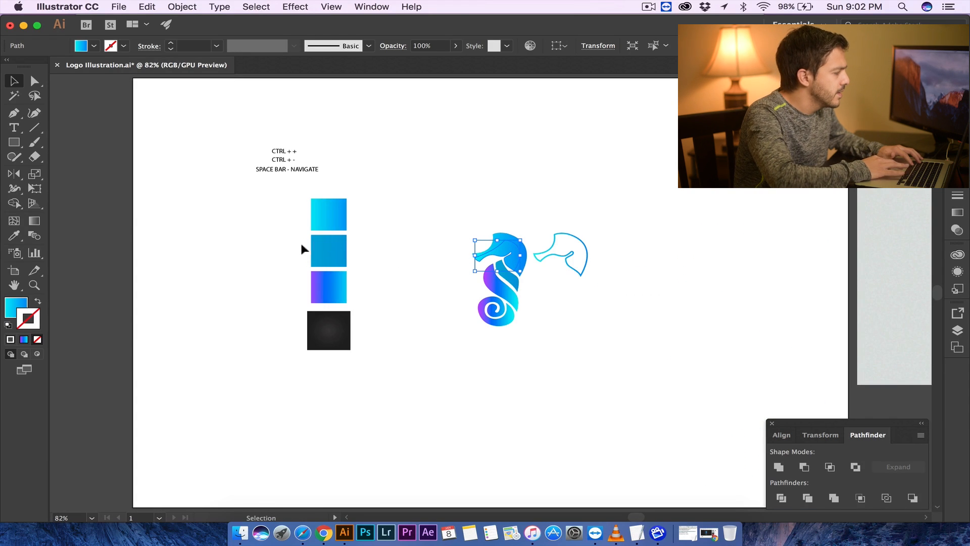
click(15, 236)
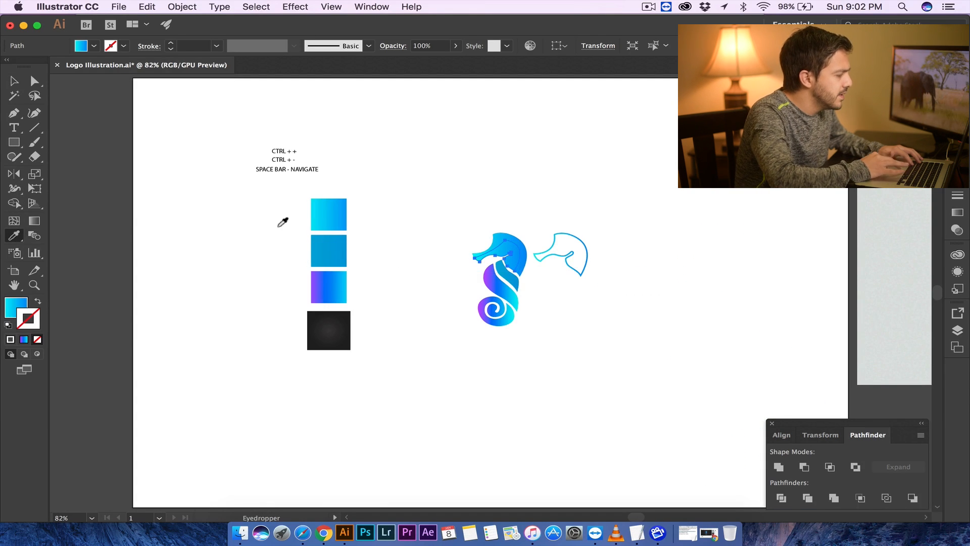
click(14, 81)
click(336, 206)
click(494, 182)
key(super+equal)
key(super+equal)
key(super+equal)
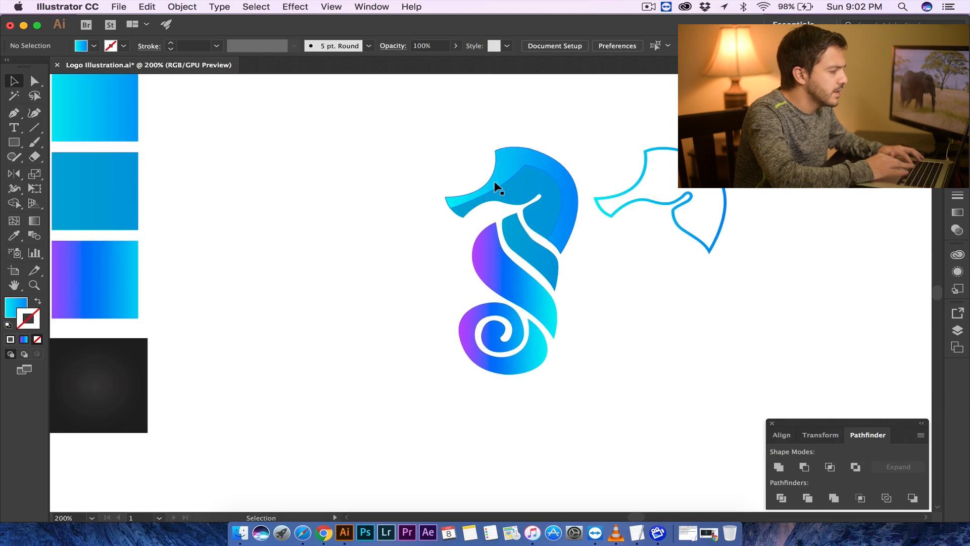
drag(604, 191, 455, 186)
click(611, 125)
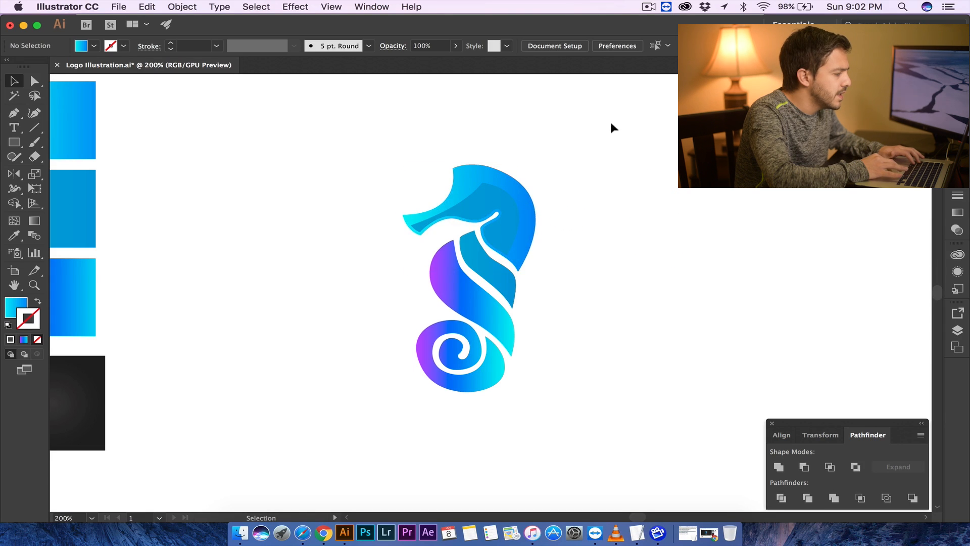
- Select the head outline and apply a linear gradient fill to it
key(super+equal)
key(super+equal)
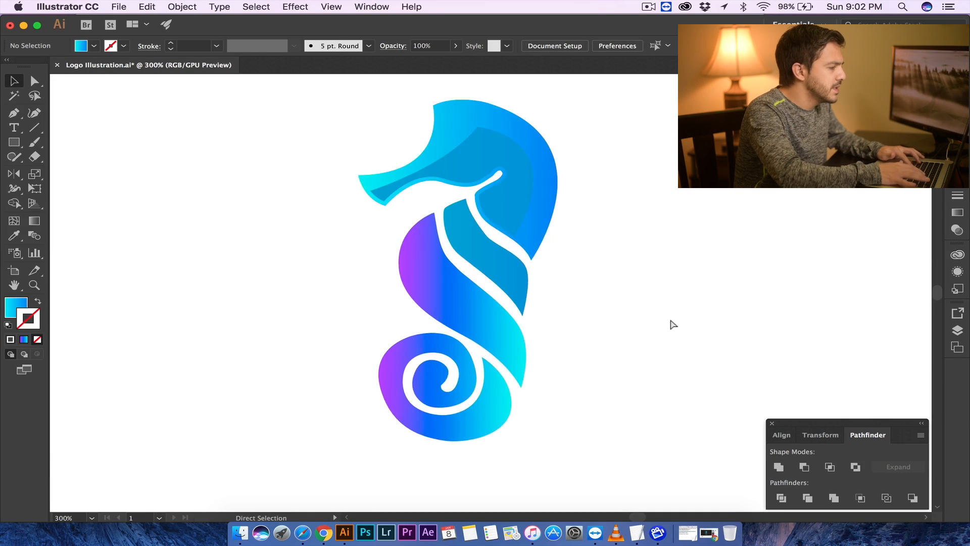
scroll(431, 221, up, 3)
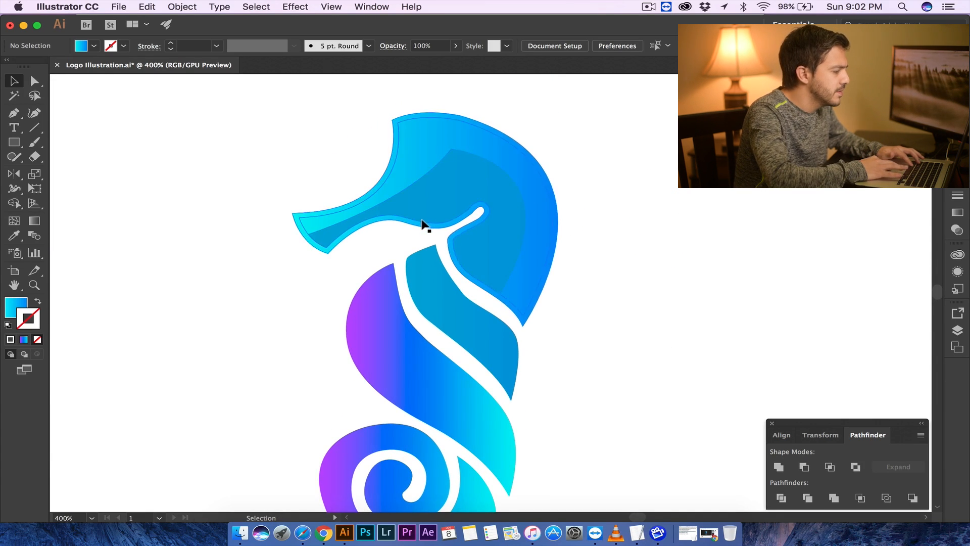
click(422, 227)
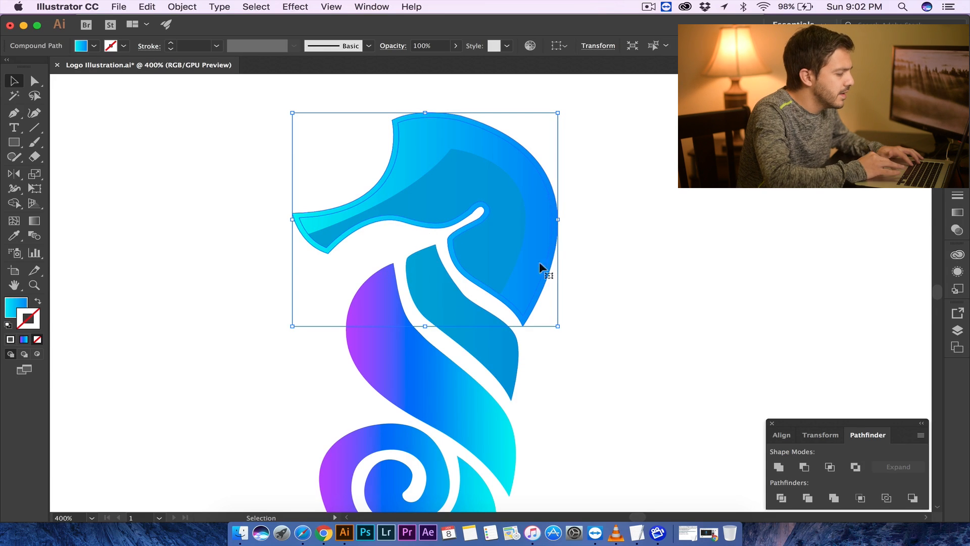
click(958, 214)
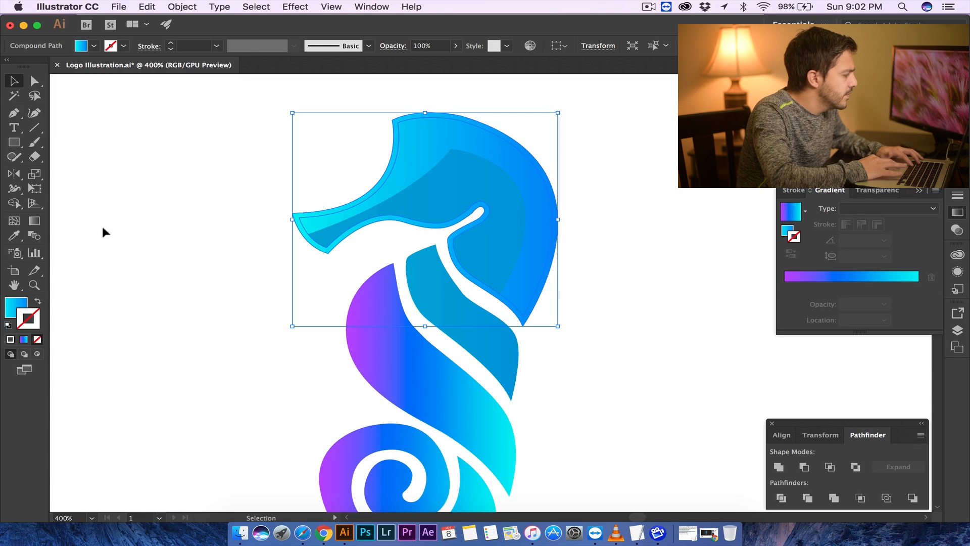
click(17, 305)
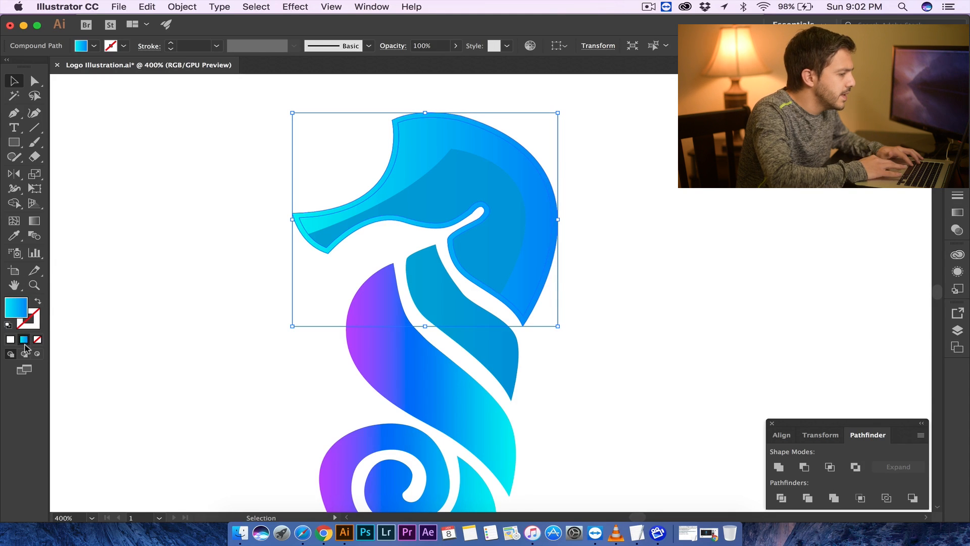
click(958, 214)
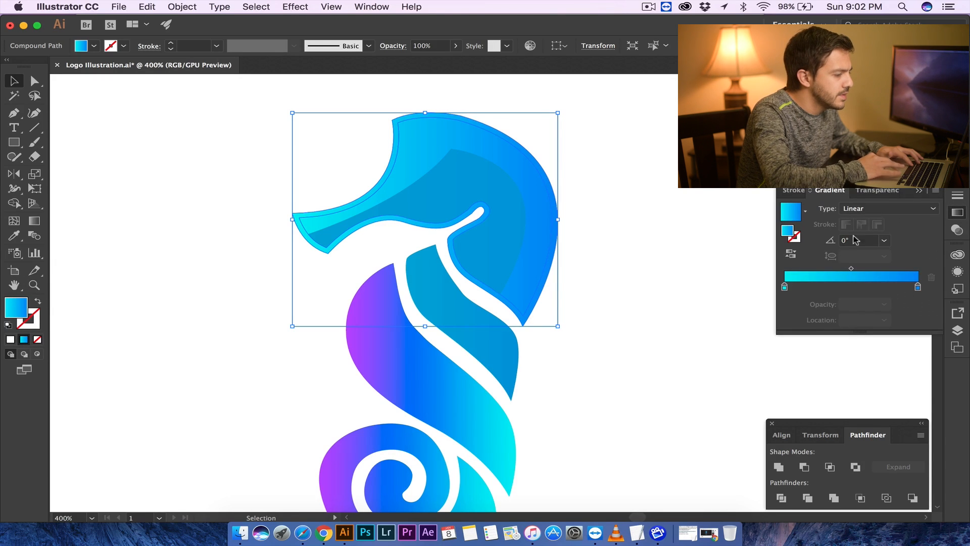
- Lighten both gradient stops of the head outline to pale blue tints, the right stop at C 56%
double_click(784, 286)
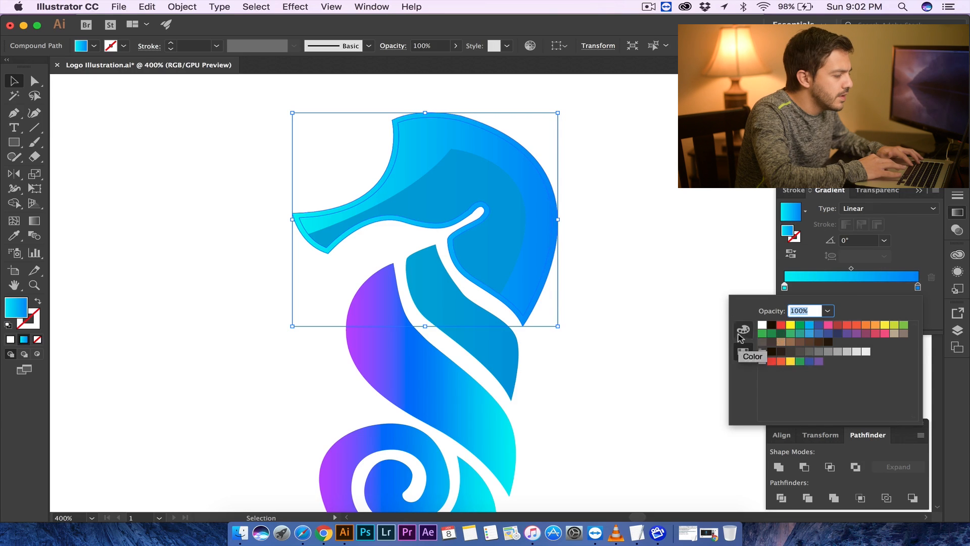
click(742, 331)
drag(873, 335, 819, 337)
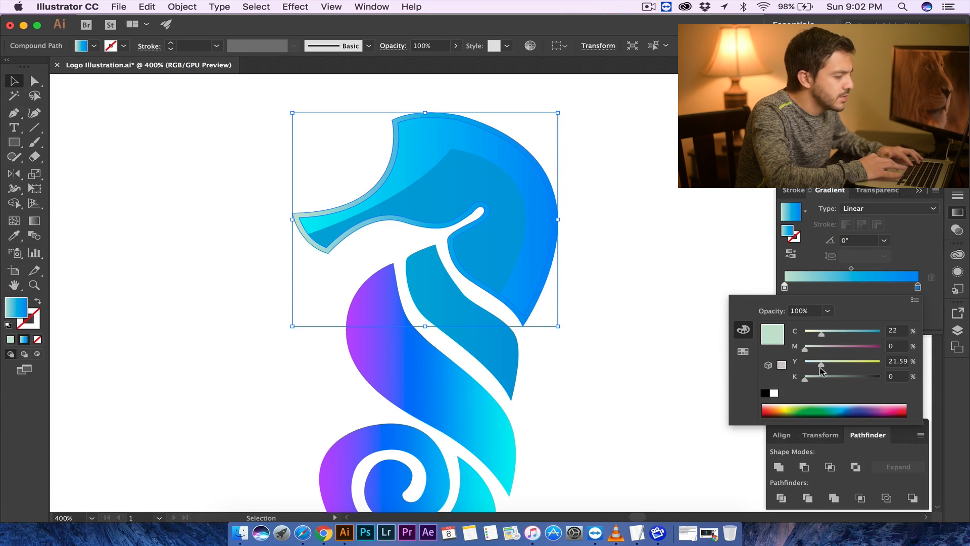
drag(822, 341, 810, 337)
click(918, 287)
double_click(918, 287)
drag(830, 350, 849, 335)
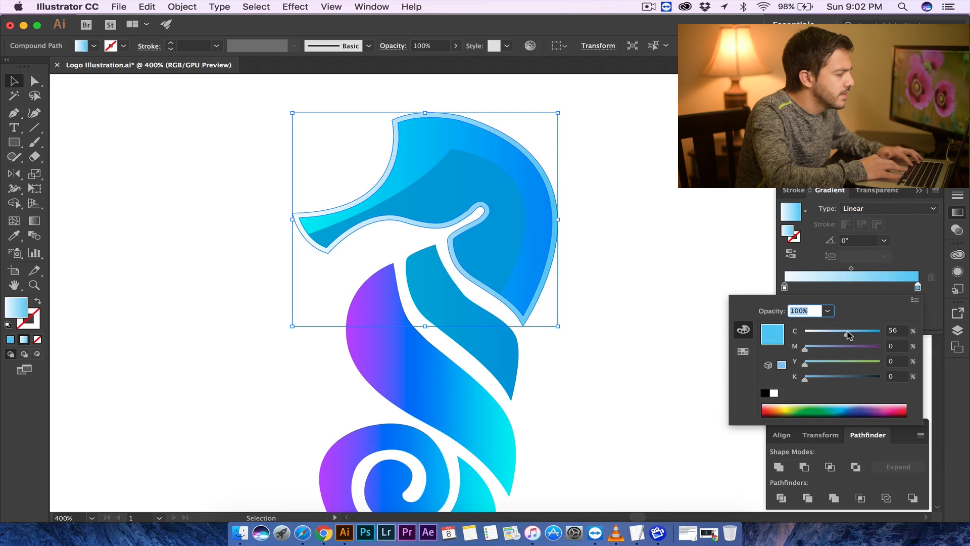
click(685, 246)
click(659, 305)
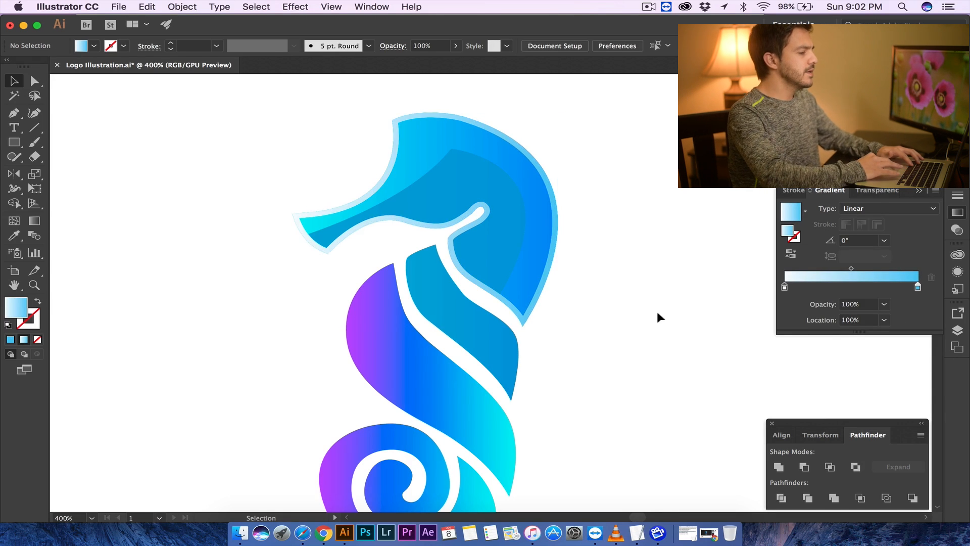
- Set the inner head piece's left gradient stop to a pale blue at C 23% and switch it to a radial gradient
click(497, 190)
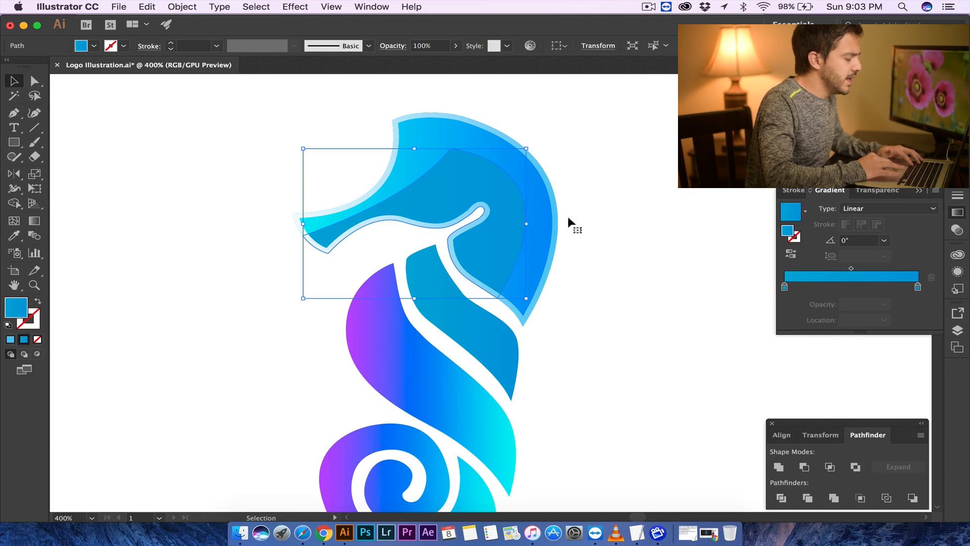
double_click(785, 285)
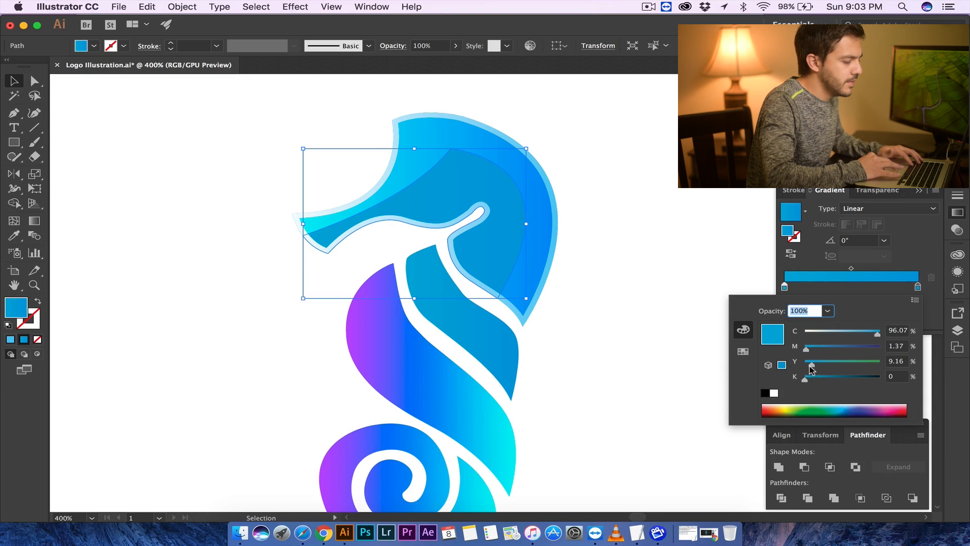
drag(827, 333, 800, 337)
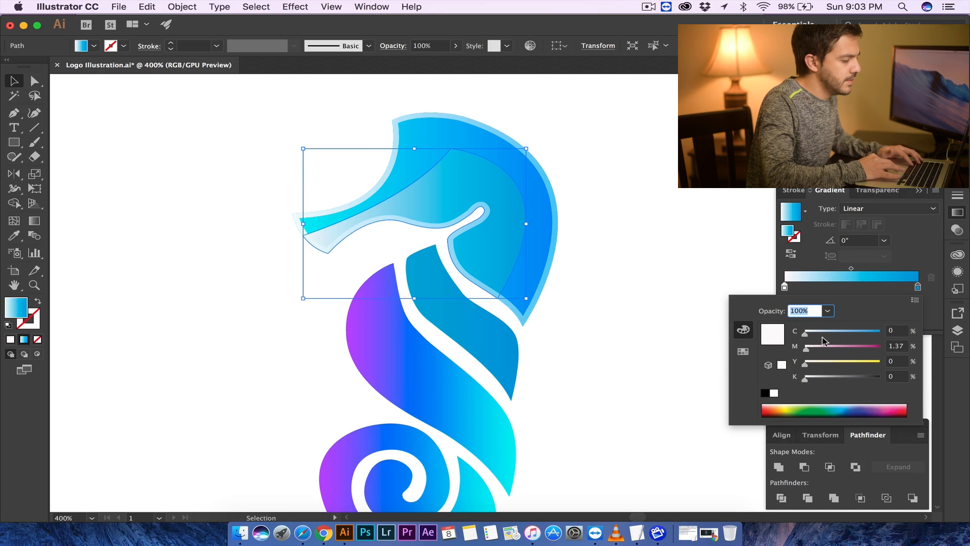
click(818, 335)
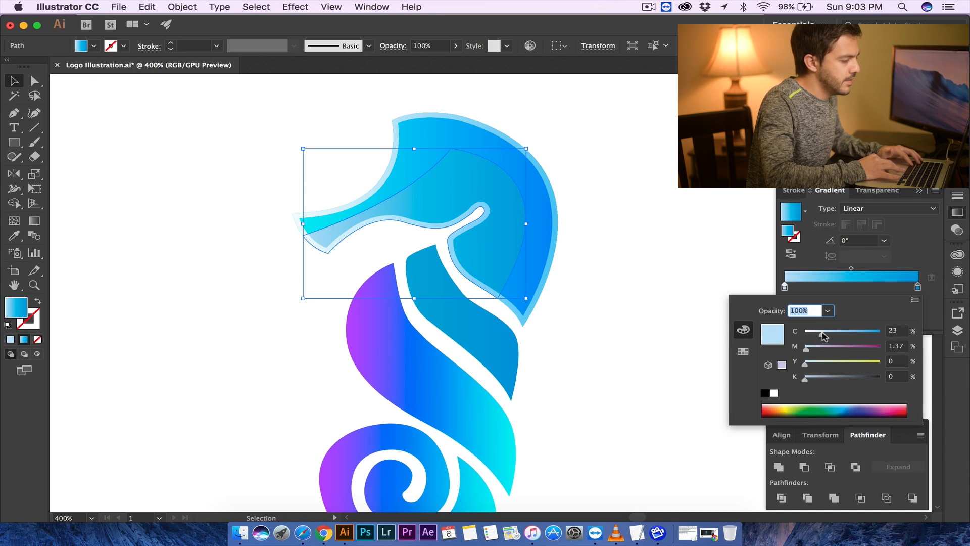
click(915, 265)
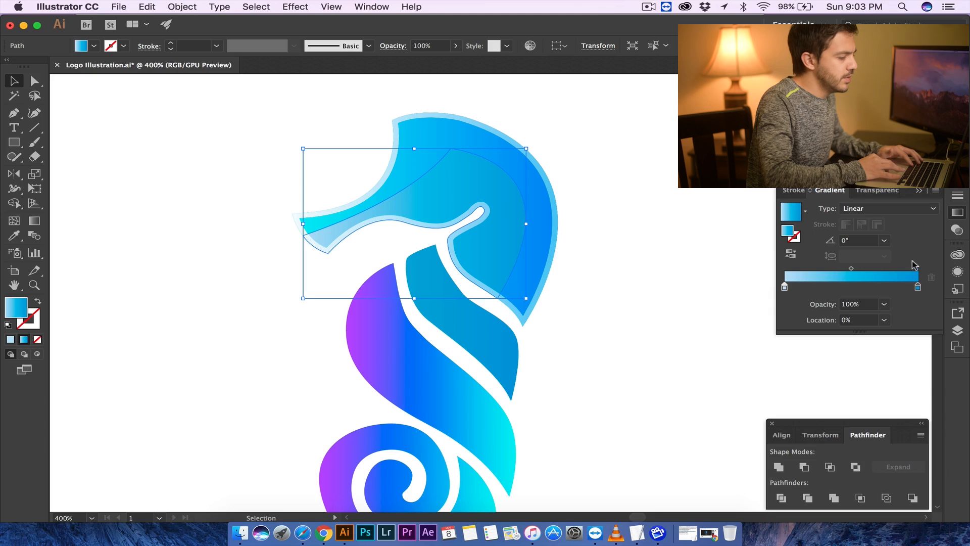
click(883, 208)
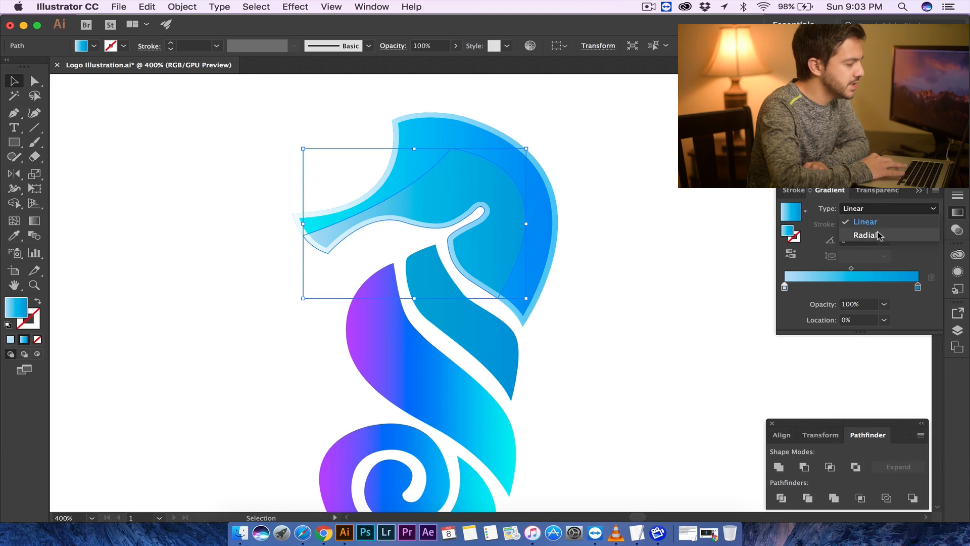
click(879, 235)
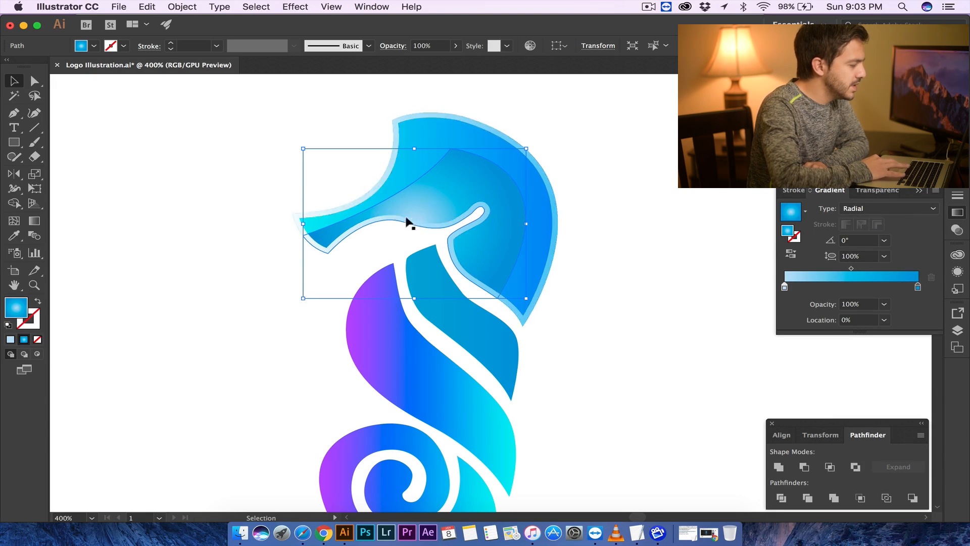
- Drag the inner head's radial gradient from the throat up toward the crown with the Gradient tool
click(34, 220)
drag(435, 239, 519, 145)
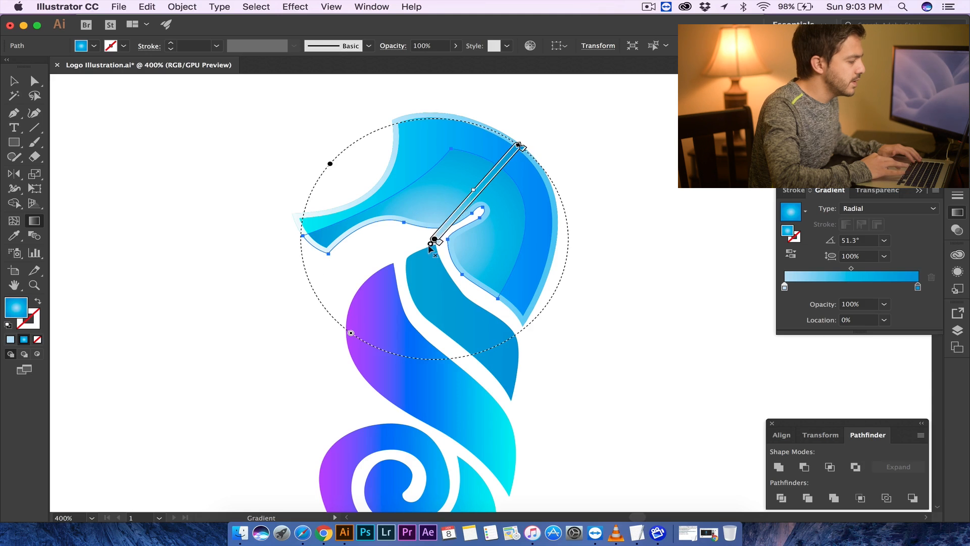
drag(421, 236, 507, 133)
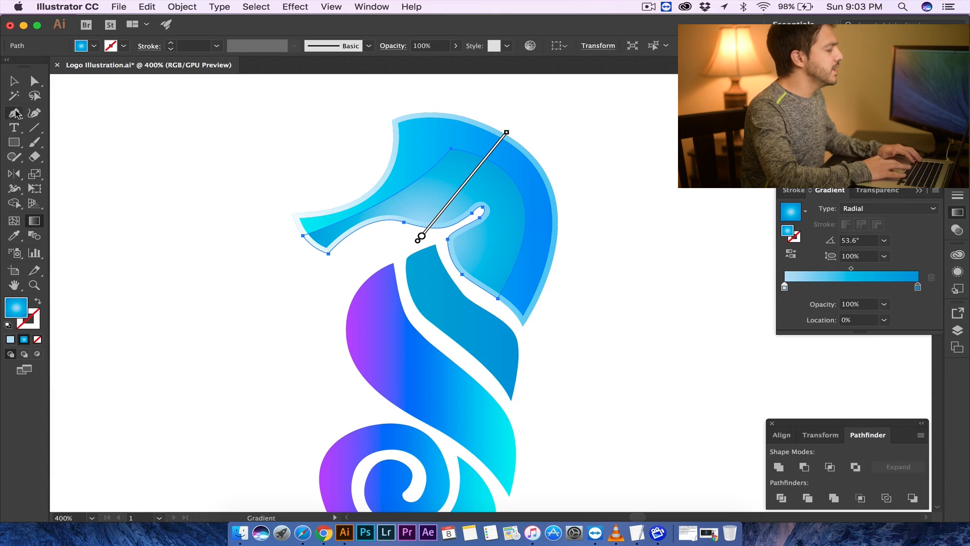
click(14, 80)
click(162, 141)
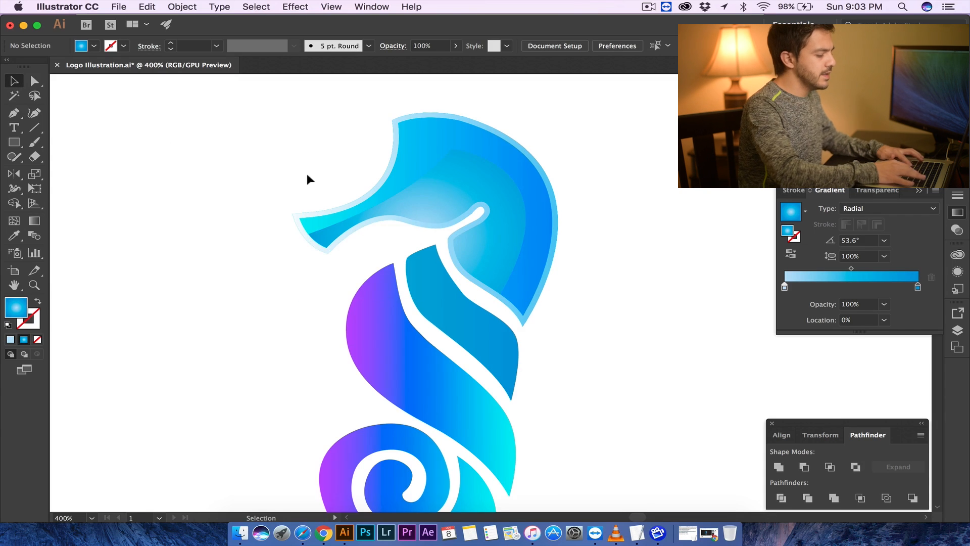
- Switch the head outline to a radial gradient and drag it from the throat toward the upper back of the head
key(super+minus)
key(super+minus)
key(super+plus)
key(super+plus)
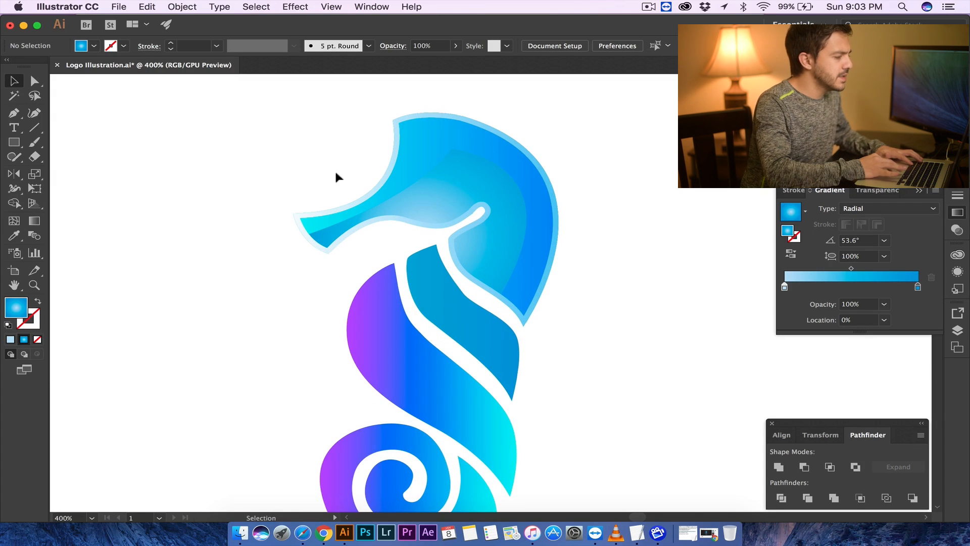
click(427, 178)
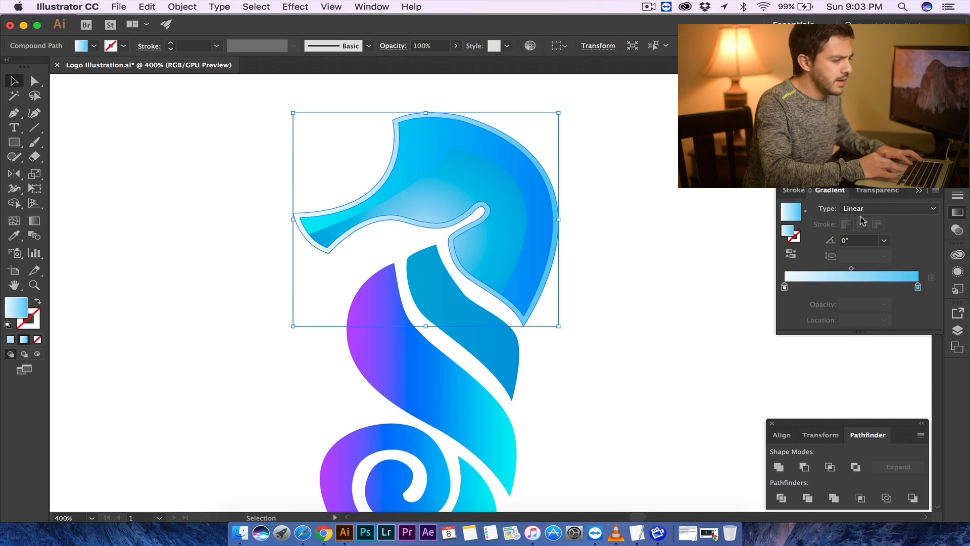
click(871, 234)
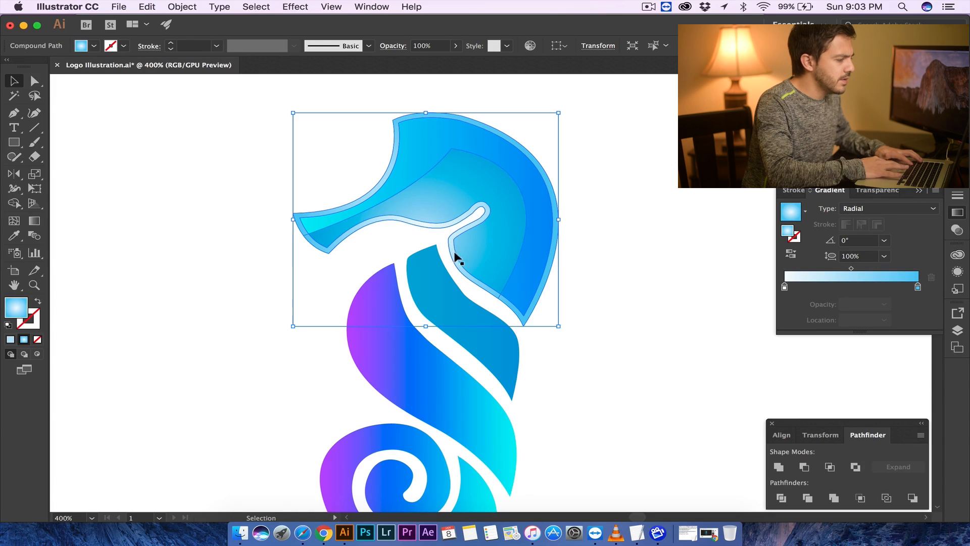
key(g)
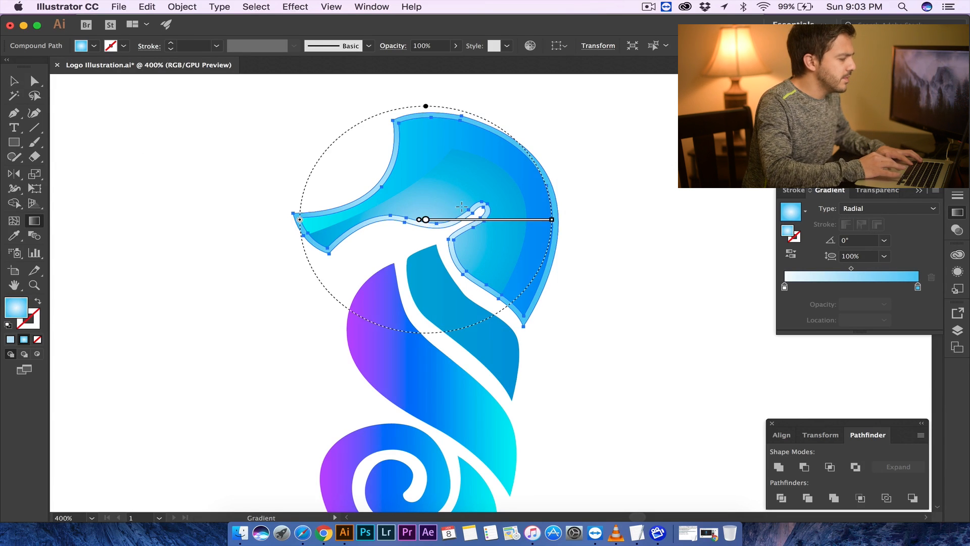
drag(423, 242, 536, 122)
click(14, 81)
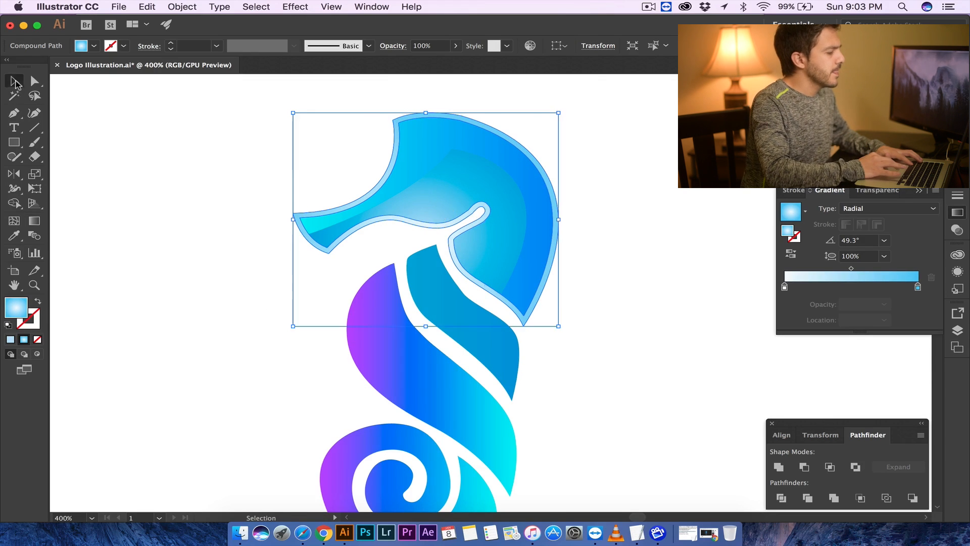
click(126, 156)
- Draw a curved Pen path from the top of the teal upper body piece down to its lower tip
key(super+minus)
key(super+minus)
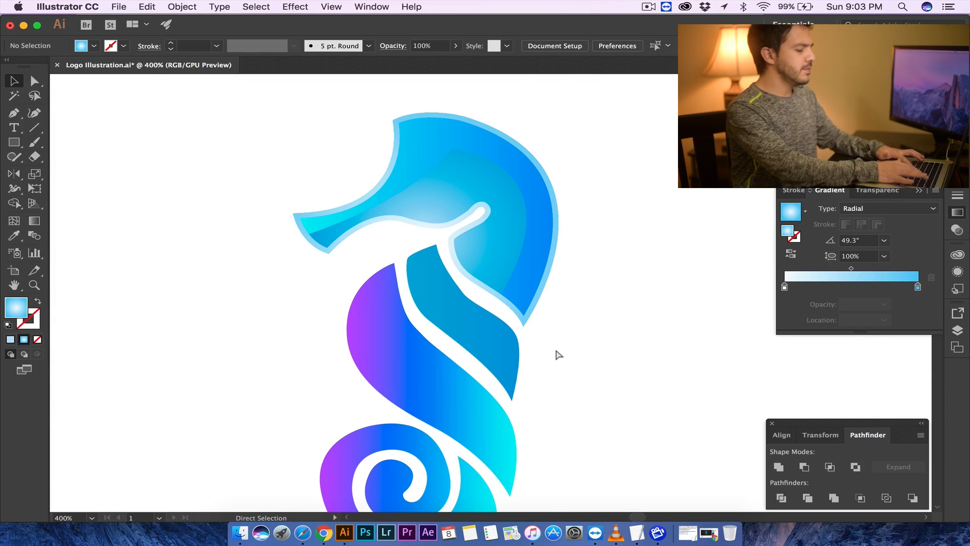
key(super+equal)
key(super+equal)
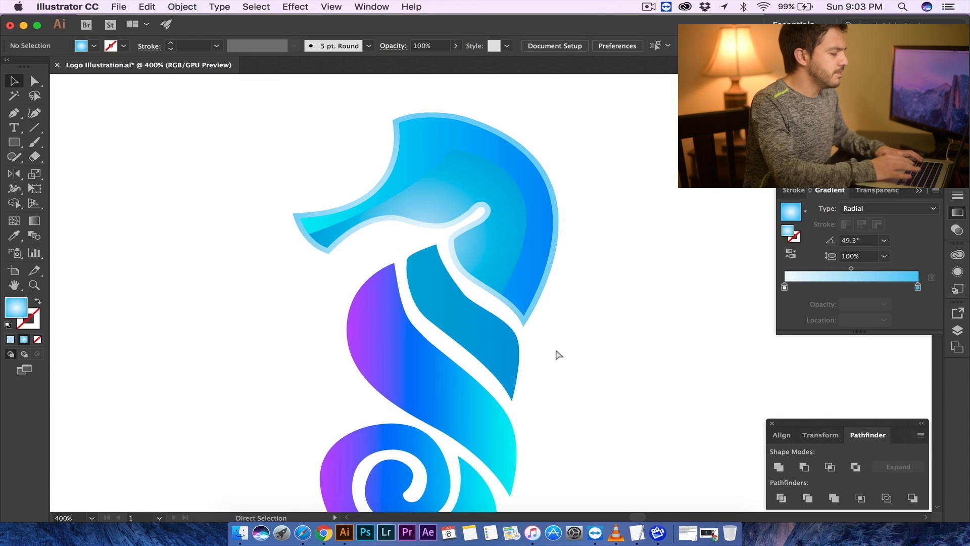
click(15, 114)
drag(415, 245, 484, 338)
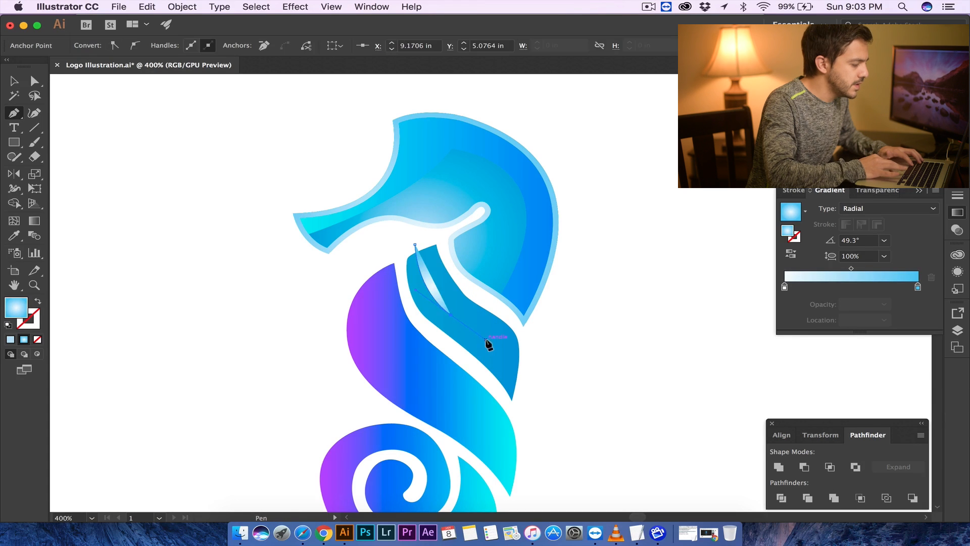
drag(513, 411, 513, 445)
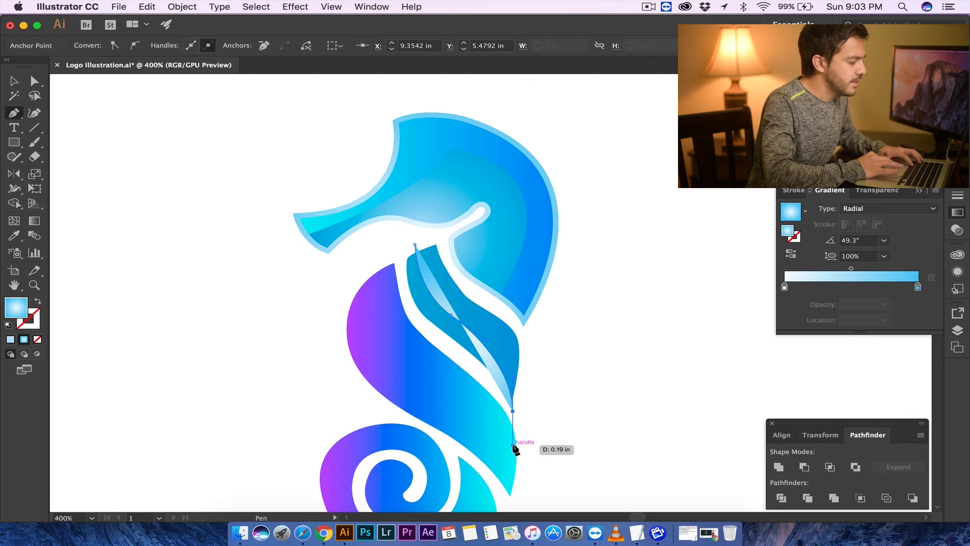
click(38, 303)
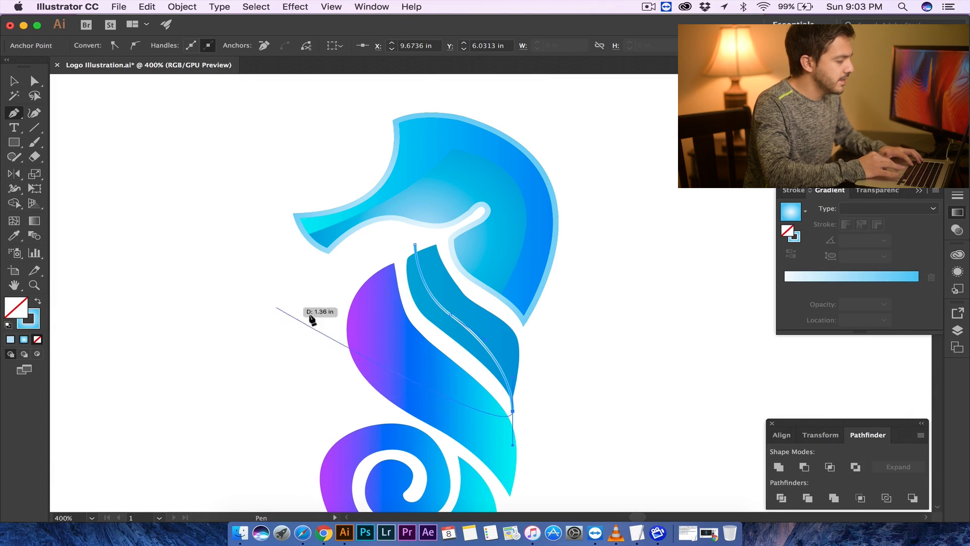
- Select the curve together with the teal body piece and divide them with Pathfinder
key(v)
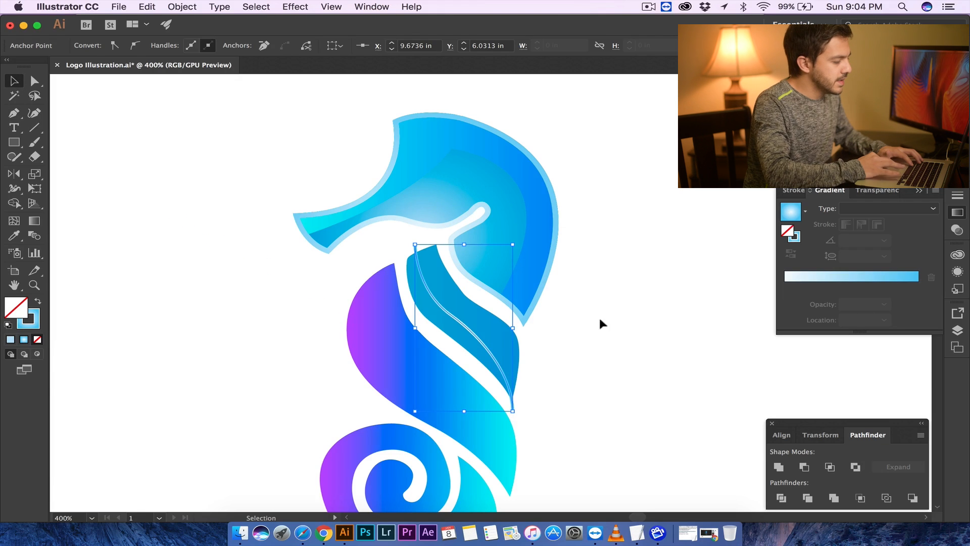
click(556, 357)
drag(443, 331, 444, 333)
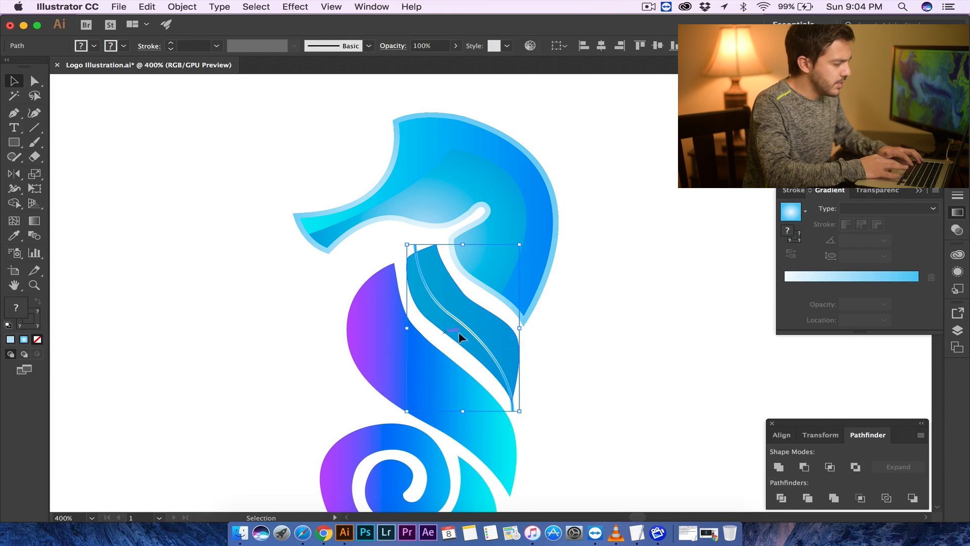
click(781, 498)
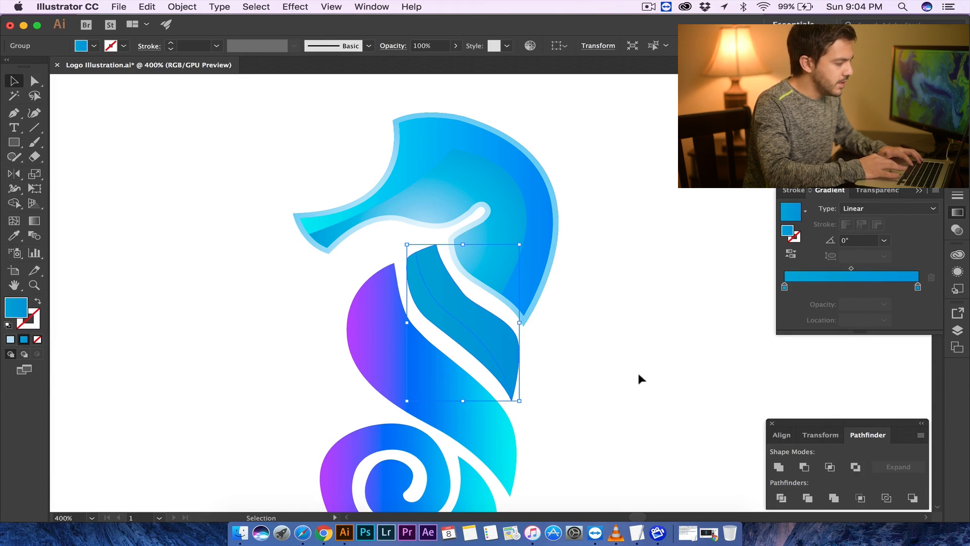
- Ungroup the divided teal body pieces
right_click(503, 341)
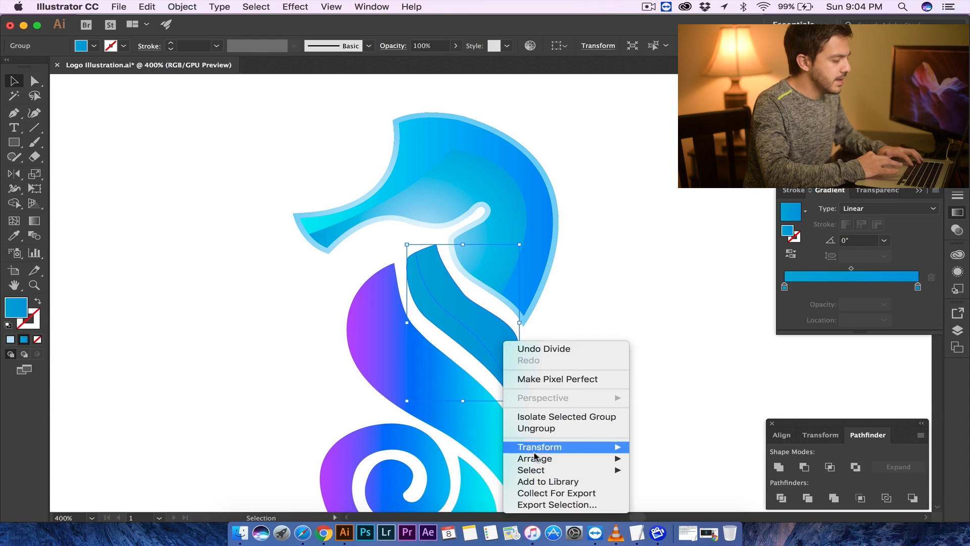
mouse_move(558, 459)
click(556, 429)
click(629, 305)
drag(529, 331, 581, 329)
key(super+z)
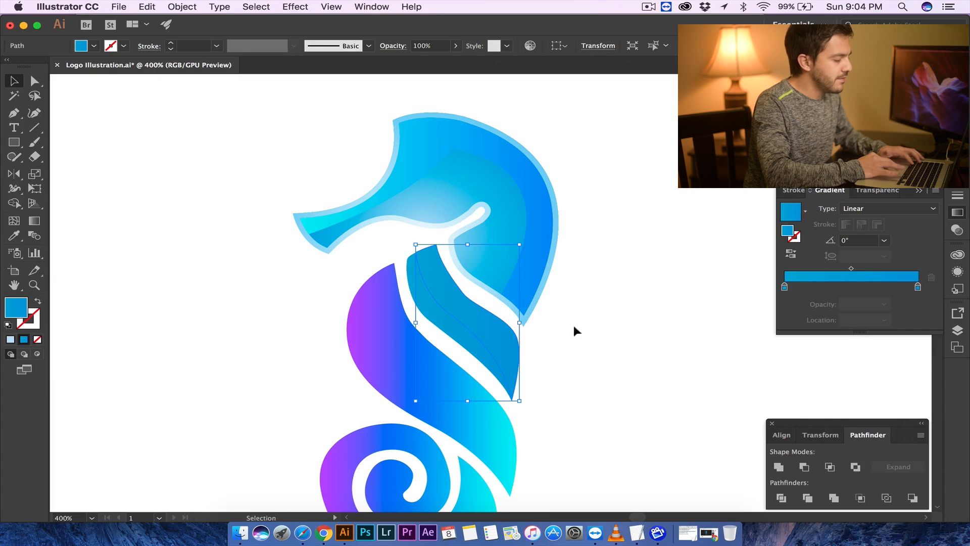
- Apply the purple-to-cyan body gradient to the new narrow strip with the Eyedropper
scroll(397, 279, left, 1)
scroll(397, 279, left, 3)
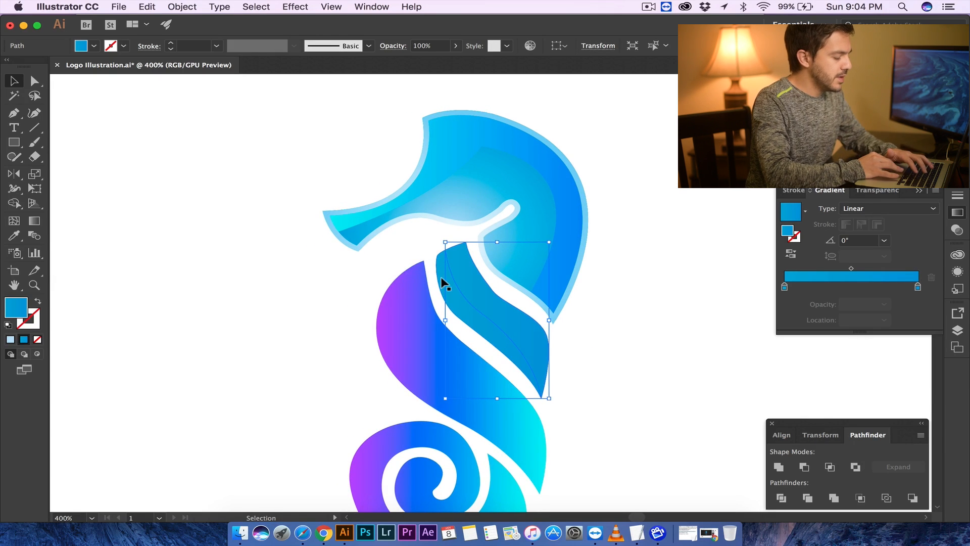
key(i)
click(498, 188)
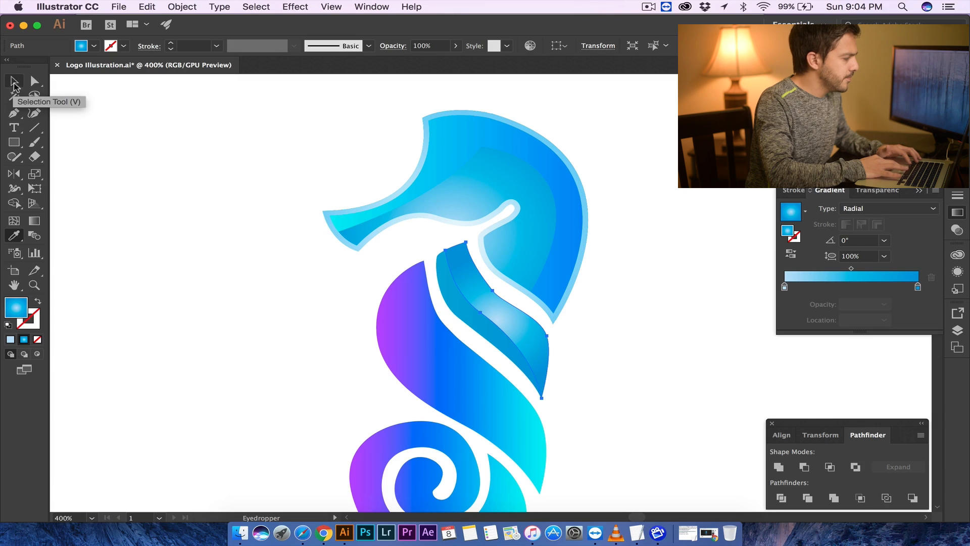
click(454, 389)
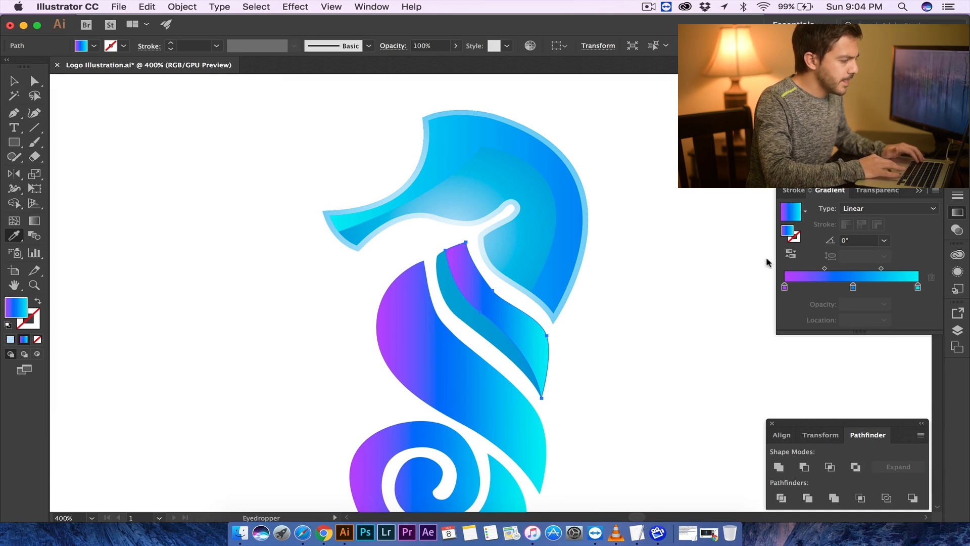
- Shift the strip's gradient midpoint slightly left and redraw its gradient from upper left to lower right with the Gradient tool
drag(824, 270, 814, 271)
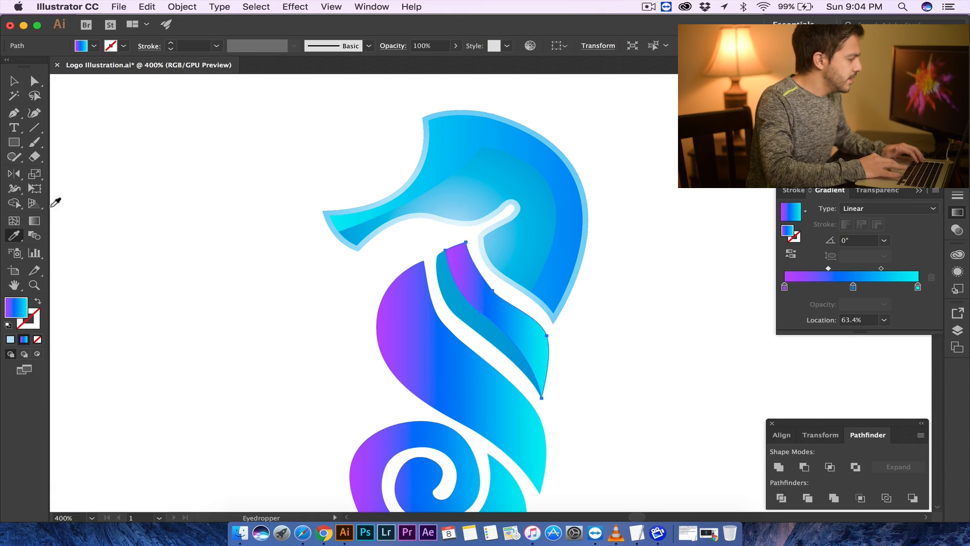
click(35, 220)
drag(483, 349, 543, 205)
drag(428, 252, 635, 436)
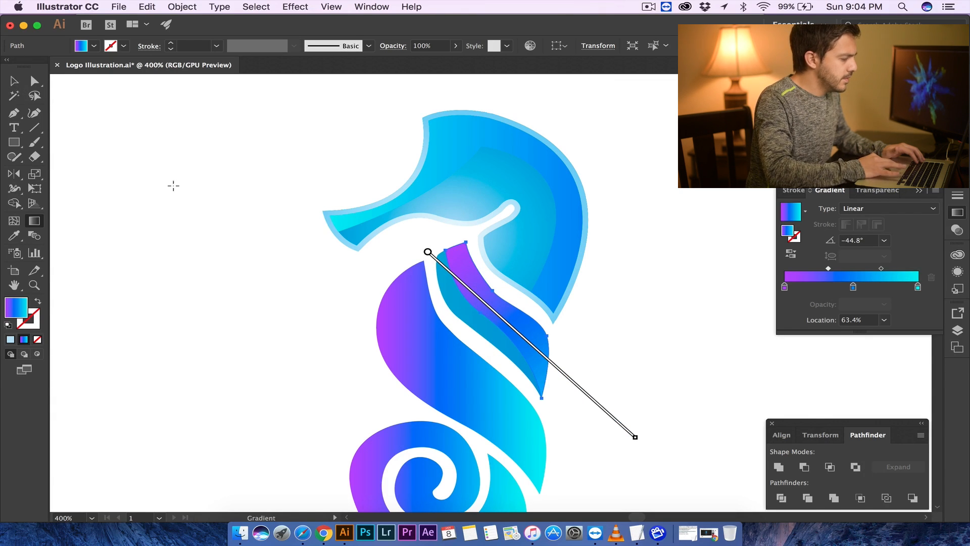
drag(370, 275, 710, 390)
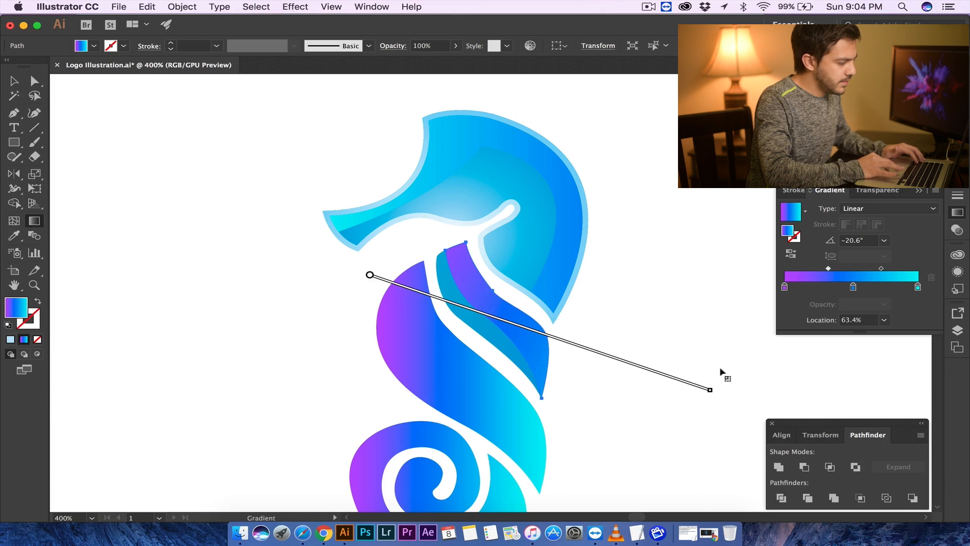
- Draw a curved Pen path from the top of the purple body piece down to its lower tip, stroke only
click(14, 82)
click(238, 304)
scroll(346, 372, down, 3)
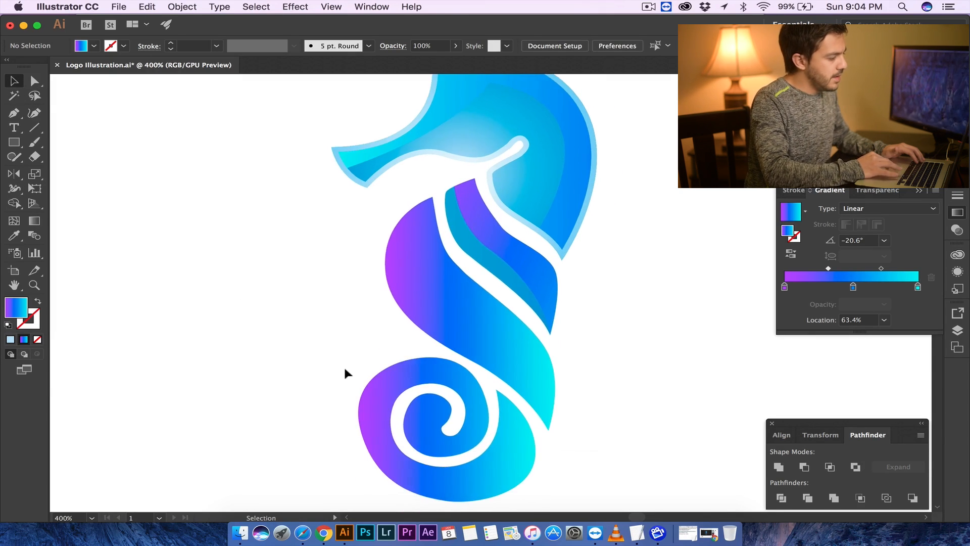
click(14, 113)
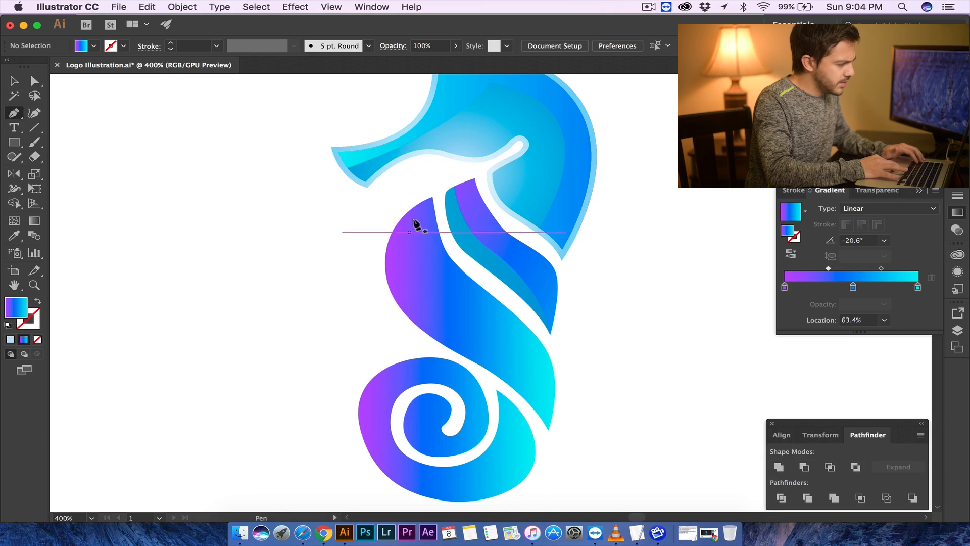
click(435, 187)
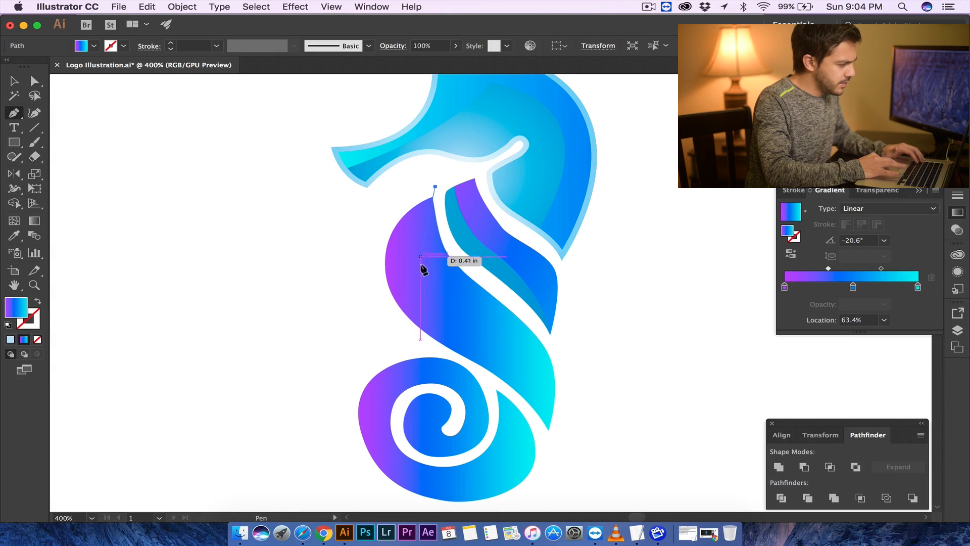
drag(420, 275, 423, 310)
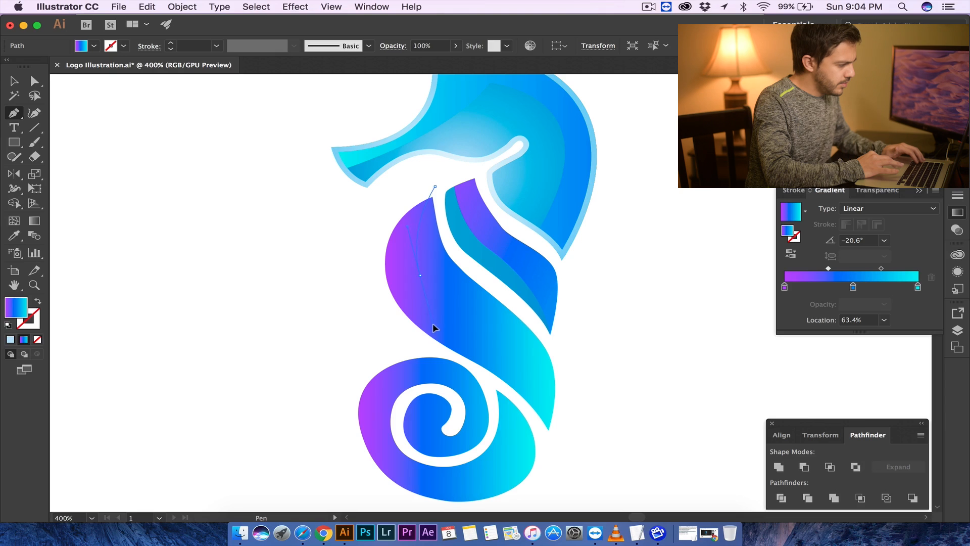
click(435, 323)
drag(550, 439, 554, 499)
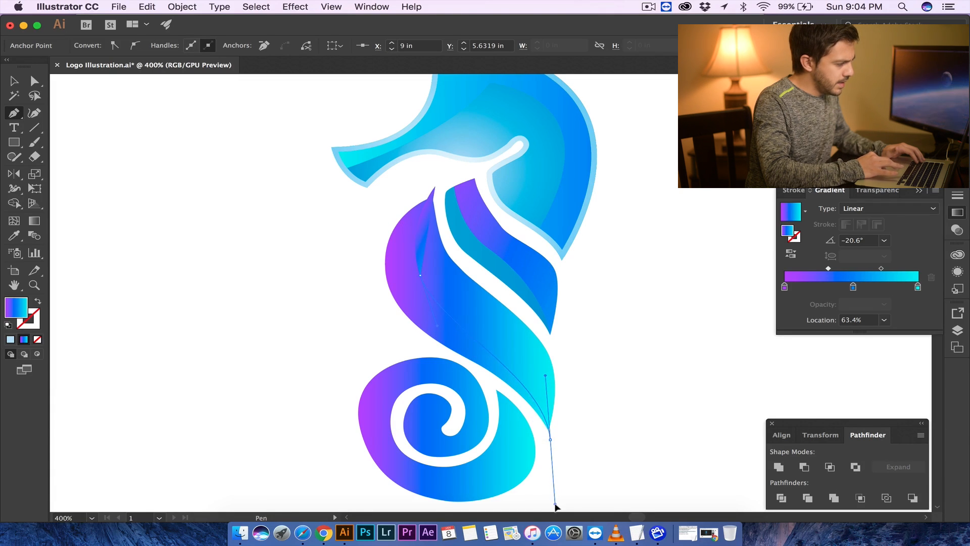
click(39, 303)
- Move the curve's top anchor onto the purple piece's upper tip
key(a)
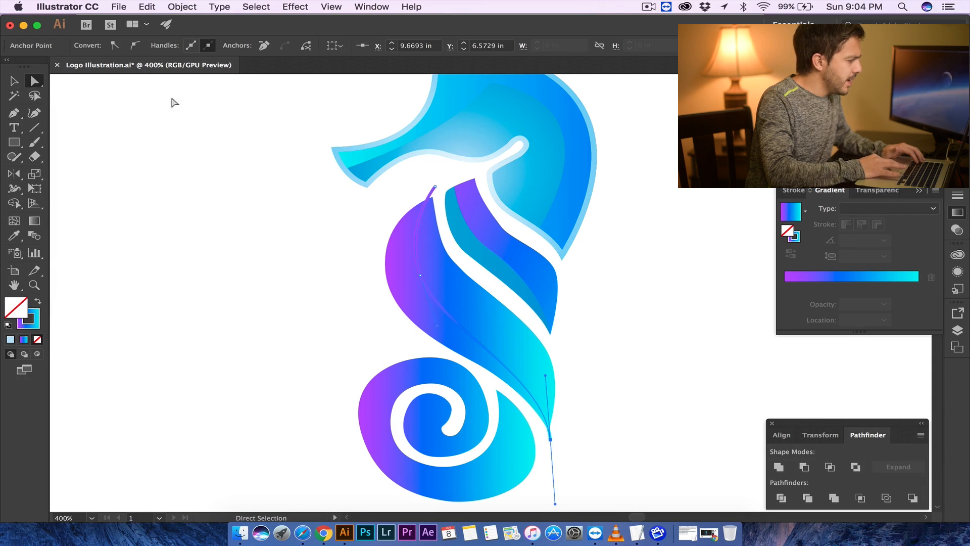
drag(435, 190, 439, 188)
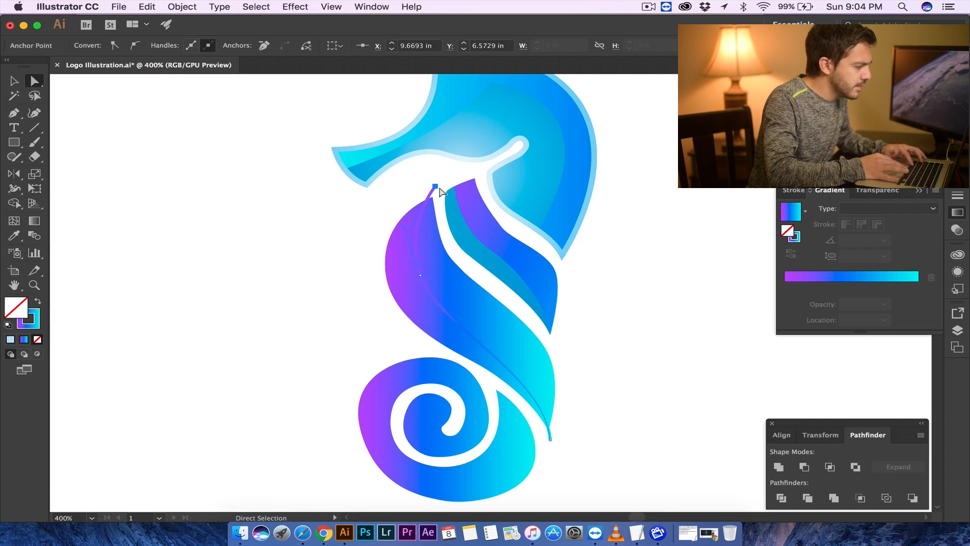
key(super+equal)
key(super+equal)
key(super+equal)
drag(489, 295, 481, 326)
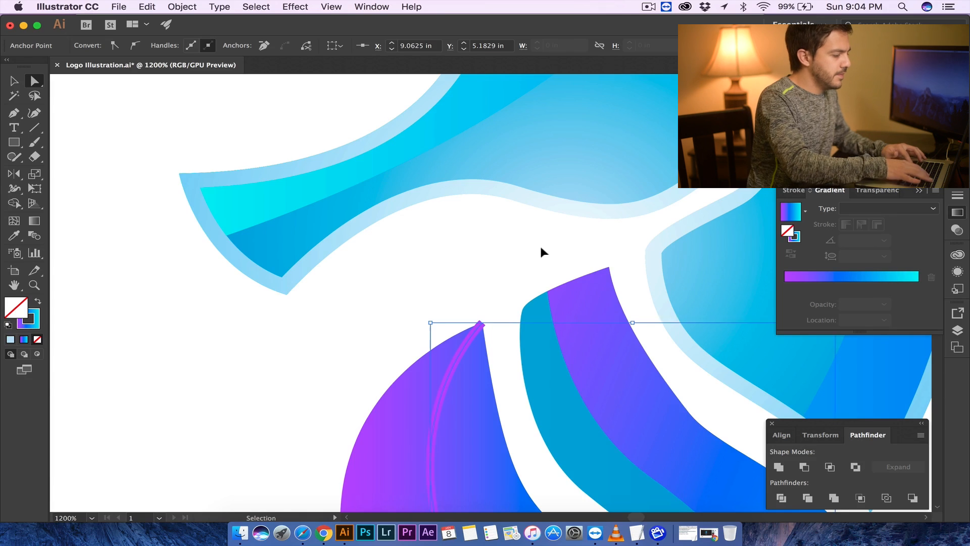
- Select the curve with the purple body piece and divide them with Pathfinder
key(super+minus)
key(super+minus)
key(super+minus)
key(super+minus)
click(523, 366)
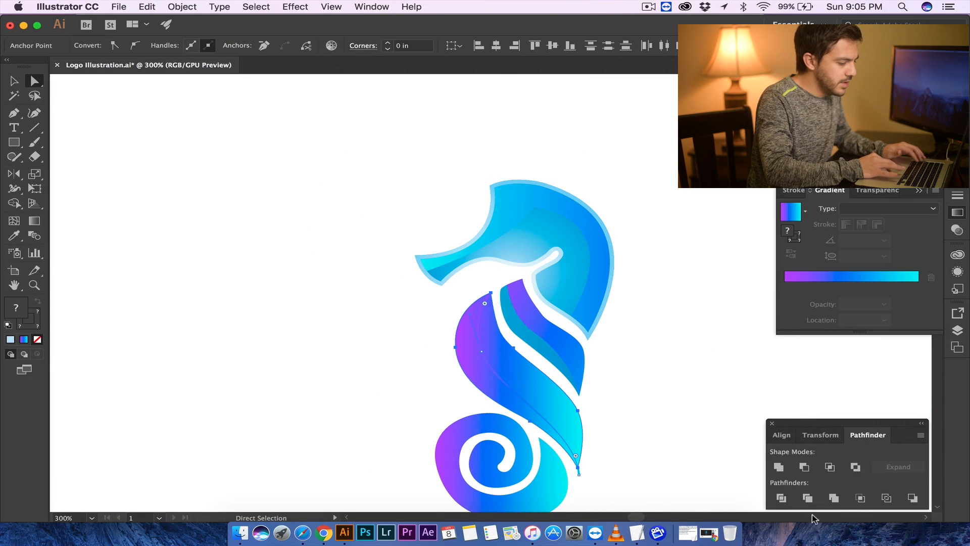
click(782, 498)
- Group the divided purple body pieces
click(544, 398)
right_click(545, 399)
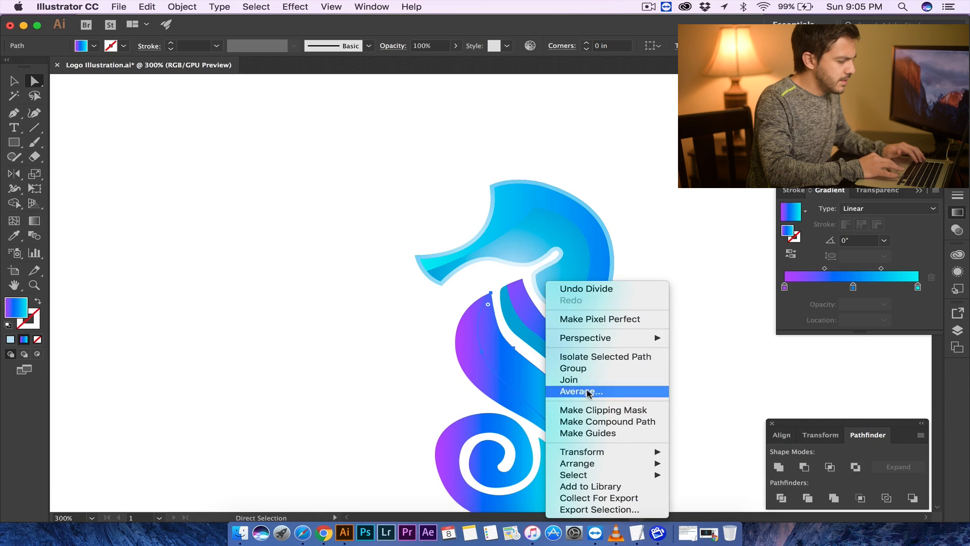
click(573, 368)
click(426, 368)
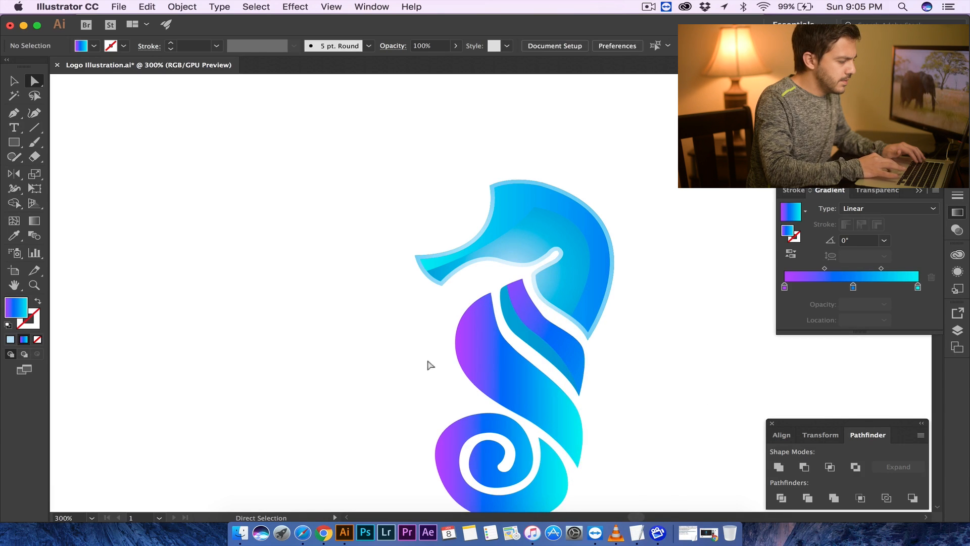
click(457, 372)
right_click(516, 370)
click(711, 388)
drag(498, 386, 558, 368)
key(super+z)
key(super+z)
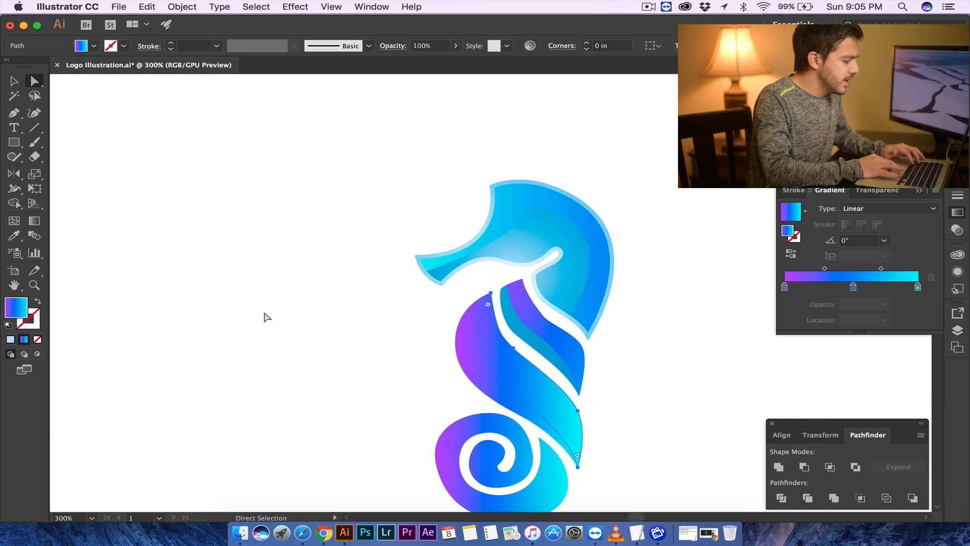
- Give the new strip the head's light radial gradient and drag it from the lower tip up toward the top
key(i)
click(541, 241)
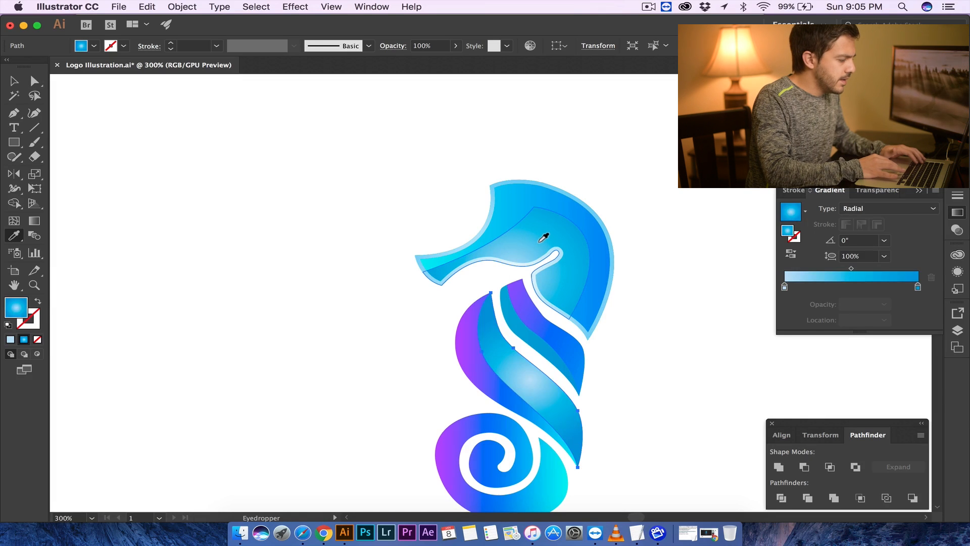
click(35, 220)
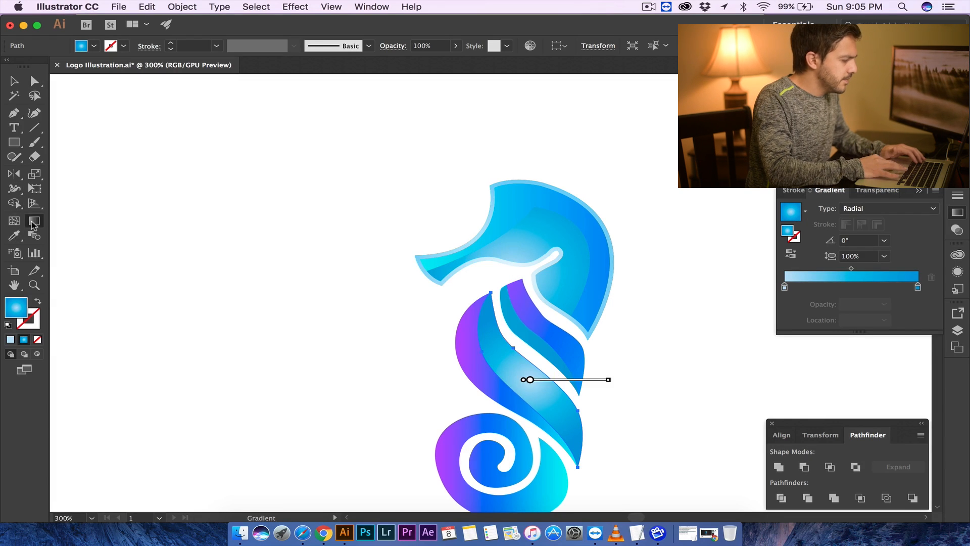
drag(594, 465, 442, 258)
- Add a SEA text label below the seahorse logo
click(14, 80)
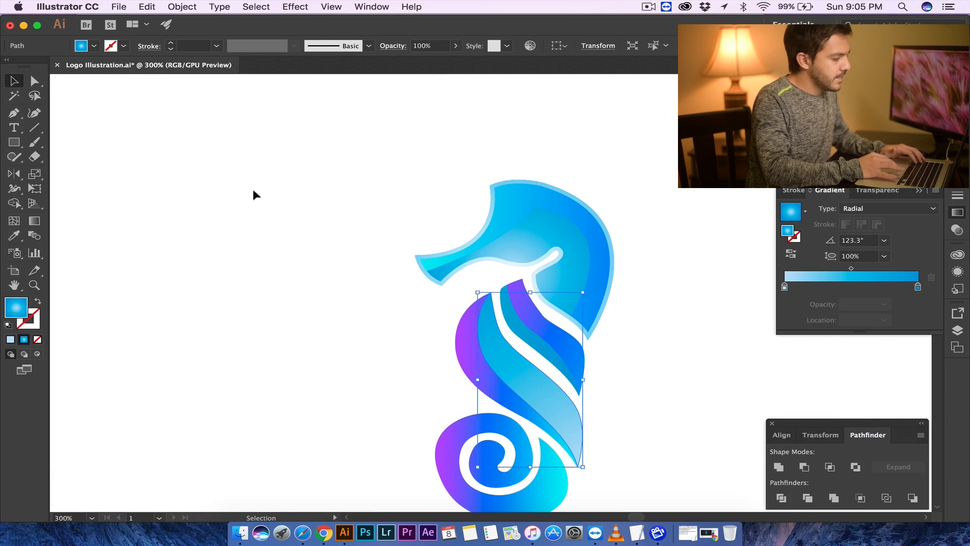
click(461, 325)
key(super+0)
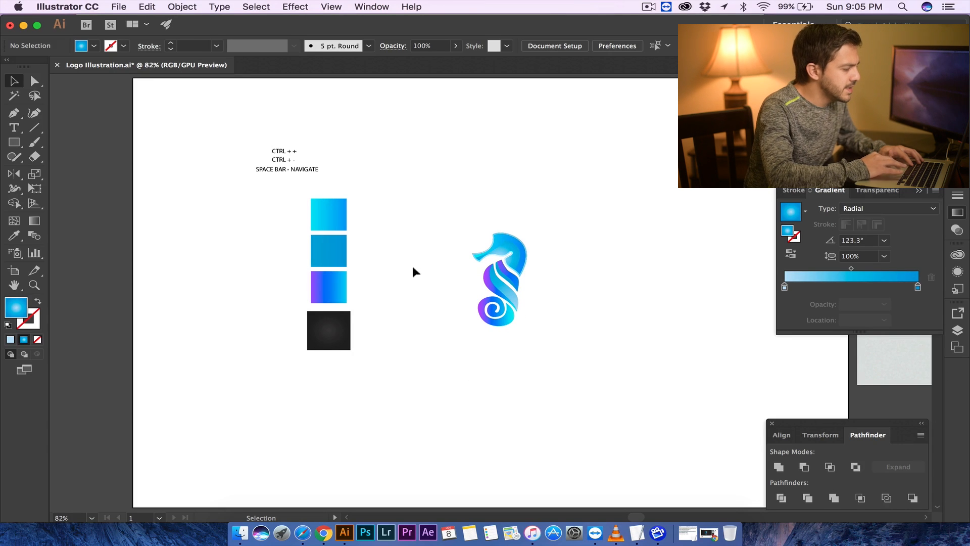
click(18, 129)
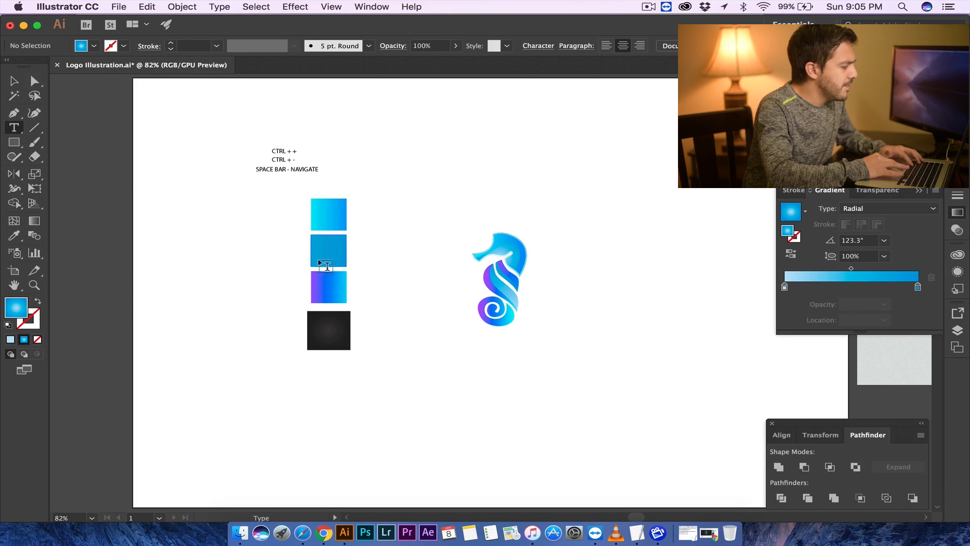
click(472, 344)
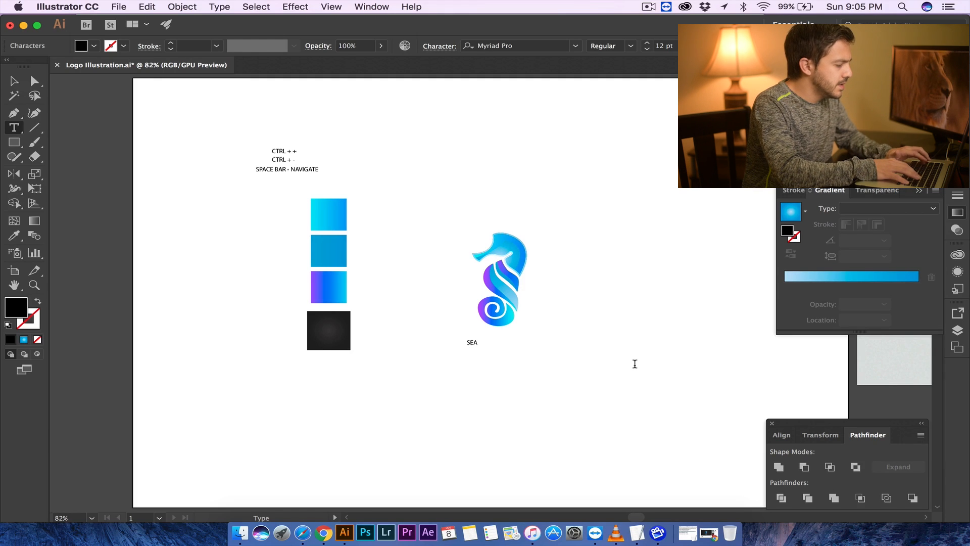
click(12, 82)
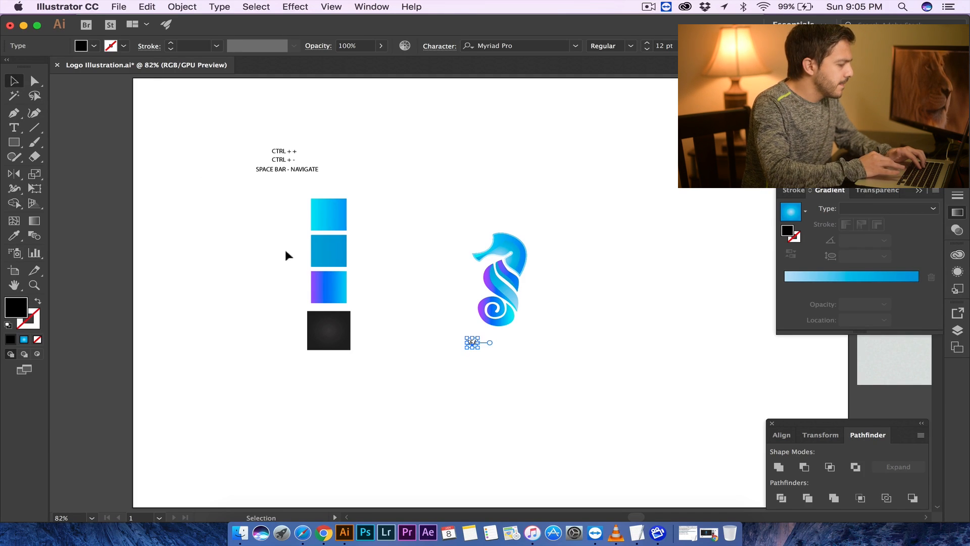
- Center the SEA label under the seahorse, duplicate it below and retype the copy as HORSE
drag(479, 348, 515, 352)
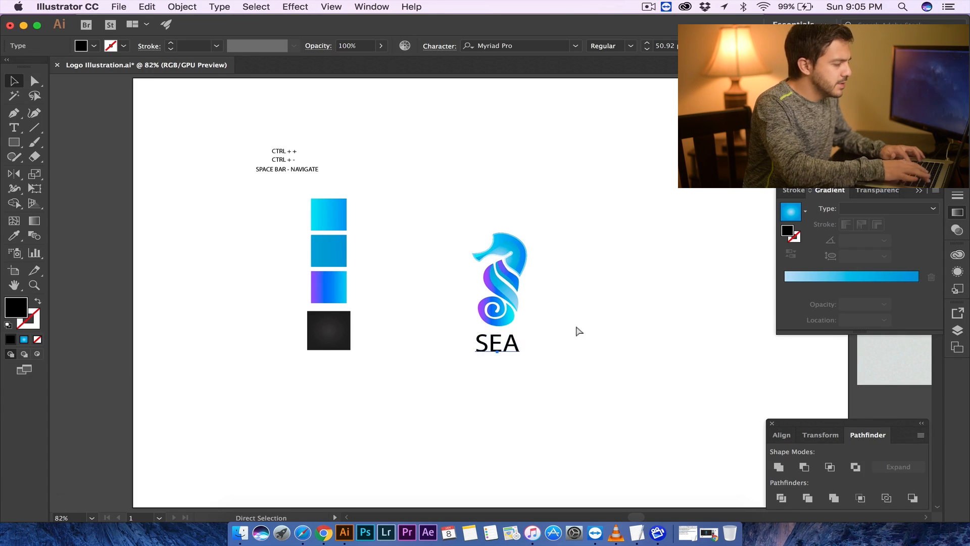
key(super+equal)
key(super+equal)
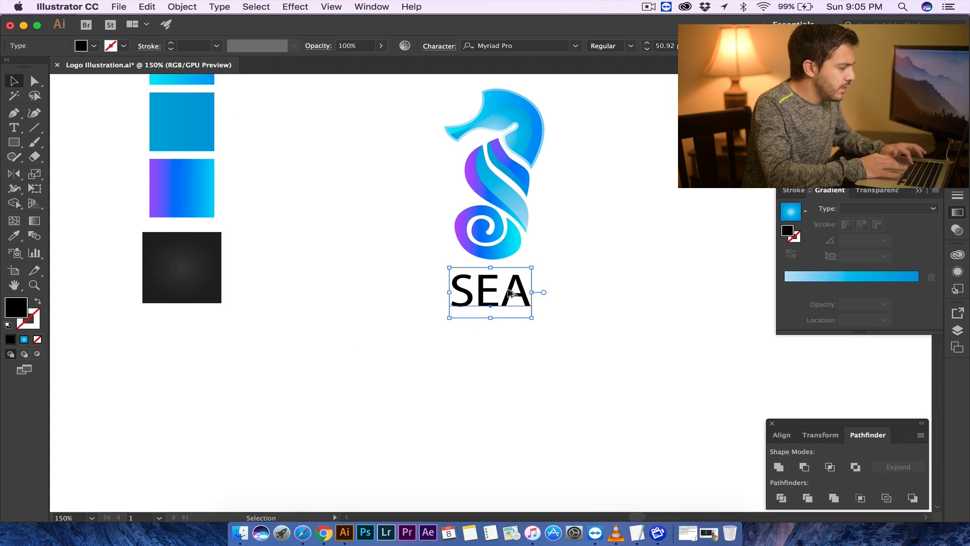
drag(509, 292, 433, 340)
key(t)
text(HORSE)
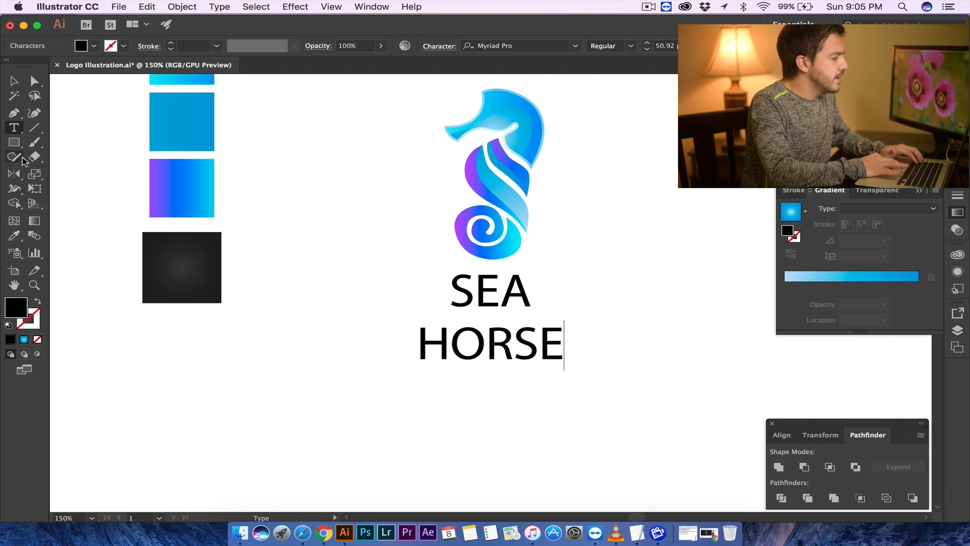
key(Escape)
click(411, 302)
click(475, 314)
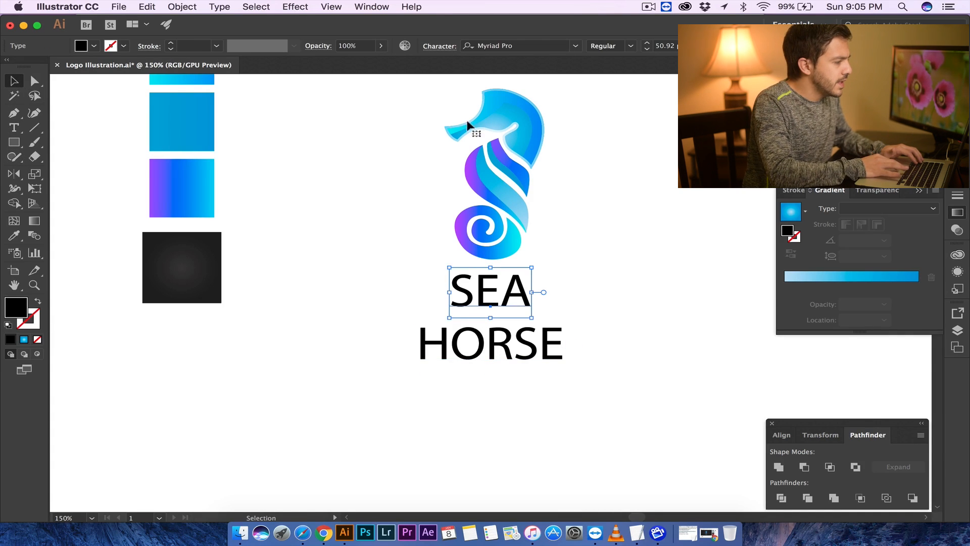
- Set the SEA text's font to Nexa Bold
click(575, 45)
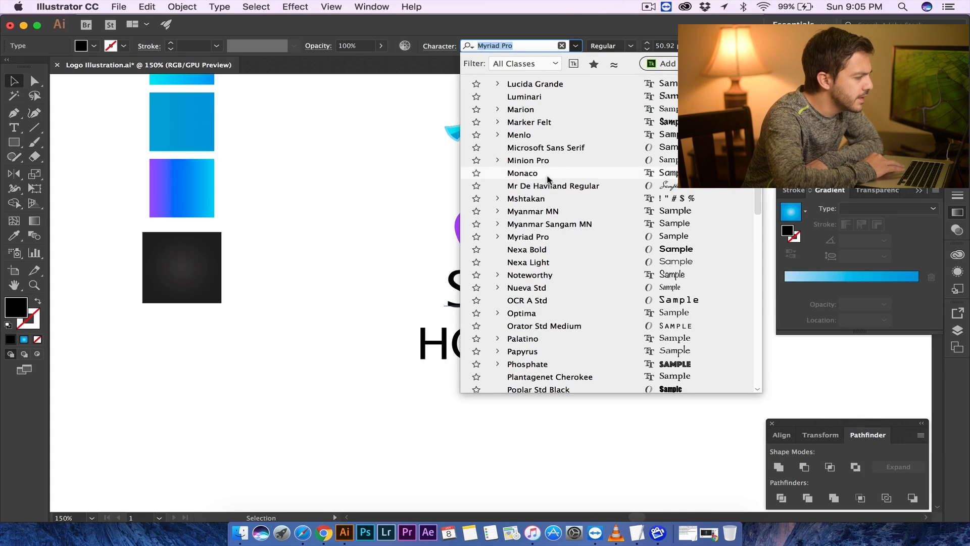
scroll(551, 178, up, 10)
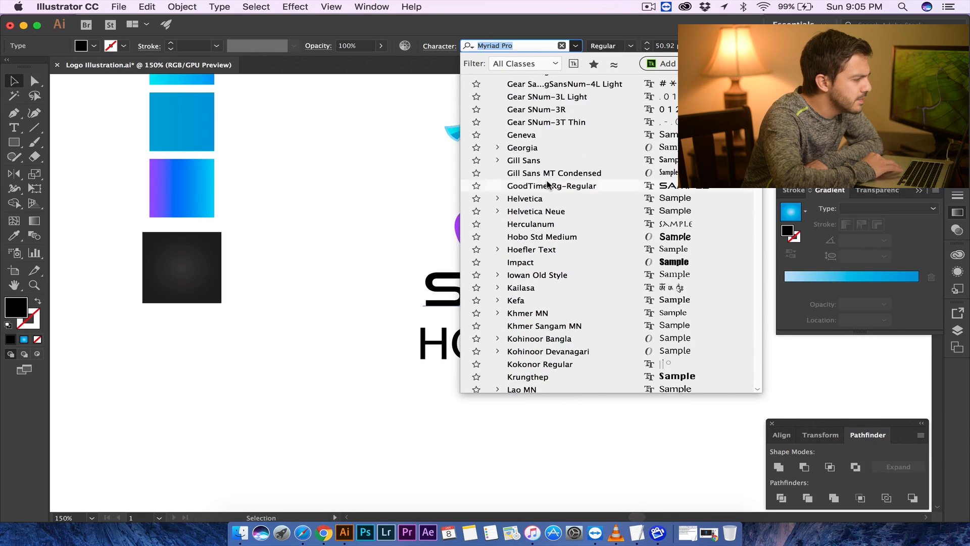
scroll(548, 182, up, 7)
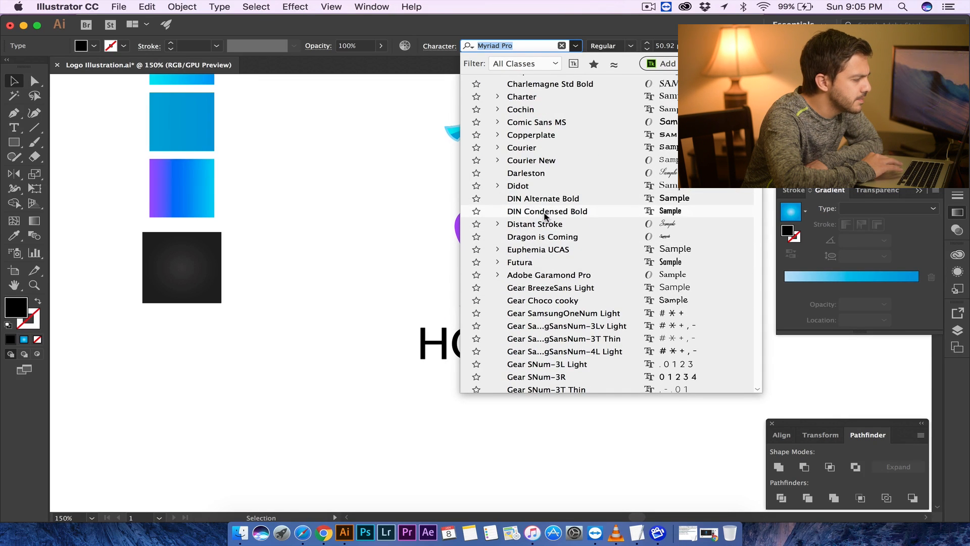
scroll(545, 215, up, 15)
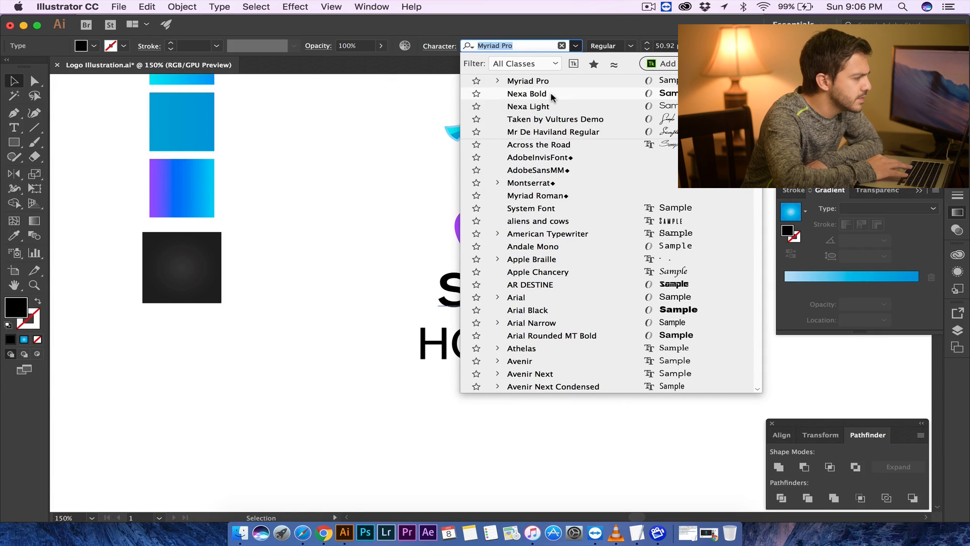
click(551, 94)
- Match the HORSE text to SEA's Nexa Bold style with the Eyedropper and move it up closer beneath SEA
click(605, 320)
click(501, 344)
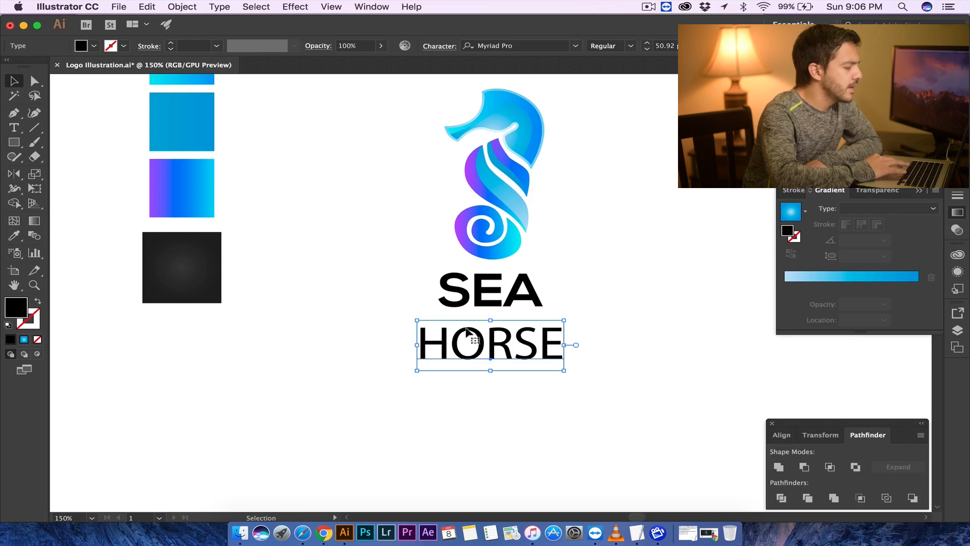
key(i)
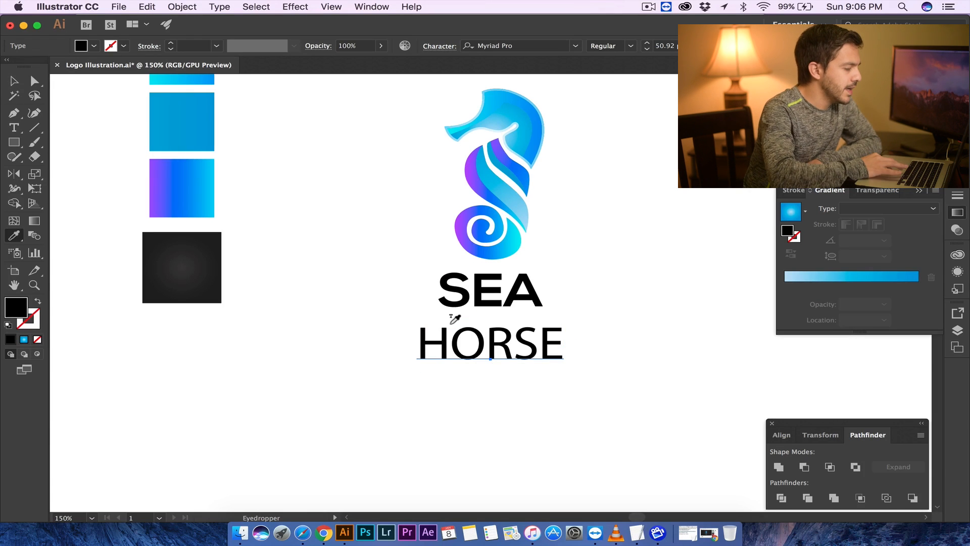
click(489, 286)
key(v)
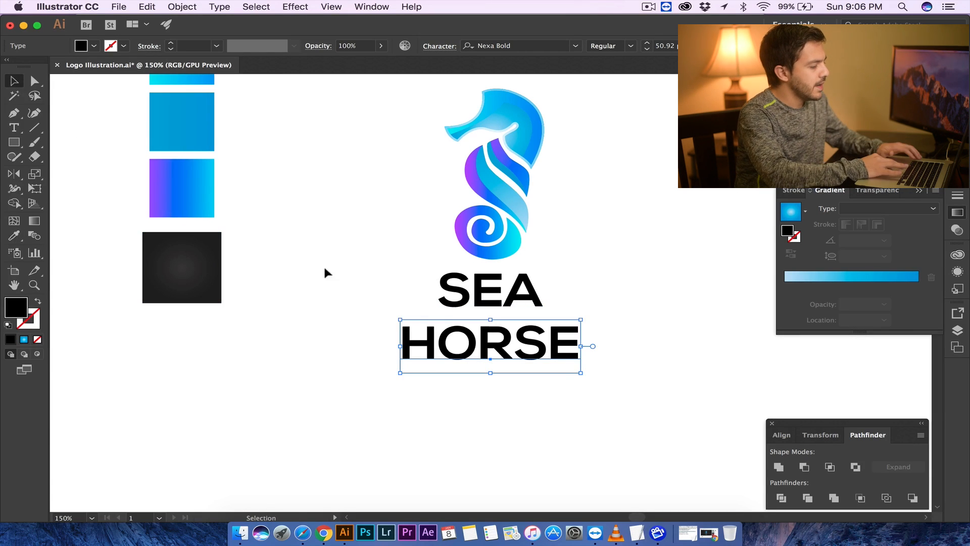
drag(508, 350, 519, 342)
click(599, 270)
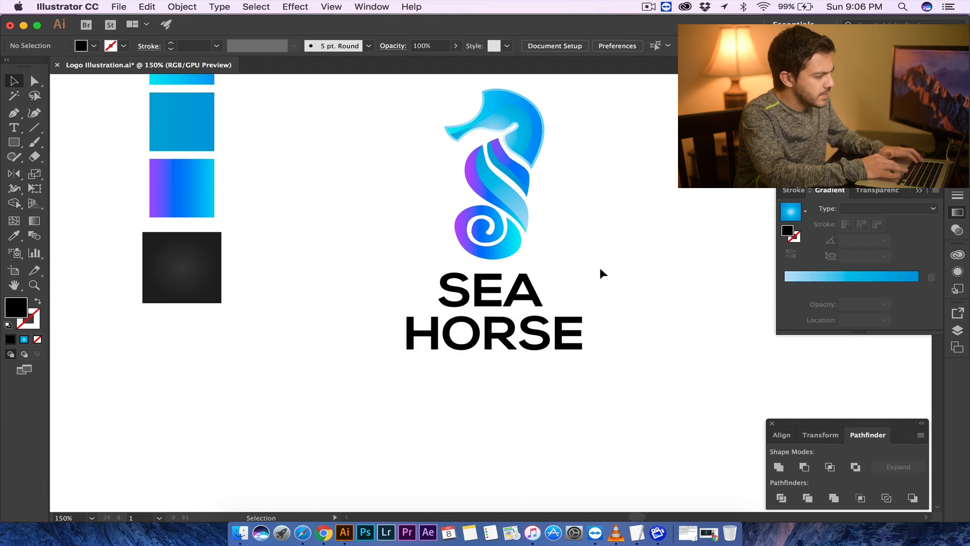
- Try to sample the blue swatch colour onto the SEA text with the Eyedropper
click(488, 290)
key(i)
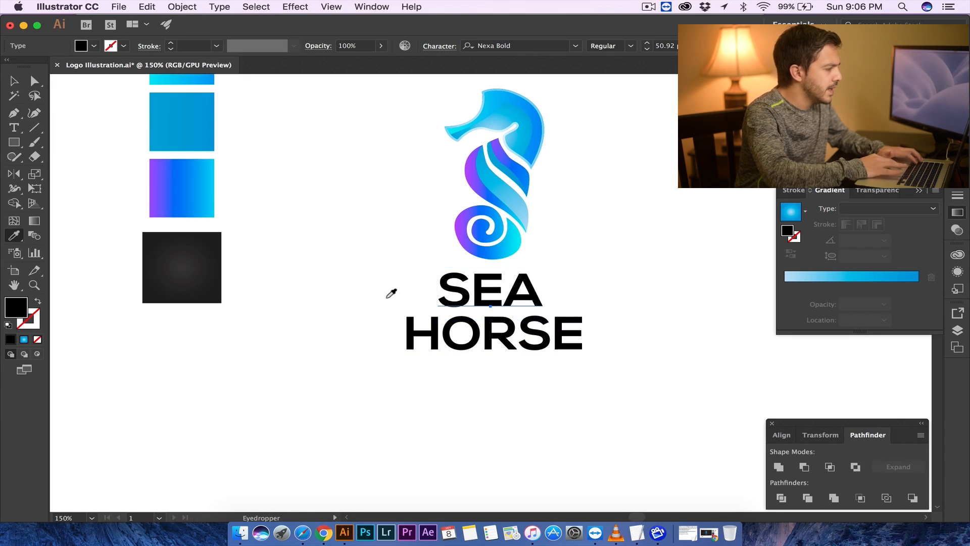
click(210, 122)
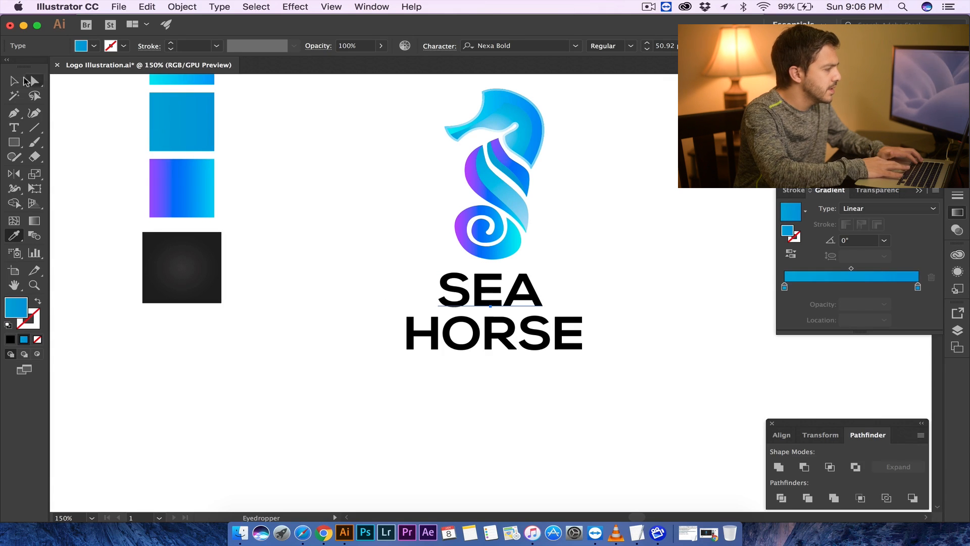
- Select both the SEA and HORSE words and nudge them slightly upward together
key(v)
click(360, 222)
click(443, 285)
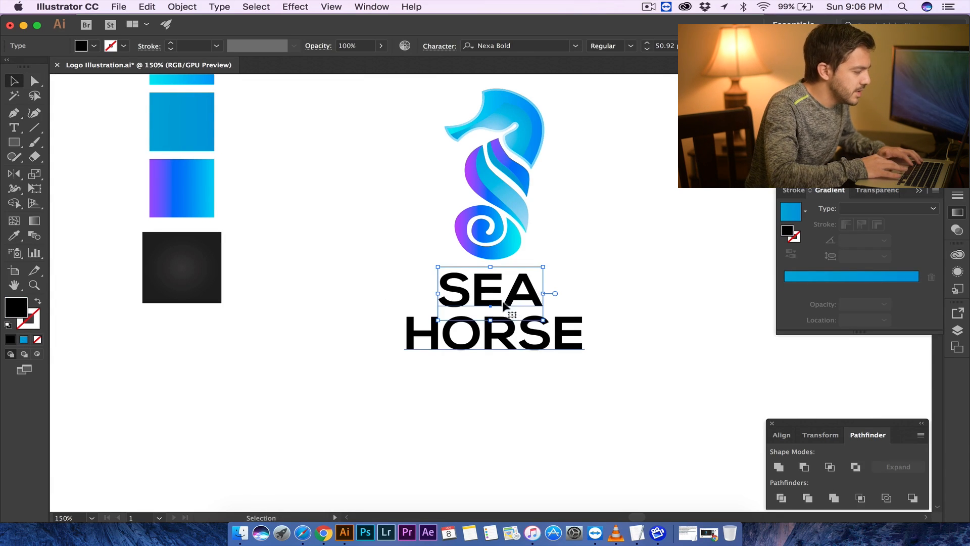
click(573, 334)
drag(530, 334, 530, 332)
click(613, 273)
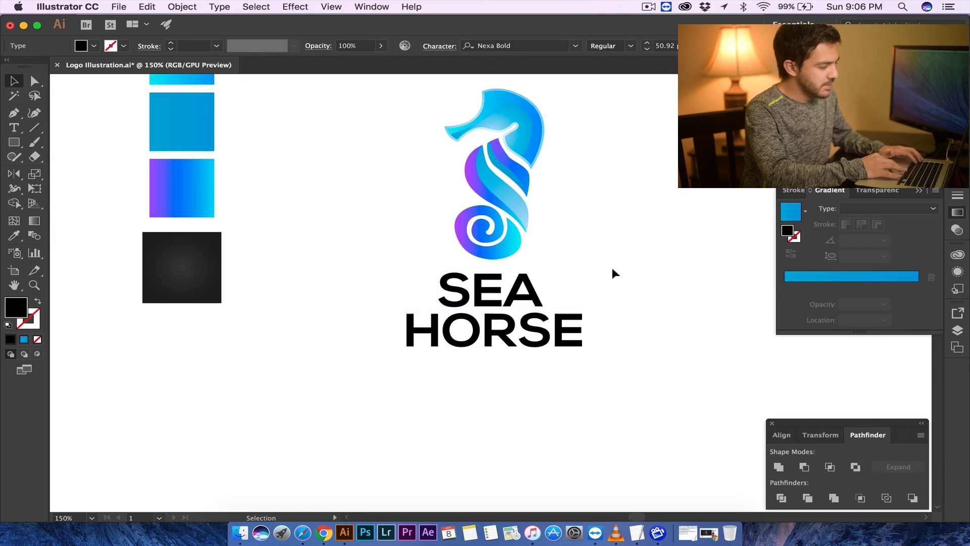
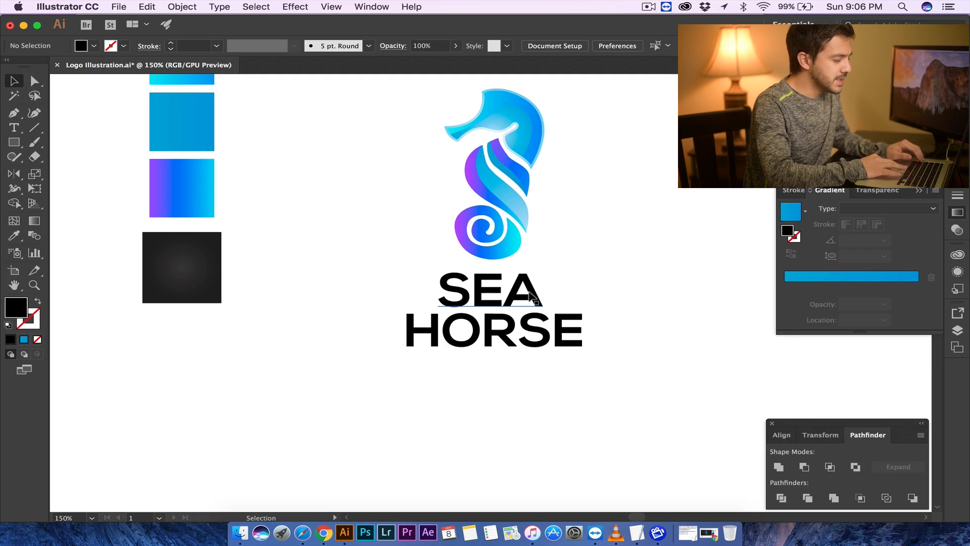
- Select the SEA text and expand it into outlines
drag(531, 340, 532, 342)
click(489, 291)
click(344, 220)
click(448, 270)
click(174, 8)
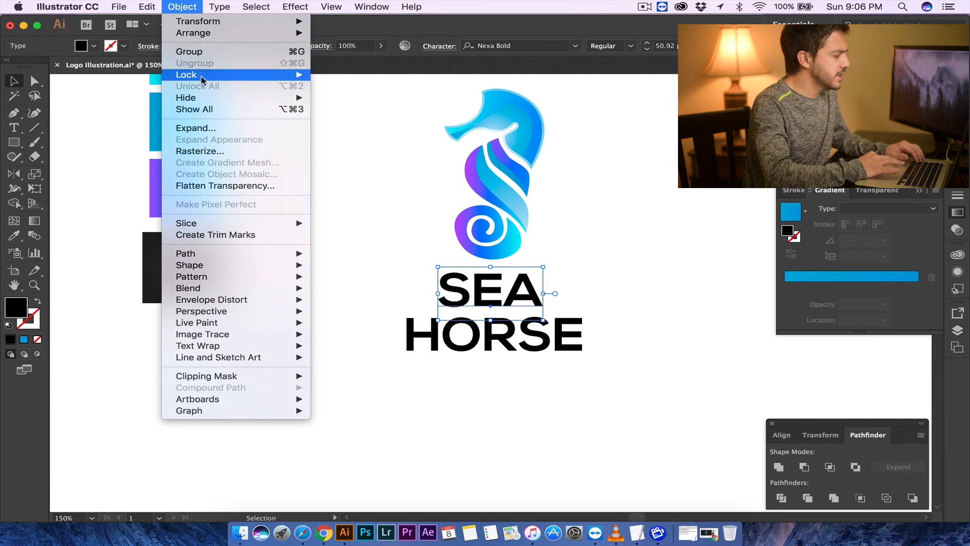
click(221, 132)
click(103, 244)
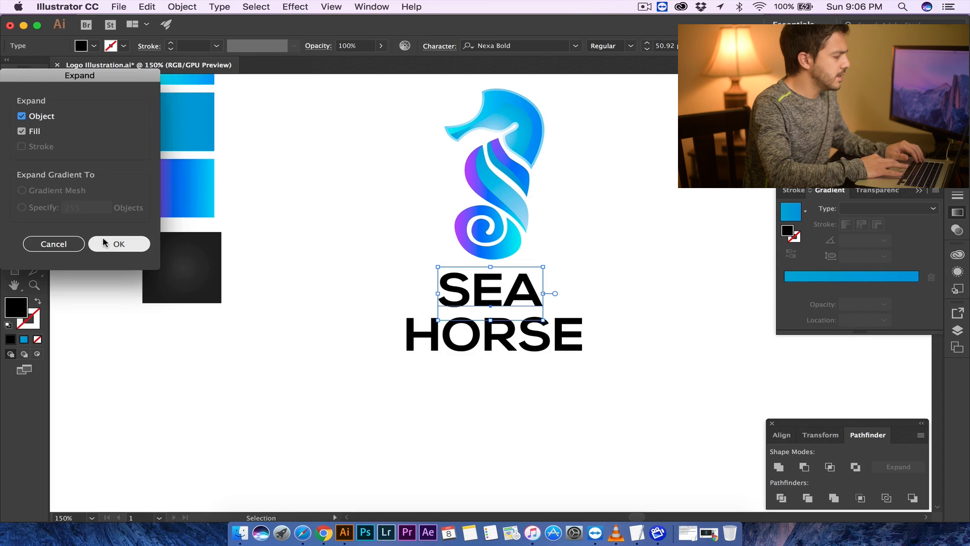
- Select the HORSE text, expand its appearance, then expand it into outlines
click(401, 273)
click(434, 331)
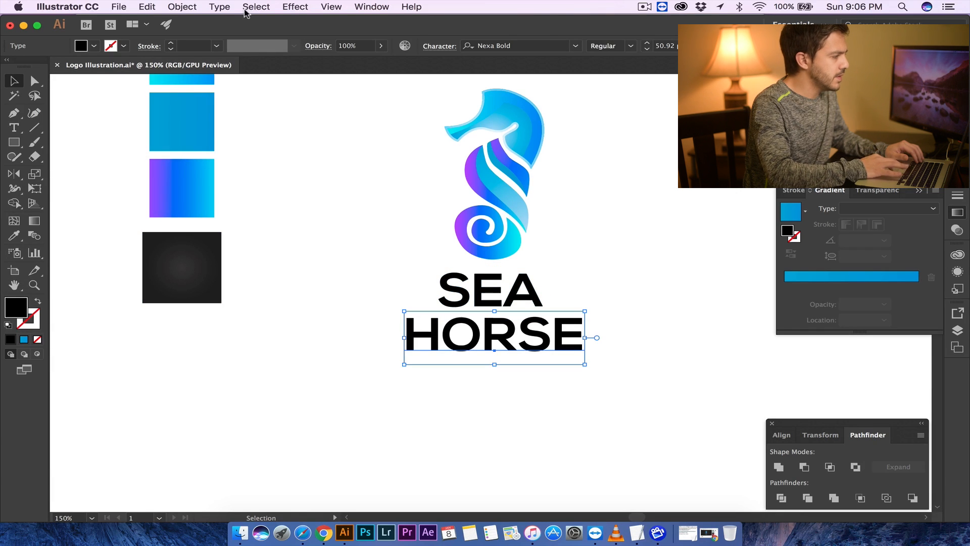
click(183, 7)
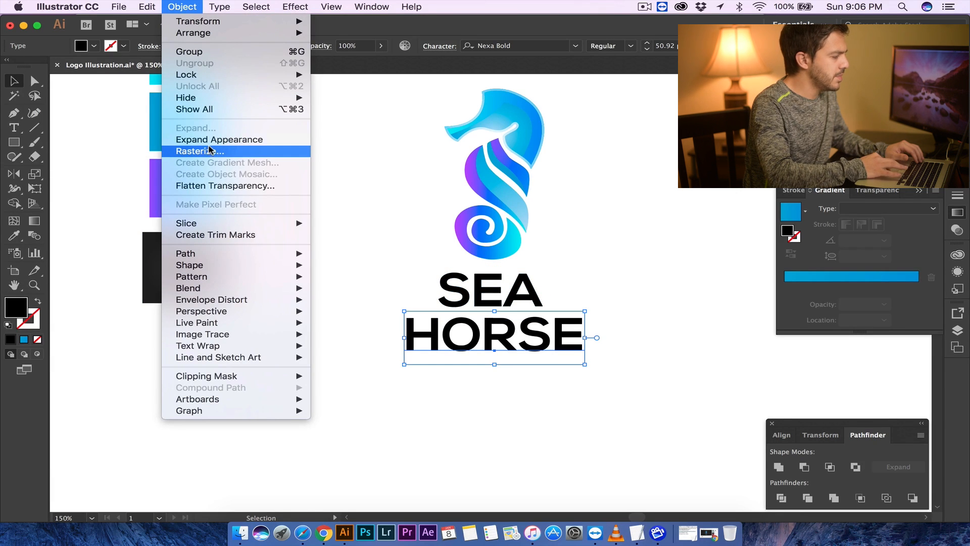
click(207, 139)
click(182, 7)
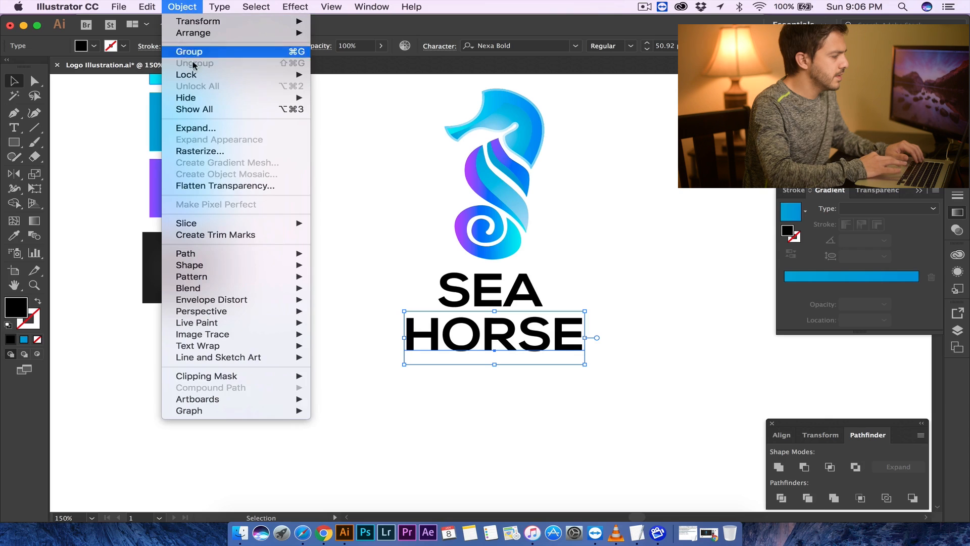
click(204, 130)
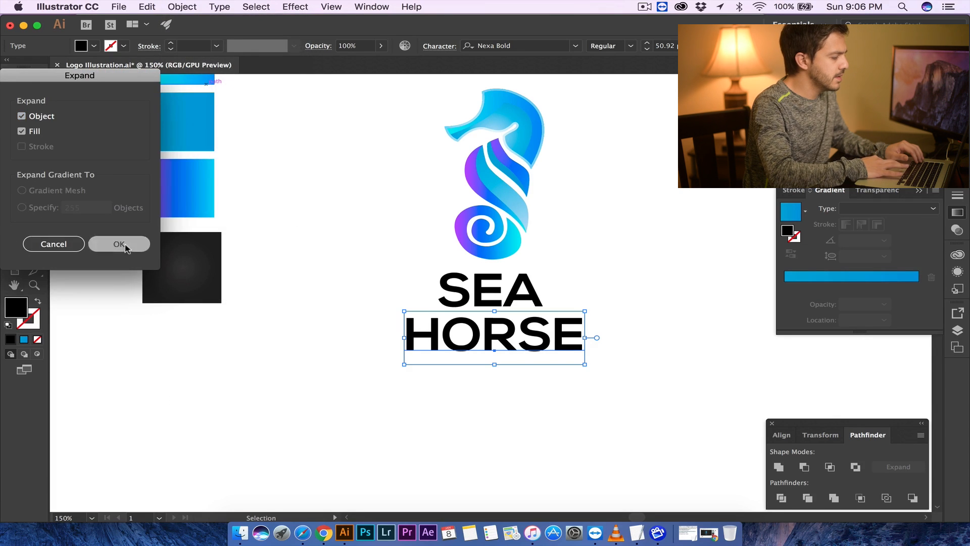
click(130, 243)
- Select the SEA outlines and fill them with the blue swatch colour using the Eyedropper
click(347, 287)
click(474, 289)
click(469, 312)
click(476, 325)
click(477, 300)
key(i)
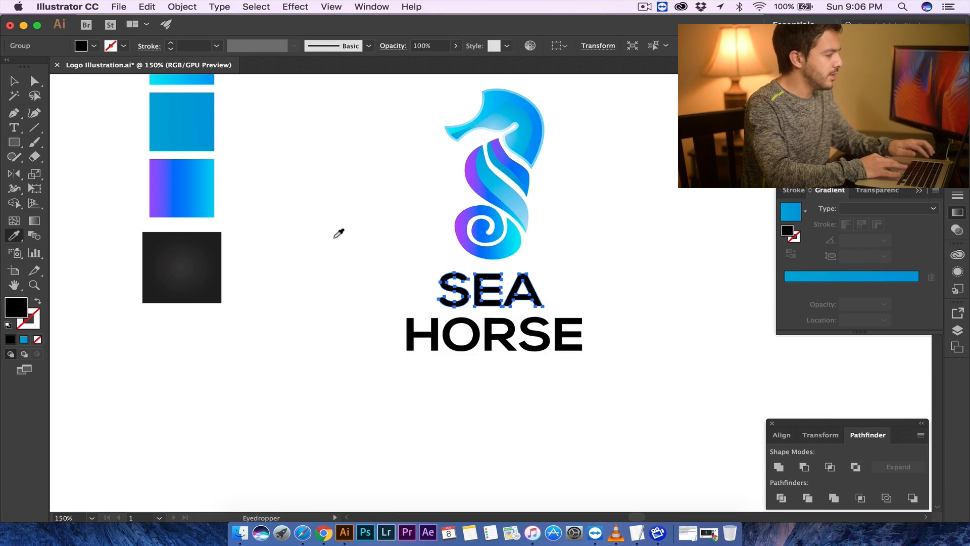
click(177, 112)
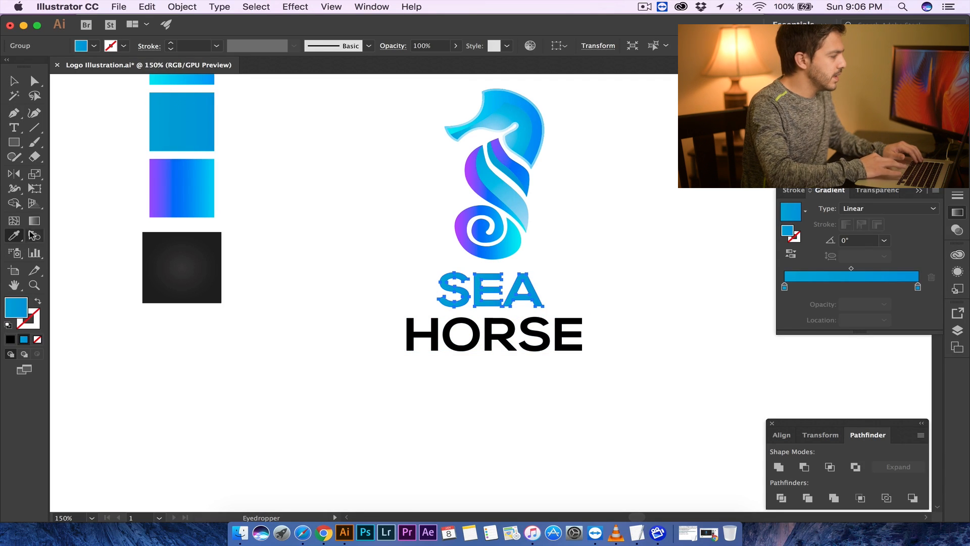
click(13, 83)
click(353, 253)
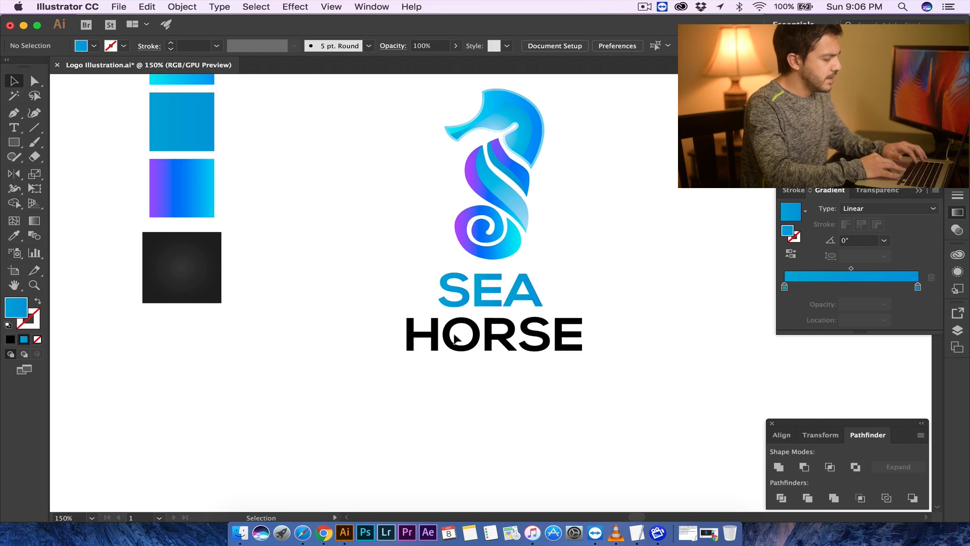
- Sample the seahorse body gradient onto the HORSE outlines and turn the gradient vertical at 90°
click(450, 335)
key(o)
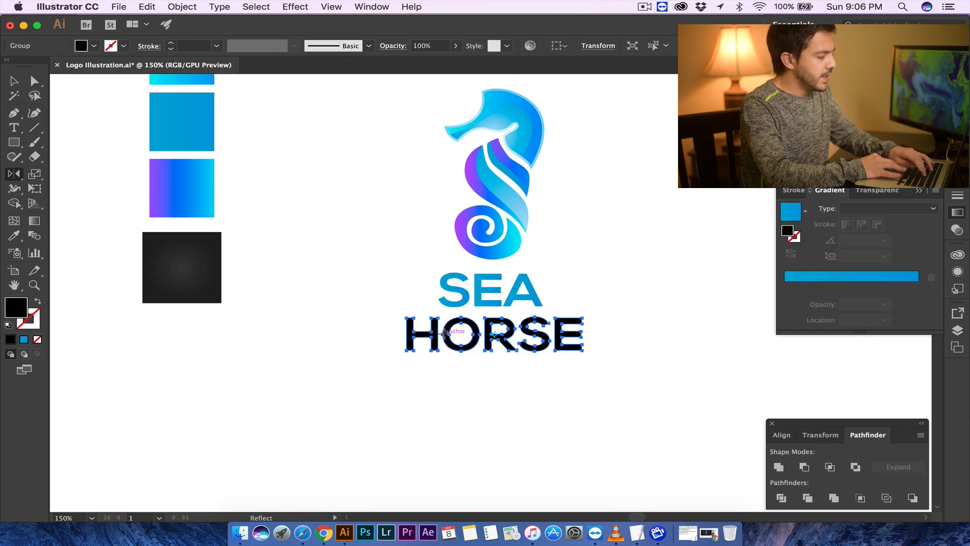
key(i)
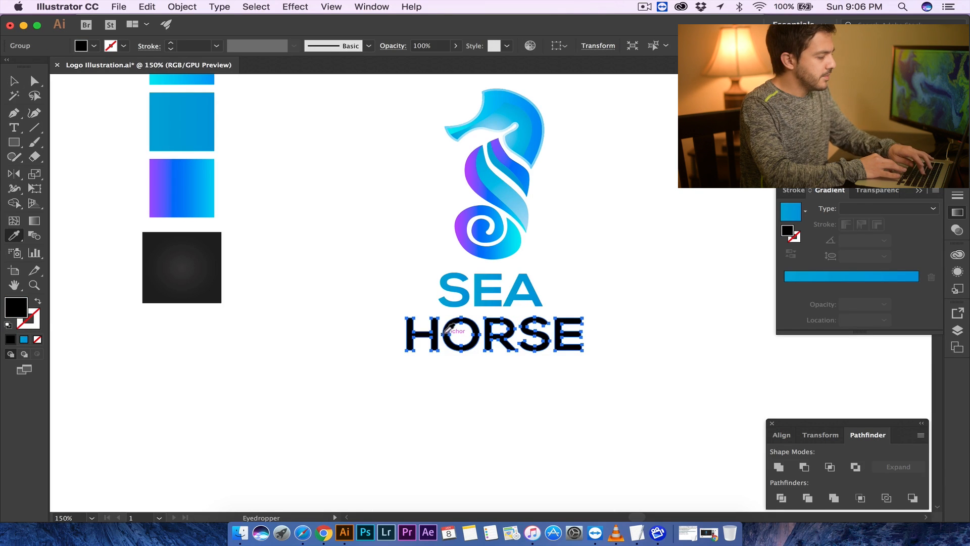
click(515, 156)
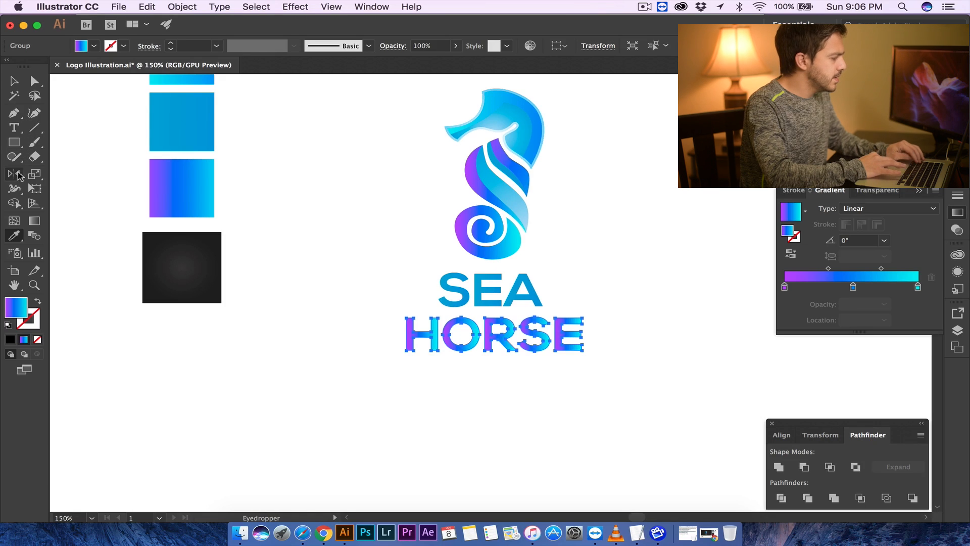
click(35, 222)
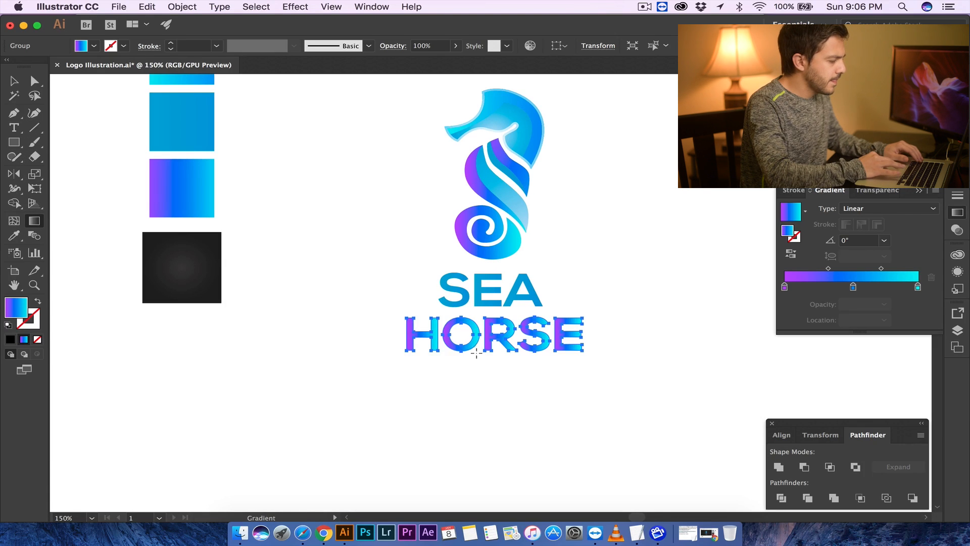
drag(495, 310, 495, 307)
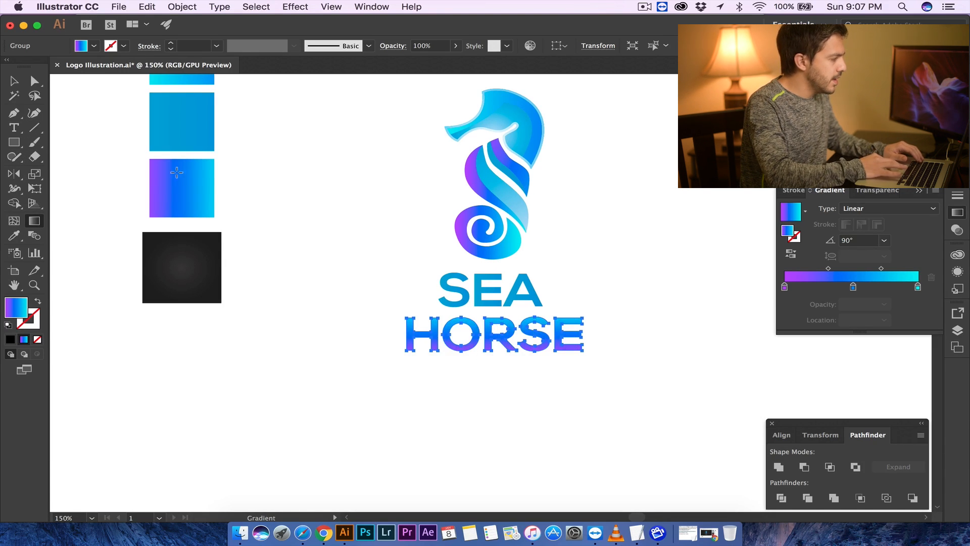
key(v)
click(322, 172)
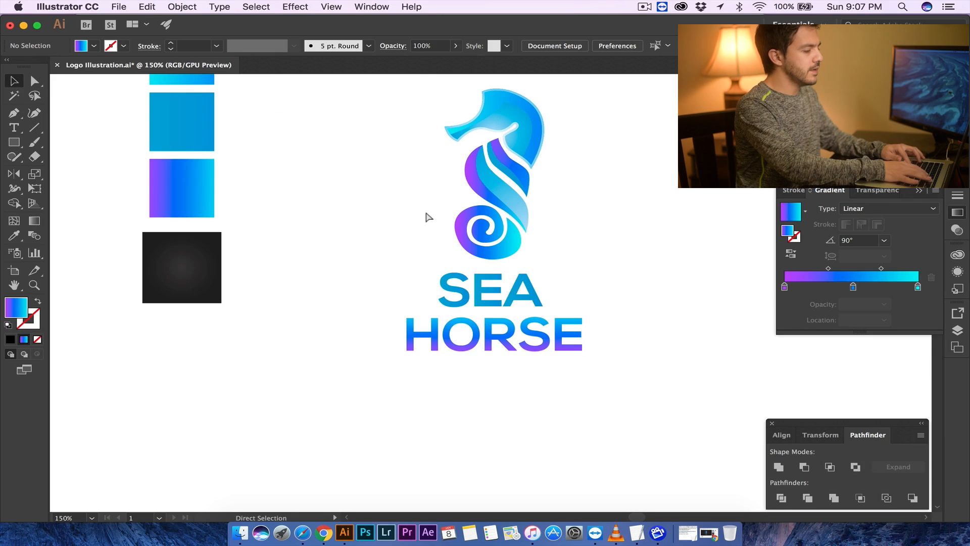
- Draw a large rectangle over the logo and give it the dark radial gradient fill from the sample square
key(super+minus)
key(super+minus)
key(super+minus)
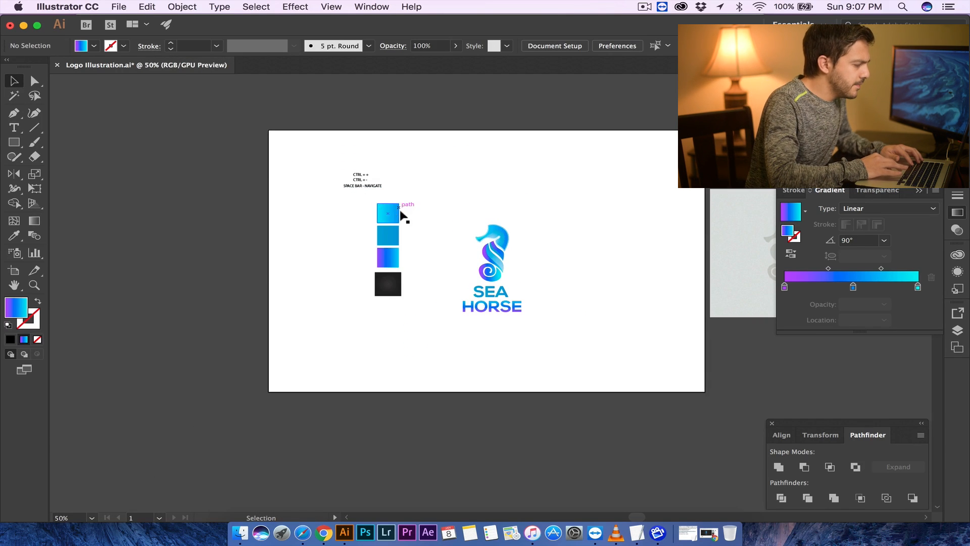
click(388, 296)
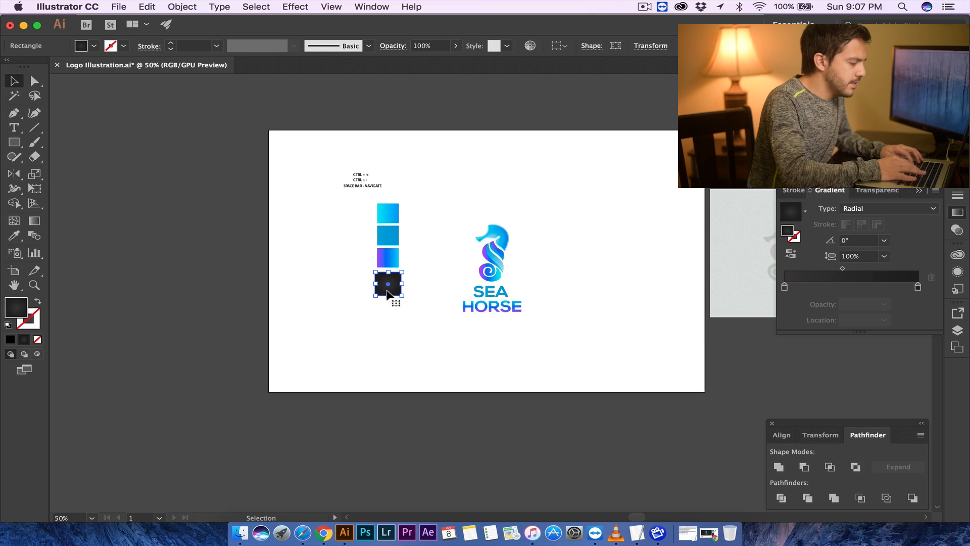
click(18, 143)
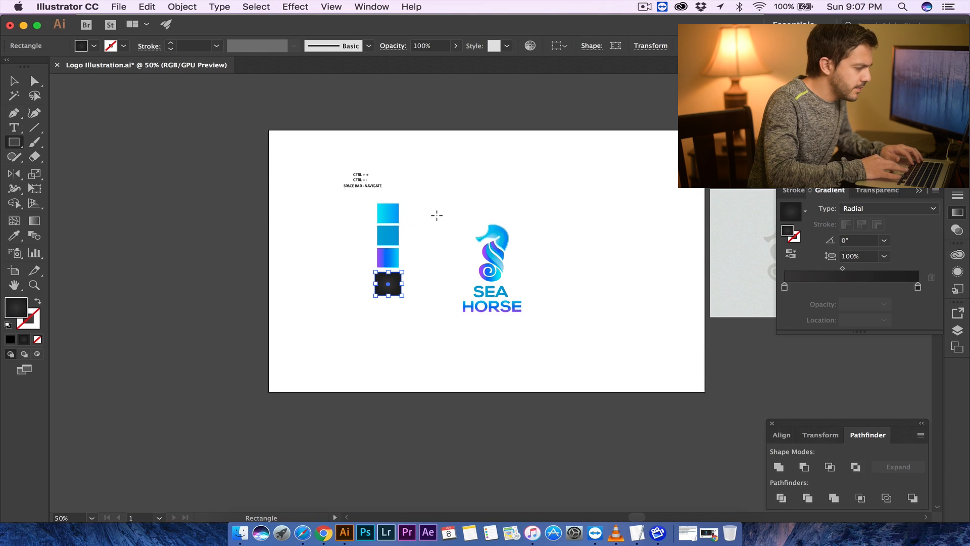
drag(427, 204, 560, 347)
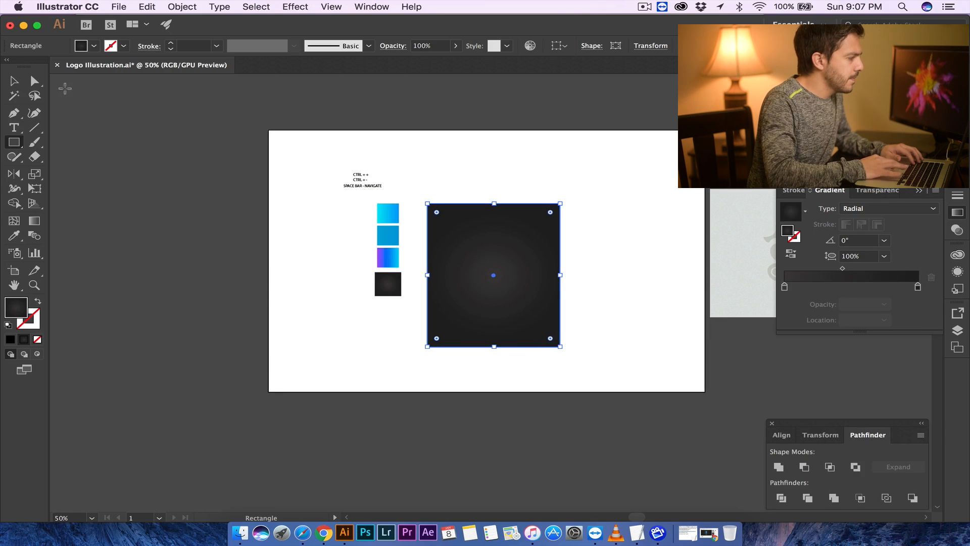
click(15, 81)
key(i)
click(389, 287)
key(v)
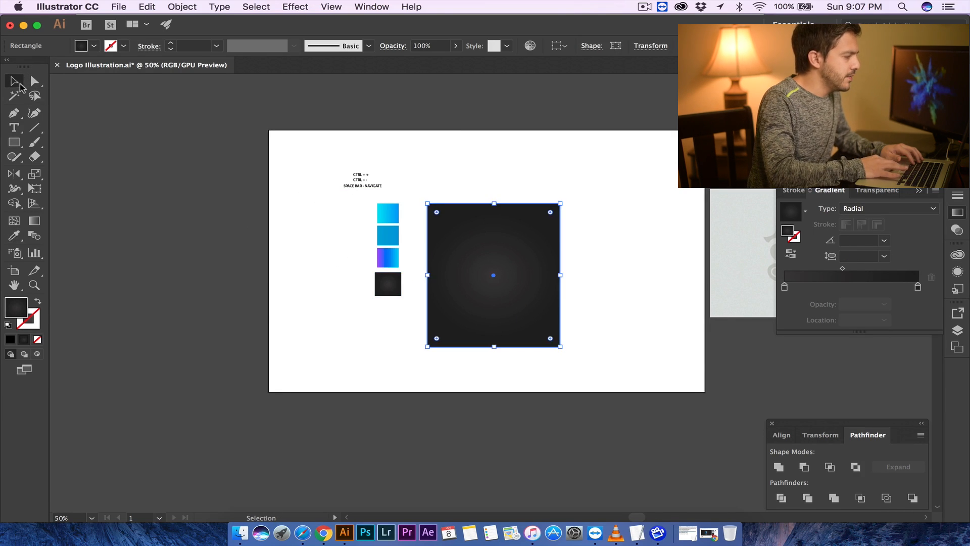
- Send the dark rectangle to the back behind the logo and nudge it slightly upward
click(492, 146)
key(super+equal)
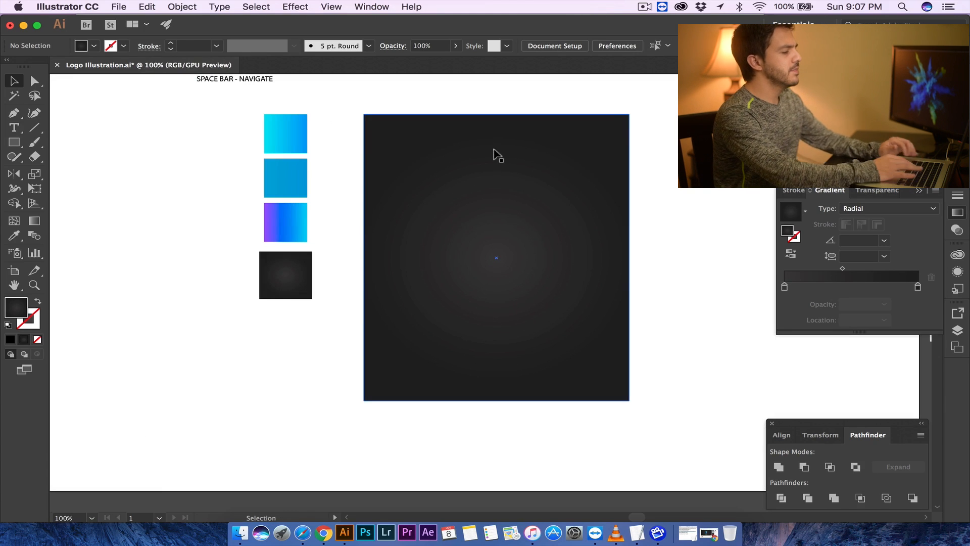
click(958, 331)
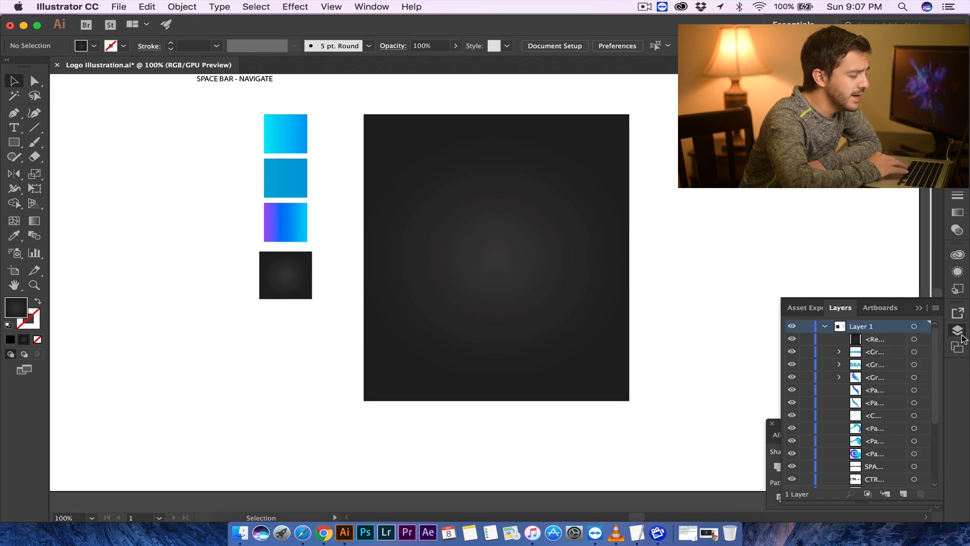
click(825, 326)
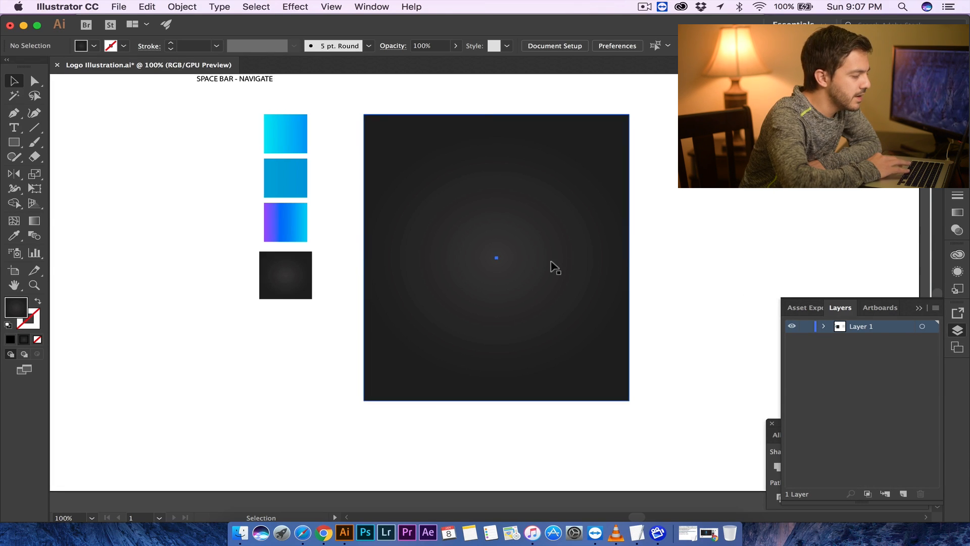
click(553, 265)
right_click(551, 262)
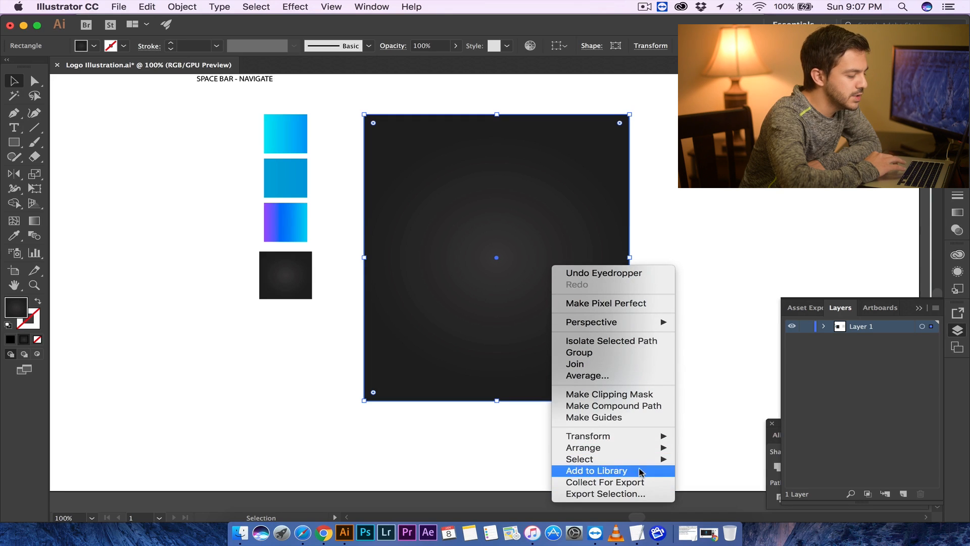
mouse_move(640, 454)
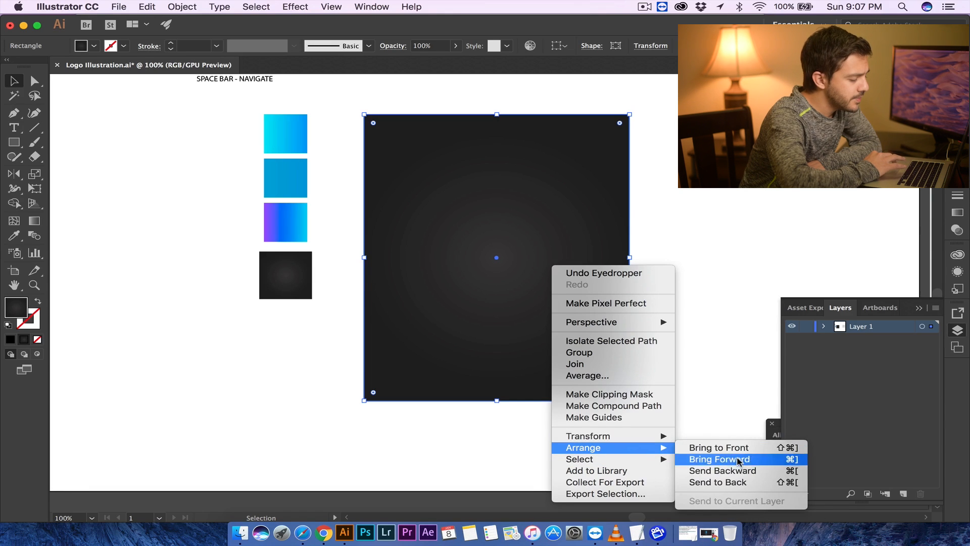
click(743, 483)
click(702, 260)
drag(601, 251, 600, 245)
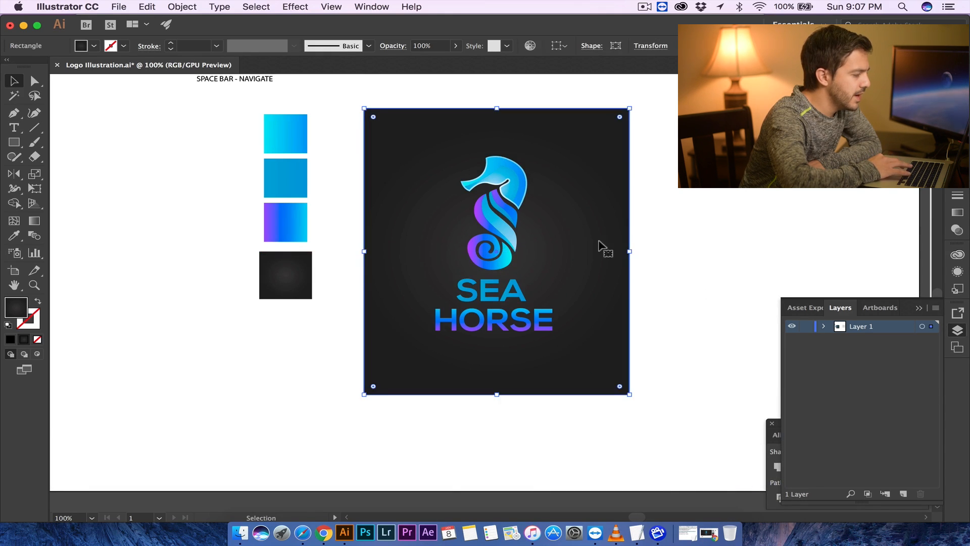
click(679, 238)
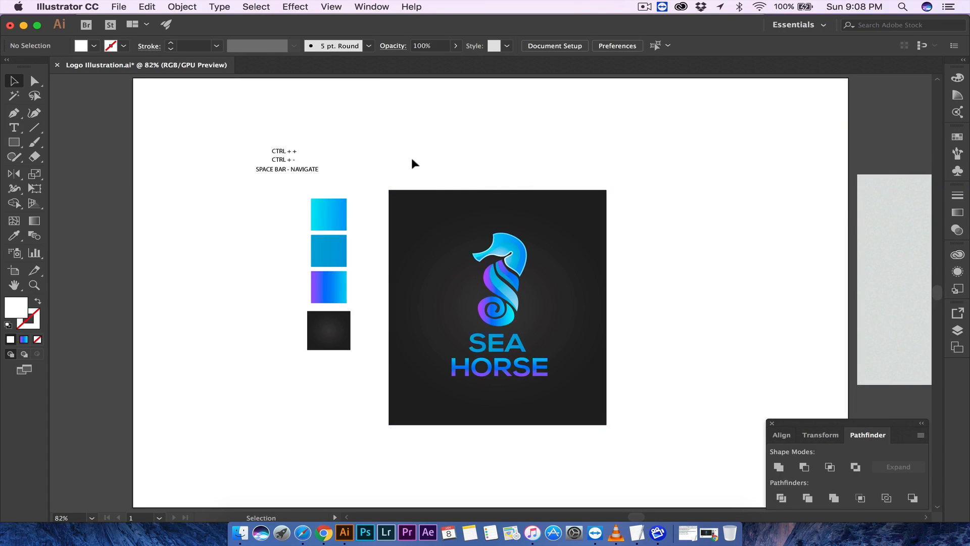
drag(388, 155, 614, 450)
mouse_move(595, 368)
mouse_down()
mouse_move(773, 286)
mouse_move(586, 354)
mouse_up()
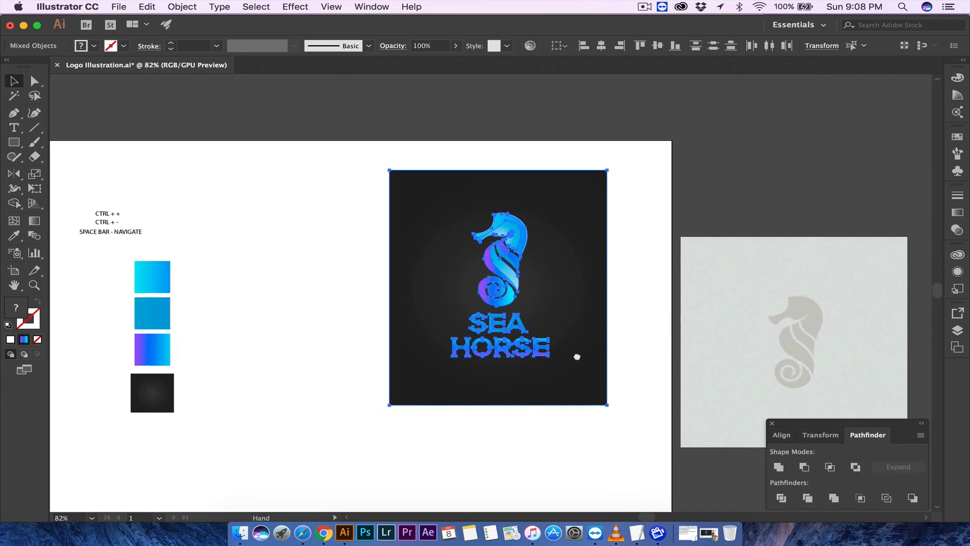
click(672, 168)
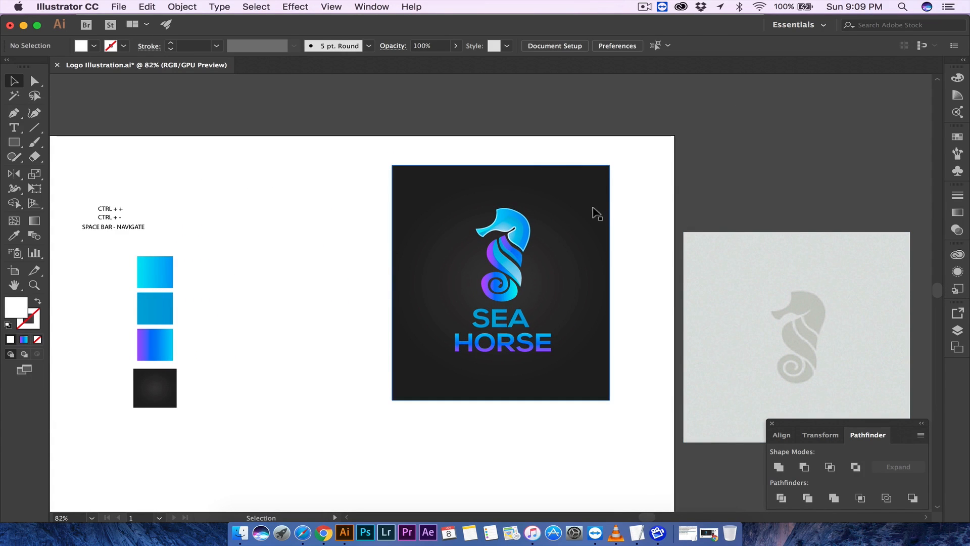
- Edit the artboard, trimming all four edges to fit the dark background rectangle at 5.47 × 6.56 in
click(565, 46)
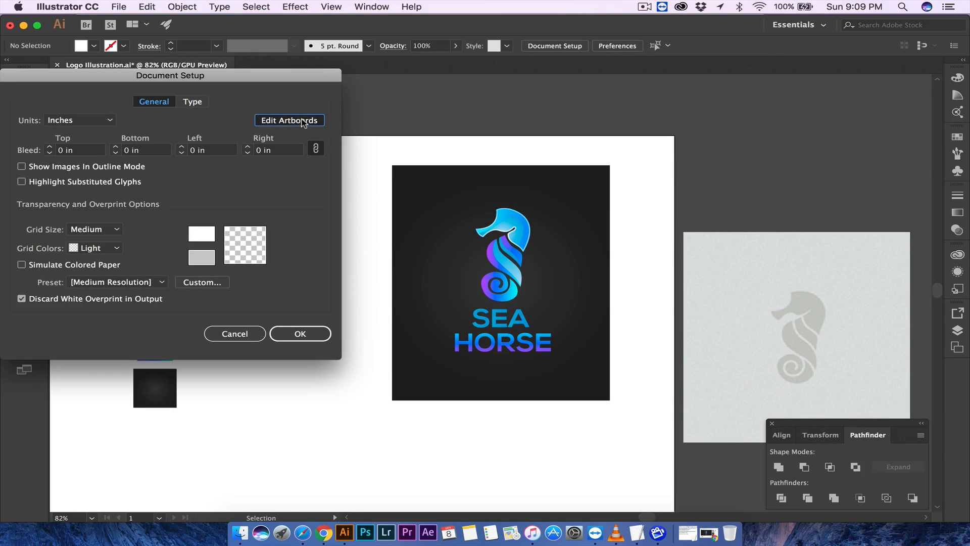
click(302, 120)
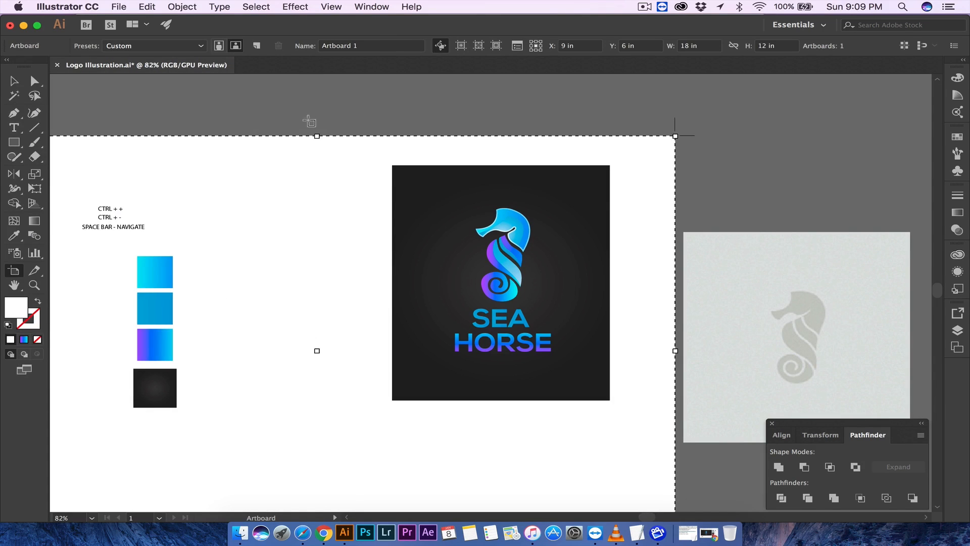
drag(317, 135, 316, 165)
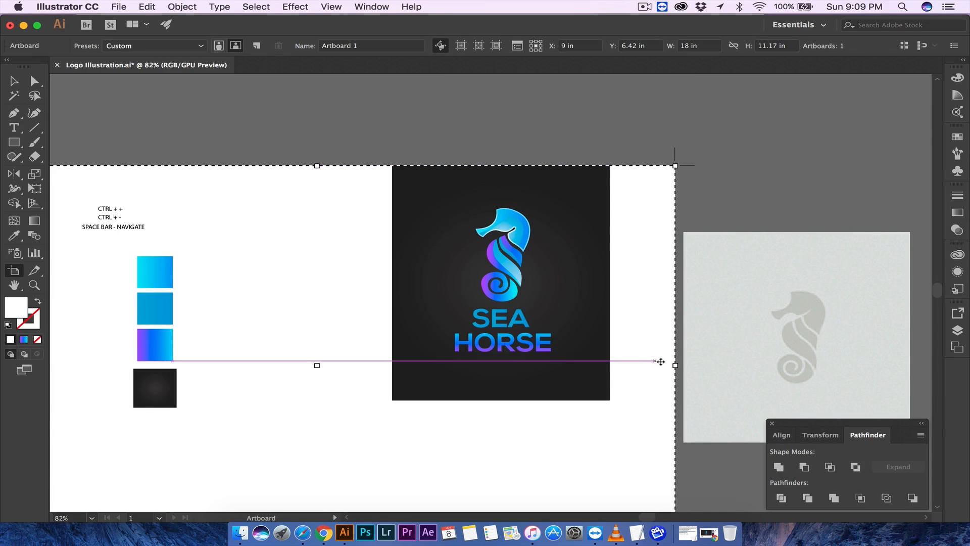
drag(675, 364, 611, 366)
scroll(298, 314, down, 2)
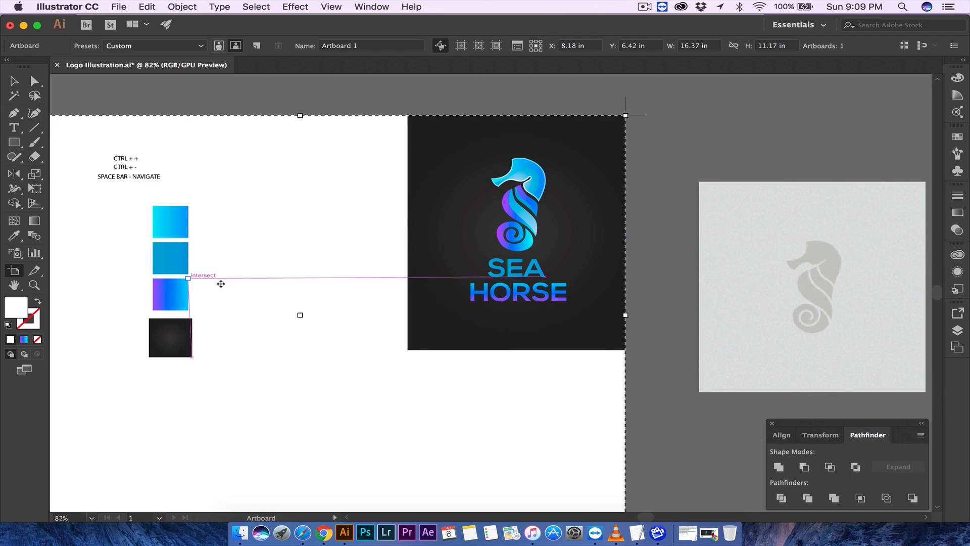
scroll(338, 468, down, 4)
drag(329, 417, 357, 251)
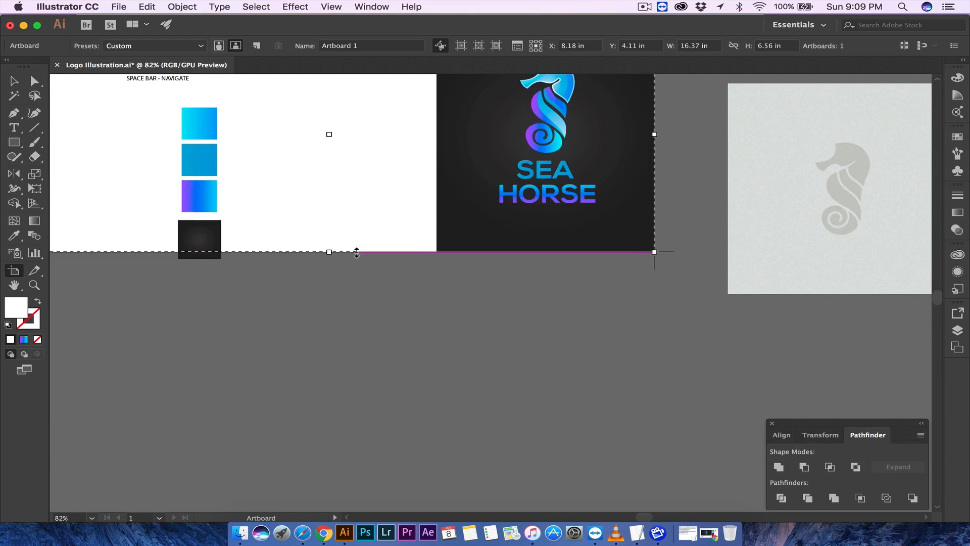
scroll(358, 252, up, 4)
scroll(357, 252, left, 3)
drag(68, 228, 501, 221)
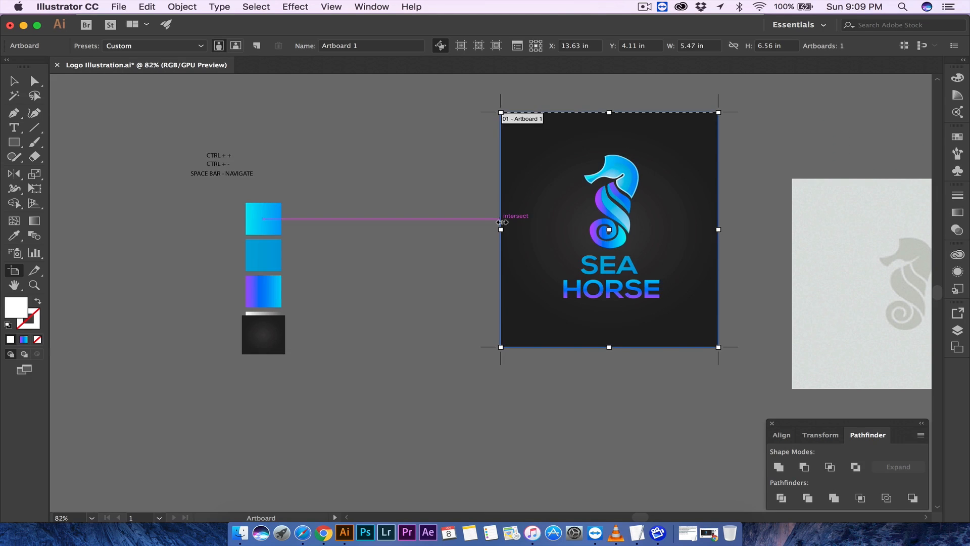
- Leave artboard editing, start a Save As, and switch the save location to the Logo Illustration folder
click(14, 82)
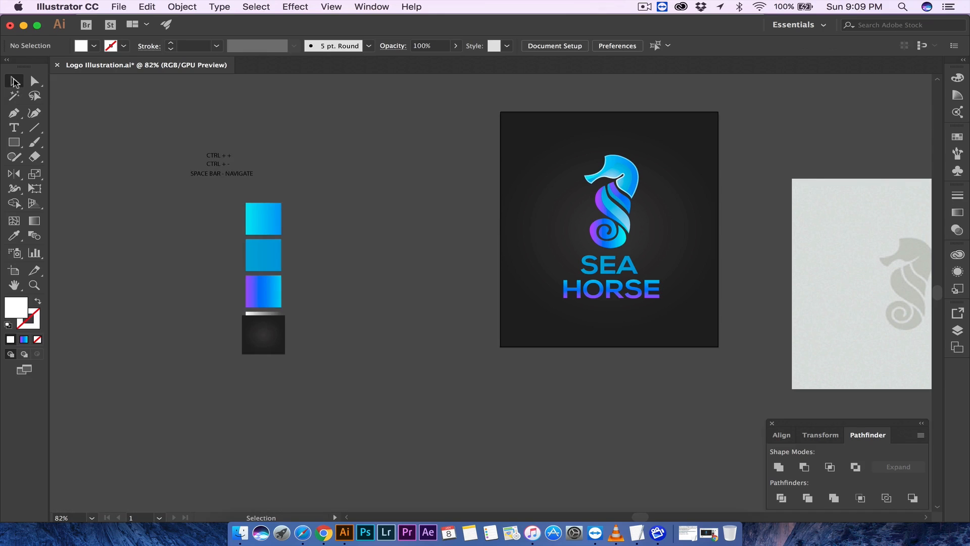
scroll(364, 119, right, 4)
click(118, 6)
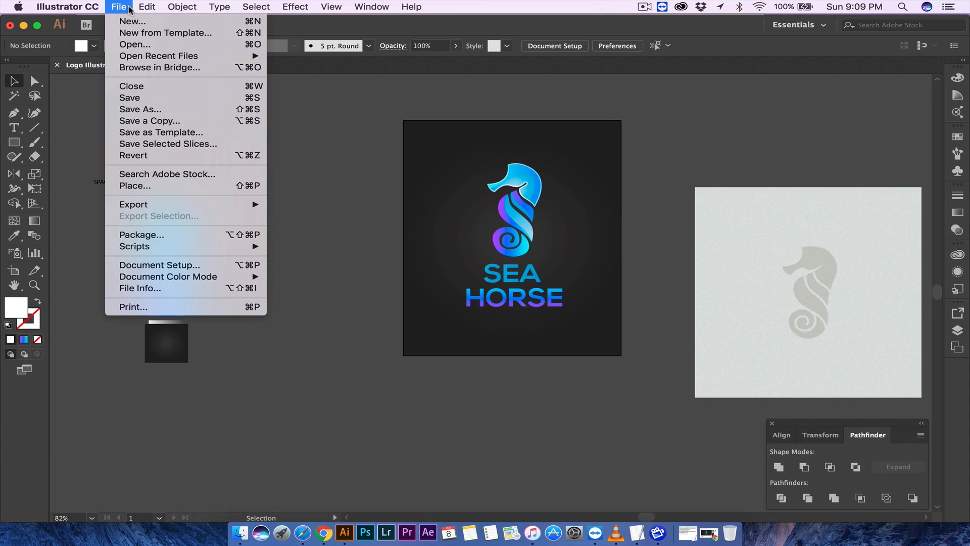
click(156, 109)
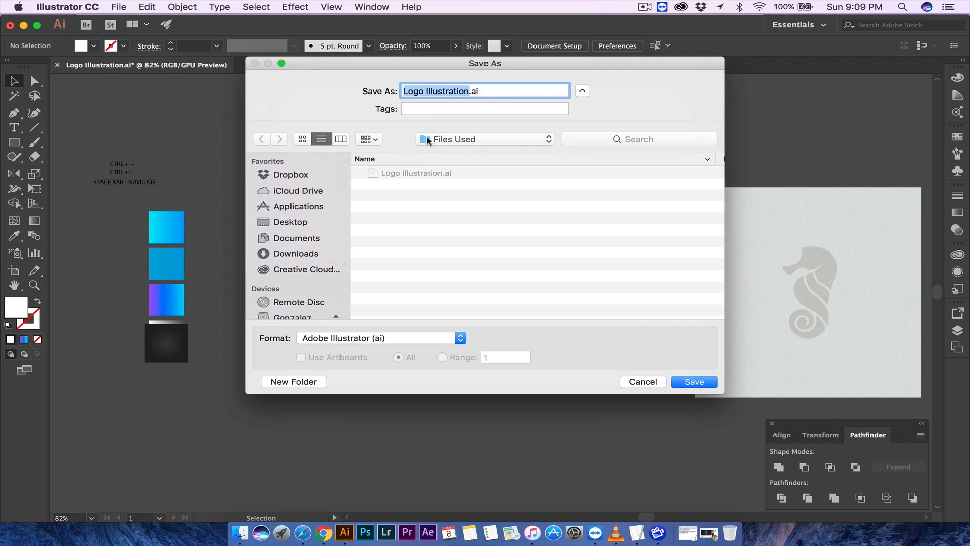
click(448, 141)
click(451, 152)
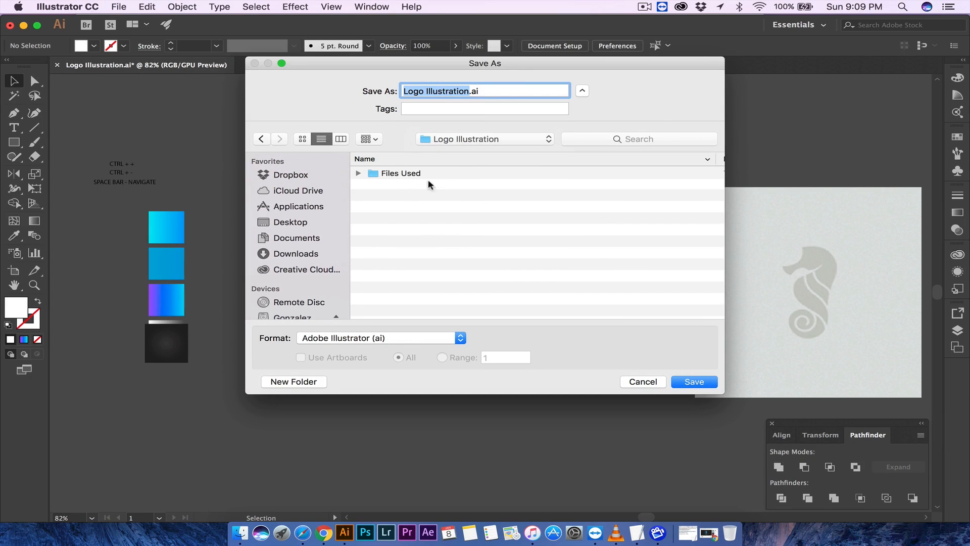
- Create a new folder named Finished Files inside the Logo Illustration folder
click(303, 380)
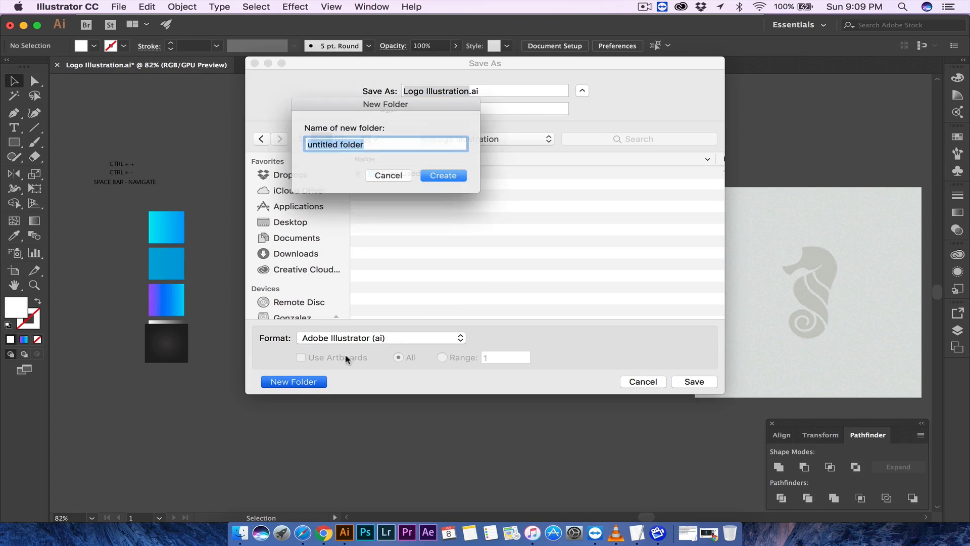
text(Finished Files)
key(Return)
- Save the document as Adobe PDF (pdf) into Finished Files using the Illustrator Default preset
click(392, 339)
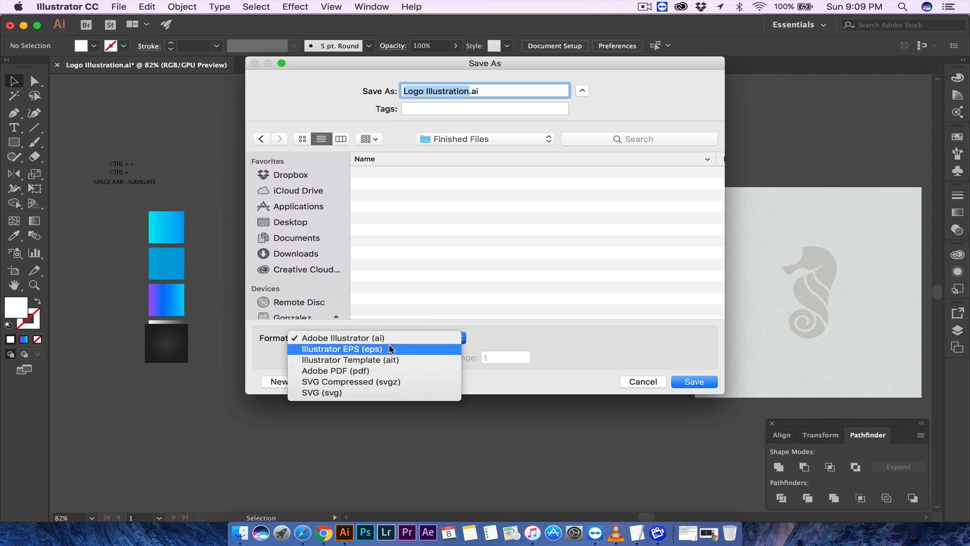
click(420, 369)
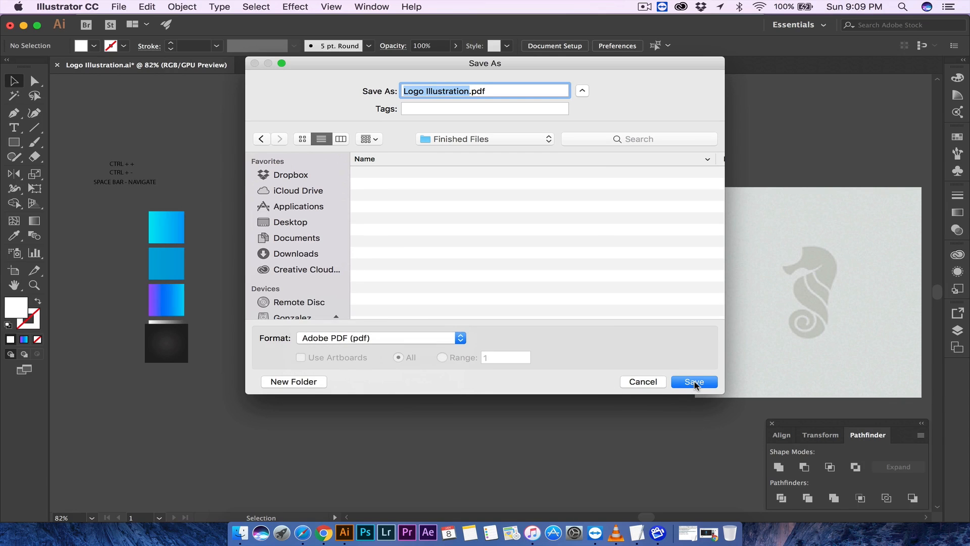
click(695, 382)
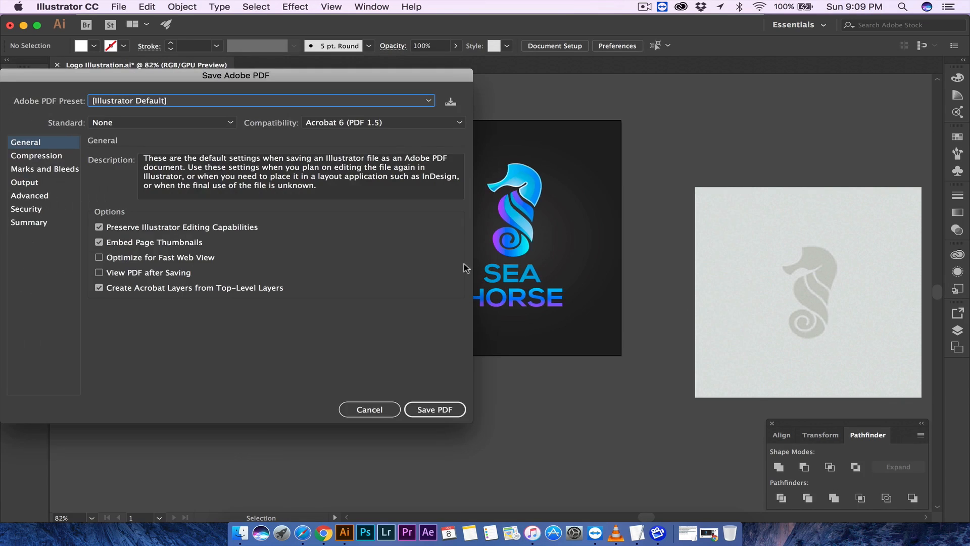
click(433, 410)
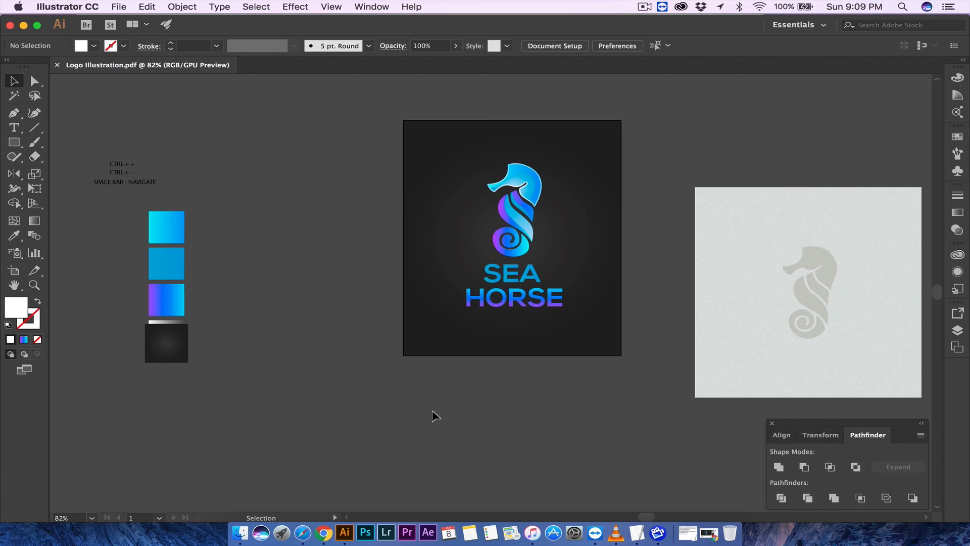